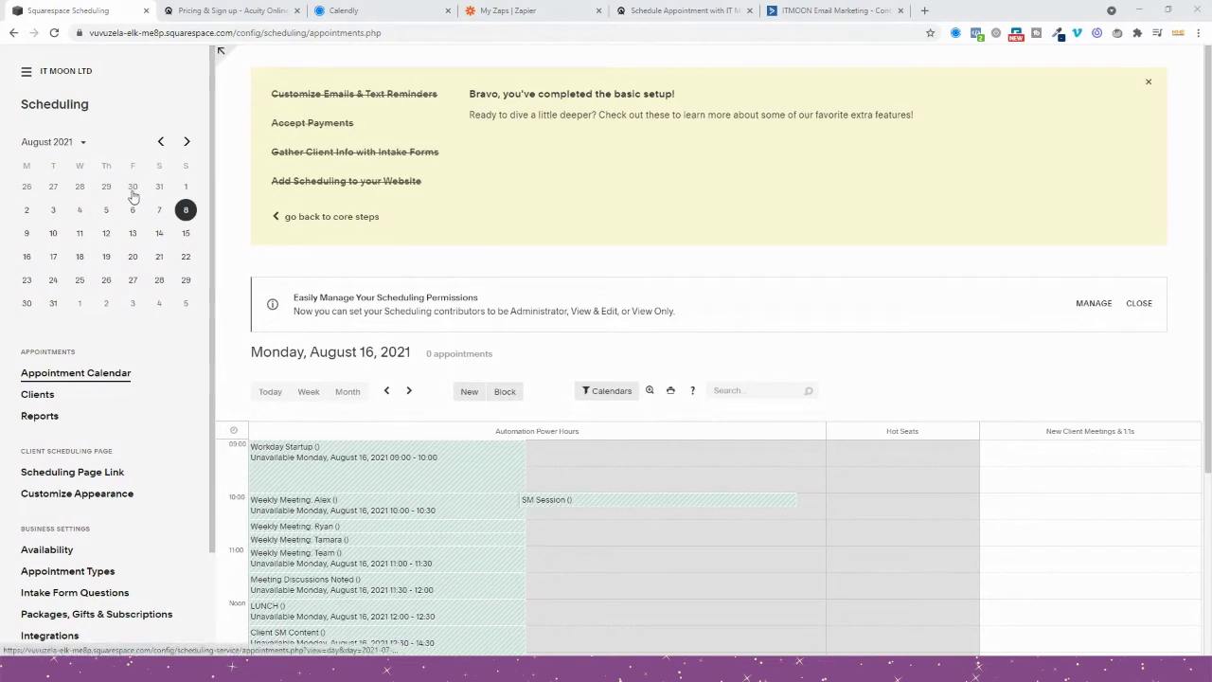
Step: Scroll through the list of Calendly event types
{"action": "scroll", "coordinate": [128, 198], "scroll_direction": "down", "scroll_amount": 2}
{"action": "scroll", "coordinate": [641, 330], "scroll_direction": "down", "scroll_amount": 2}
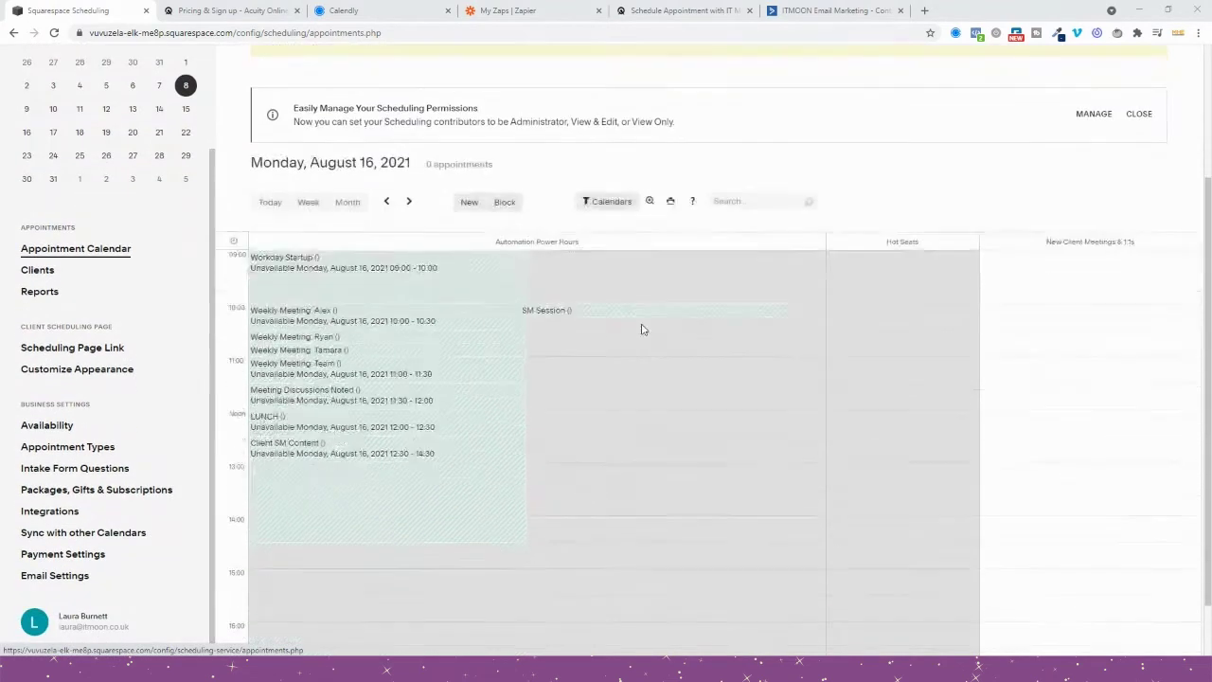
{"action": "scroll", "coordinate": [641, 331], "scroll_direction": "up", "scroll_amount": 2}
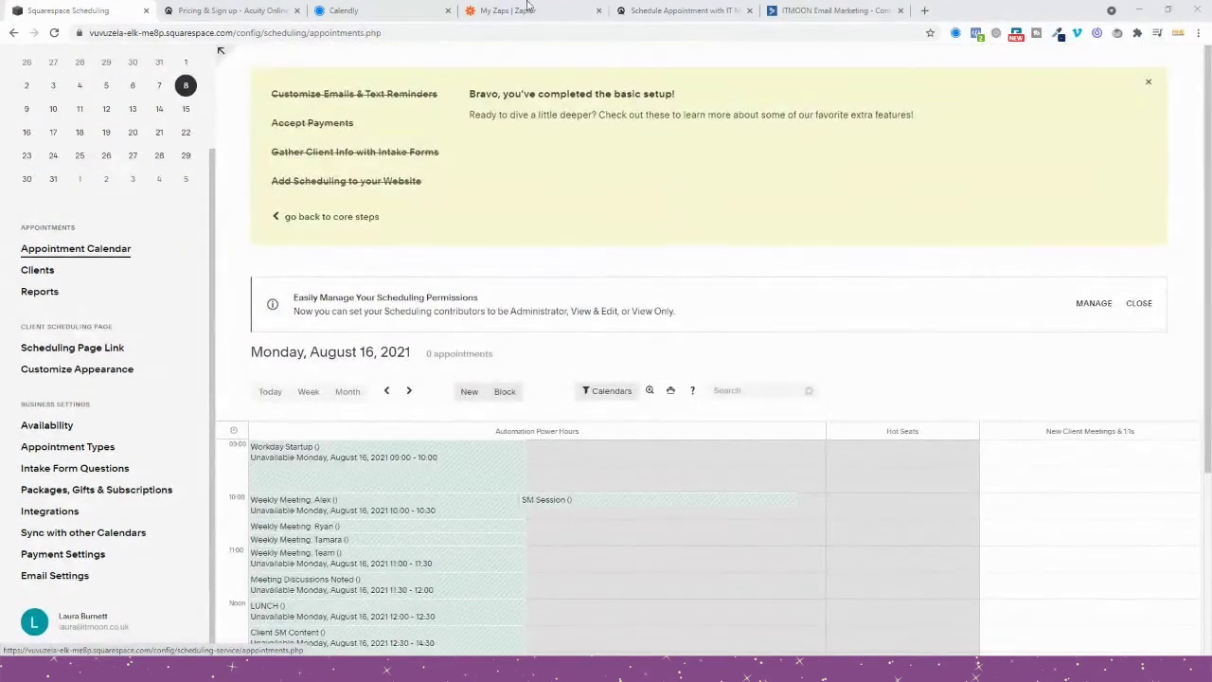
{"action": "left_click", "coordinate": [403, 9]}
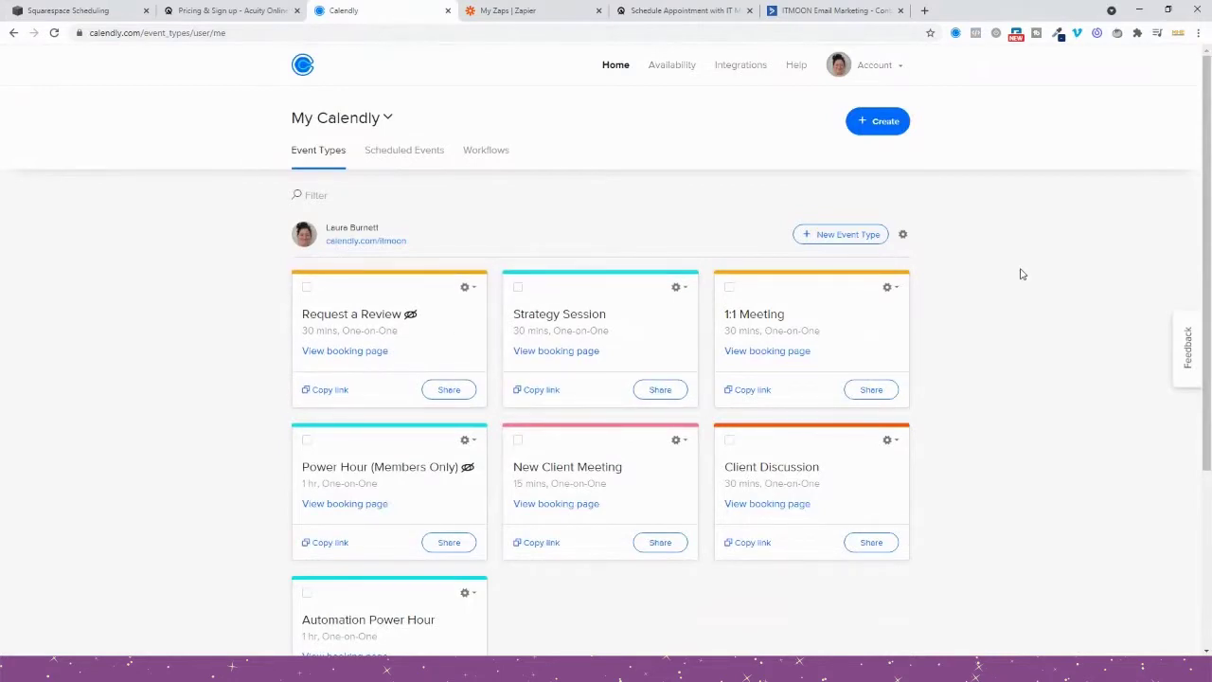
{"action": "scroll", "coordinate": [1020, 274], "scroll_direction": "down", "scroll_amount": 2}
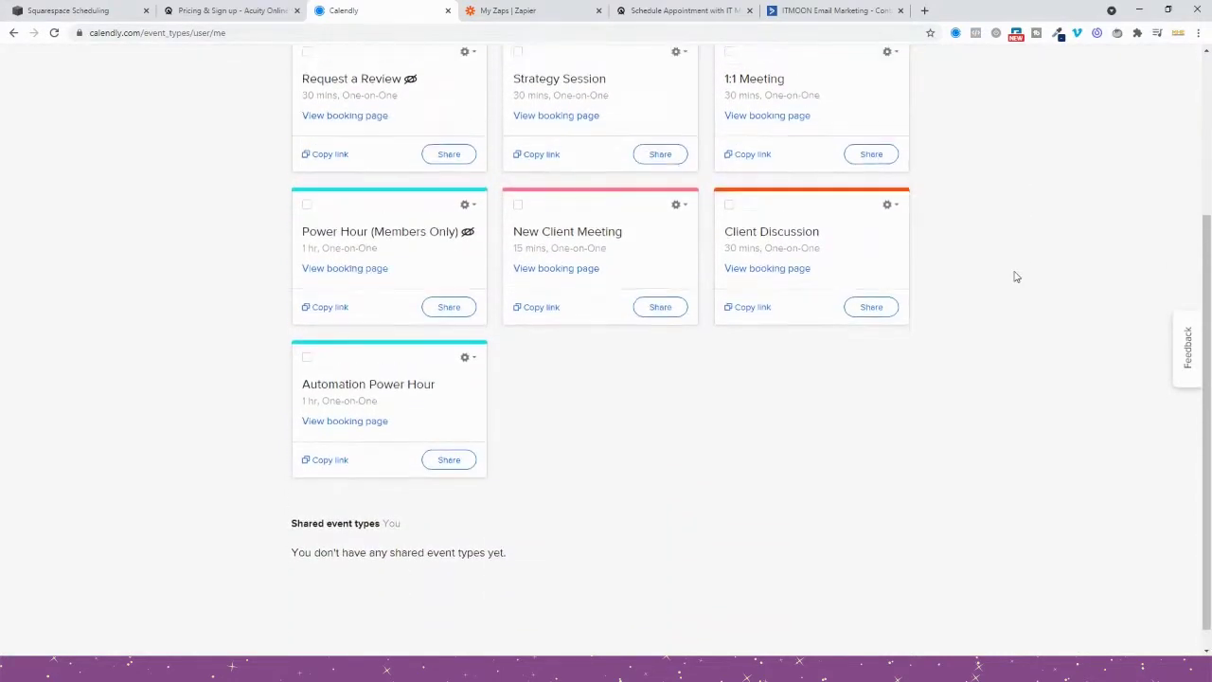
{"action": "scroll", "coordinate": [1016, 276], "scroll_direction": "up", "scroll_amount": 2}
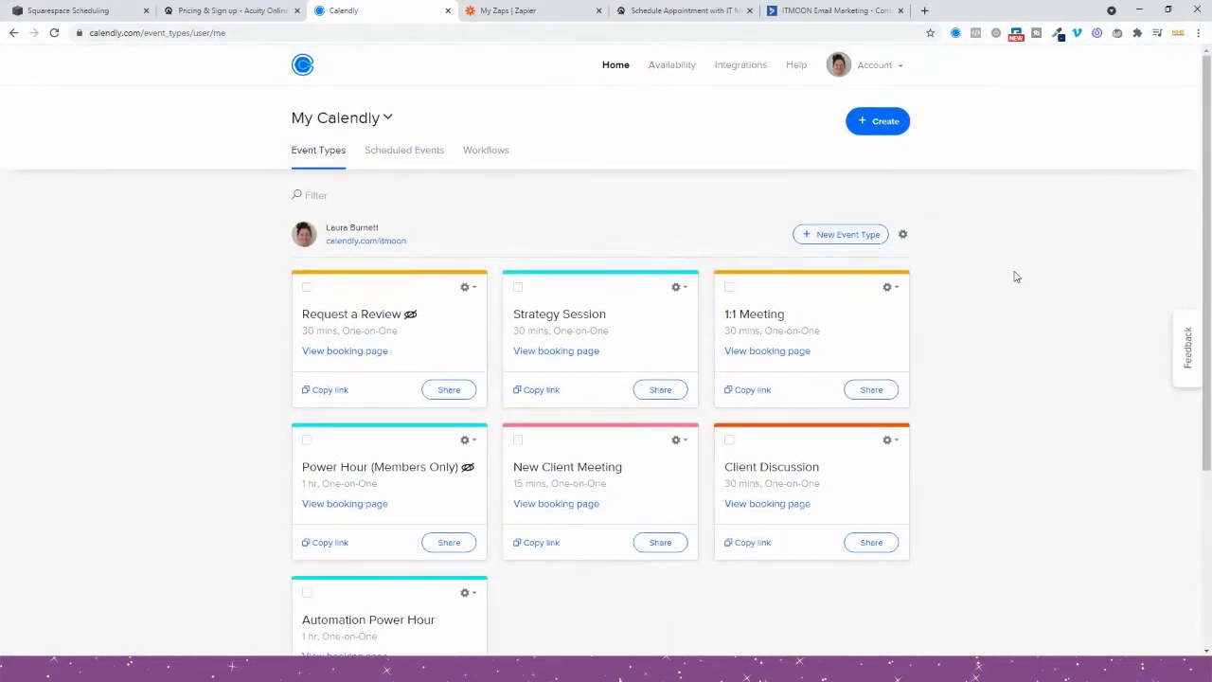
{"action": "scroll", "coordinate": [1017, 277], "scroll_direction": "down", "scroll_amount": 3}
{"action": "scroll", "coordinate": [1017, 277], "scroll_direction": "up", "scroll_amount": 3}
Step: Glance at the Squarespace Scheduling calendar, then return to the Calendly event types
{"action": "left_click", "coordinate": [75, 11]}
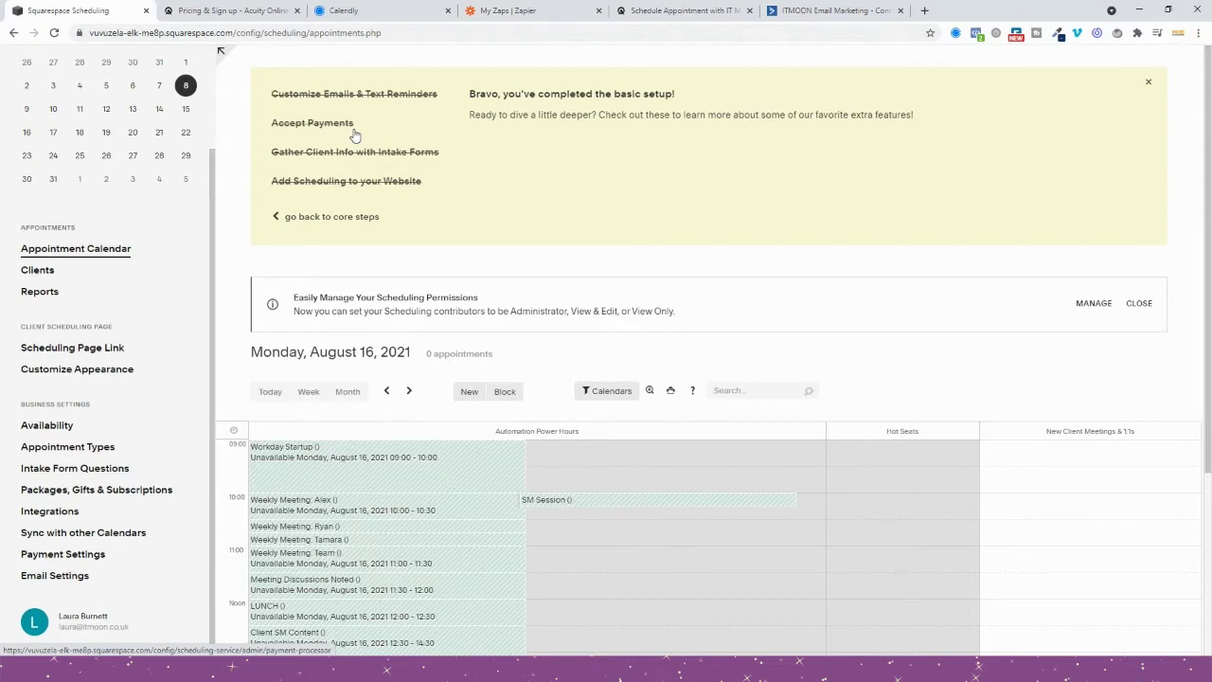
{"action": "left_click", "coordinate": [345, 11]}
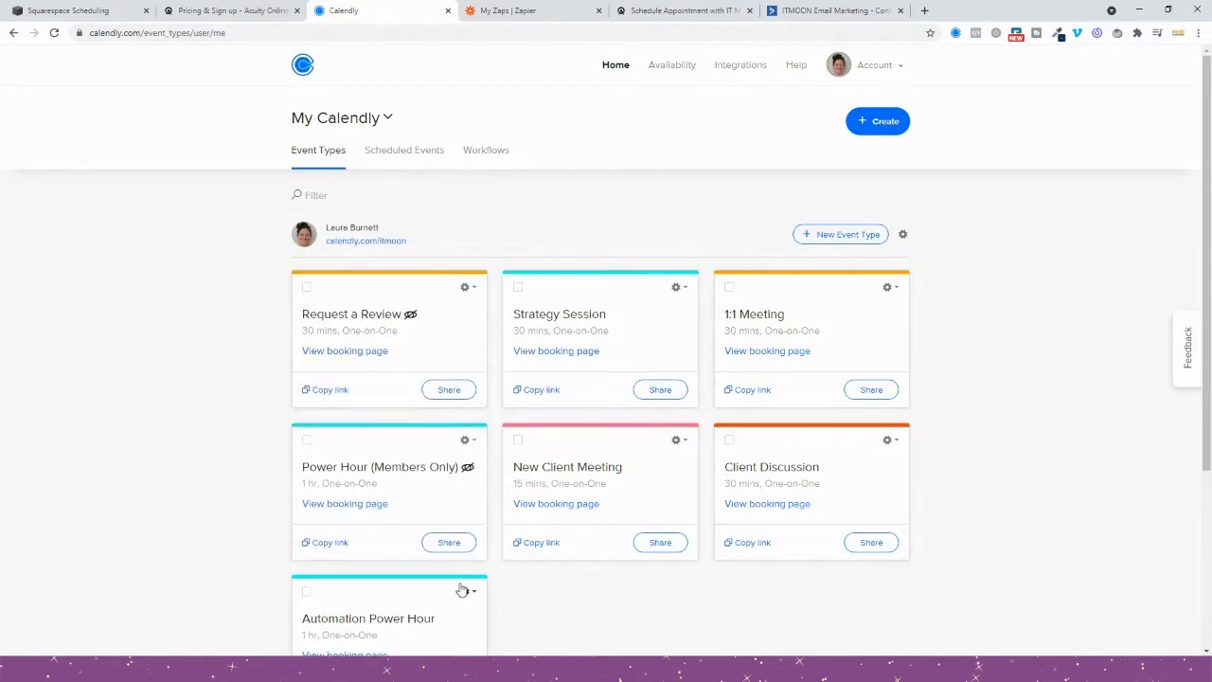
{"action": "scroll", "coordinate": [456, 579], "scroll_direction": "down", "scroll_amount": 3}
Step: Open Automation Power Hour for editing and expand its event details and booking availability
{"action": "left_click", "coordinate": [343, 377]}
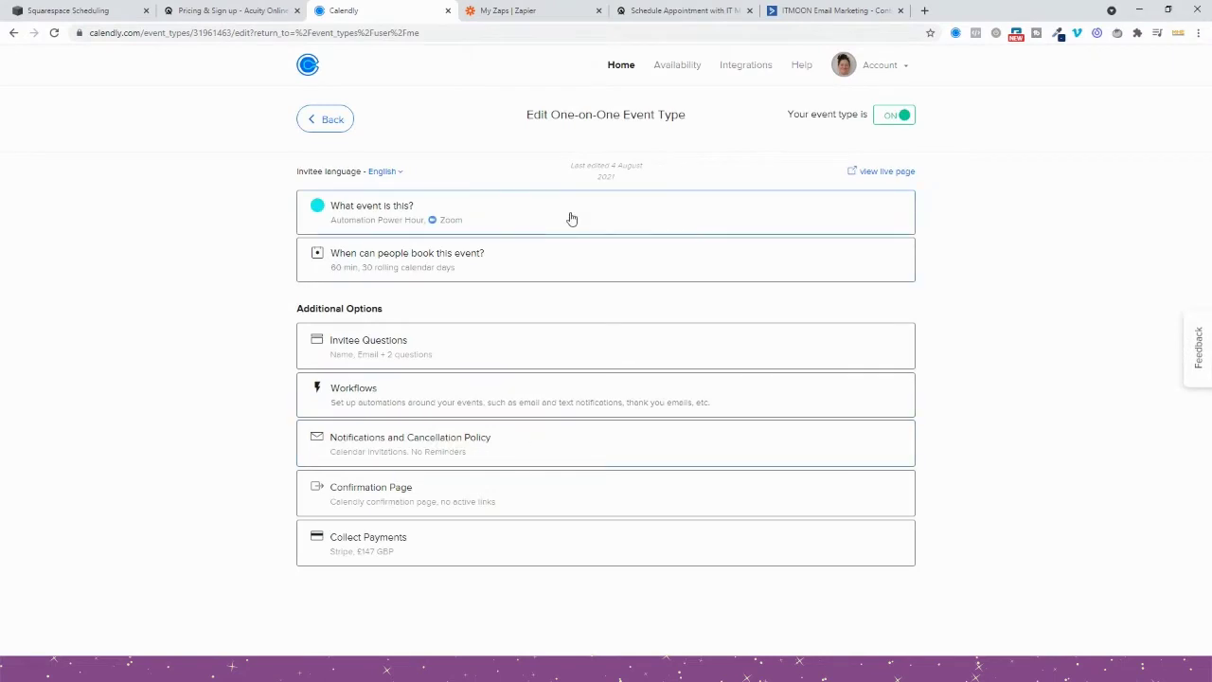
{"action": "left_click", "coordinate": [571, 219]}
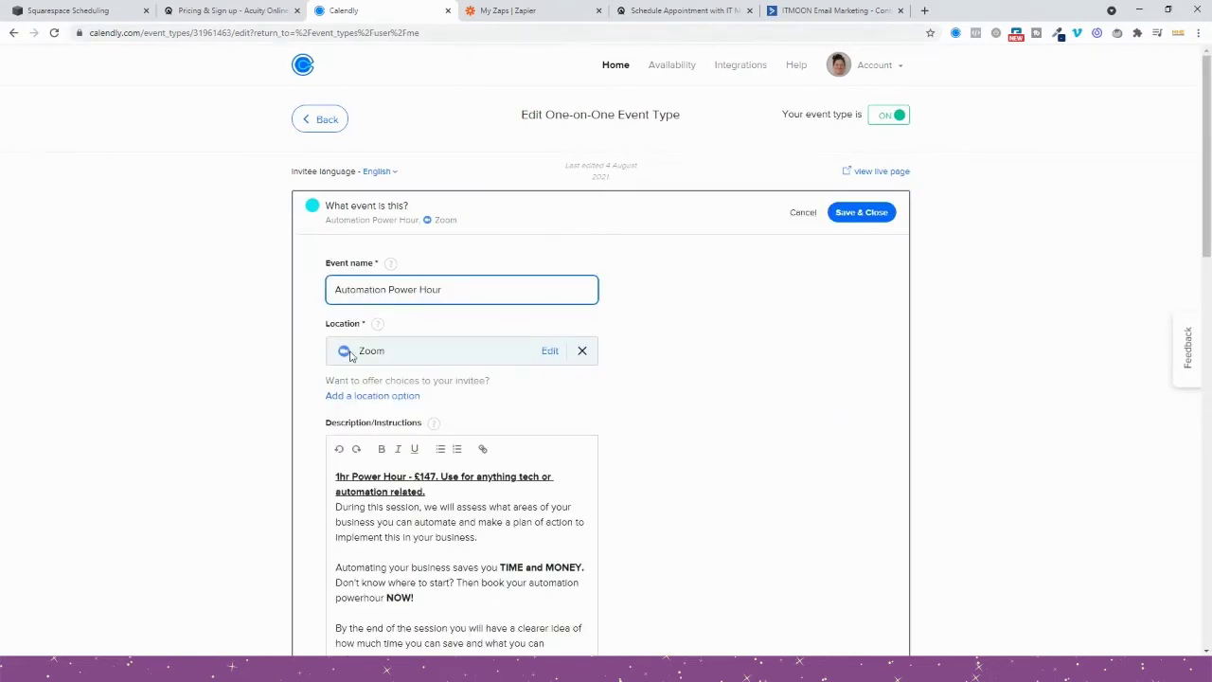
{"action": "scroll", "coordinate": [353, 351], "scroll_direction": "down", "scroll_amount": 2}
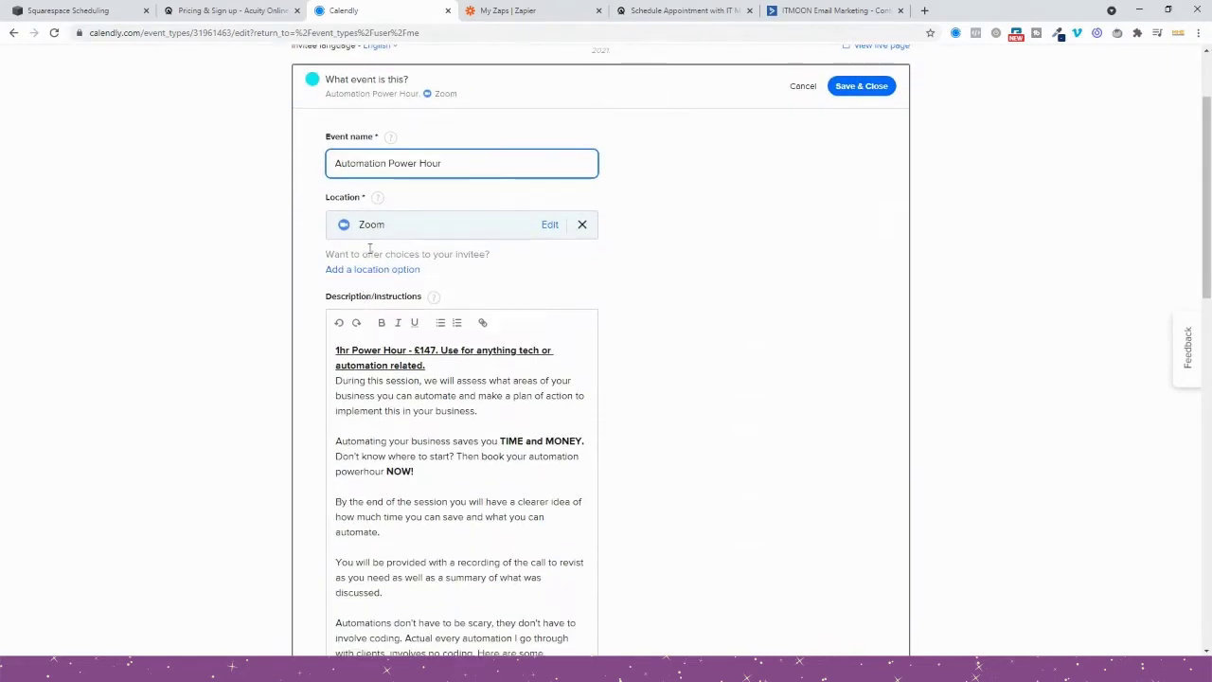
{"action": "scroll", "coordinate": [396, 241], "scroll_direction": "down", "scroll_amount": 8}
{"action": "scroll", "coordinate": [392, 267], "scroll_direction": "down", "scroll_amount": 5}
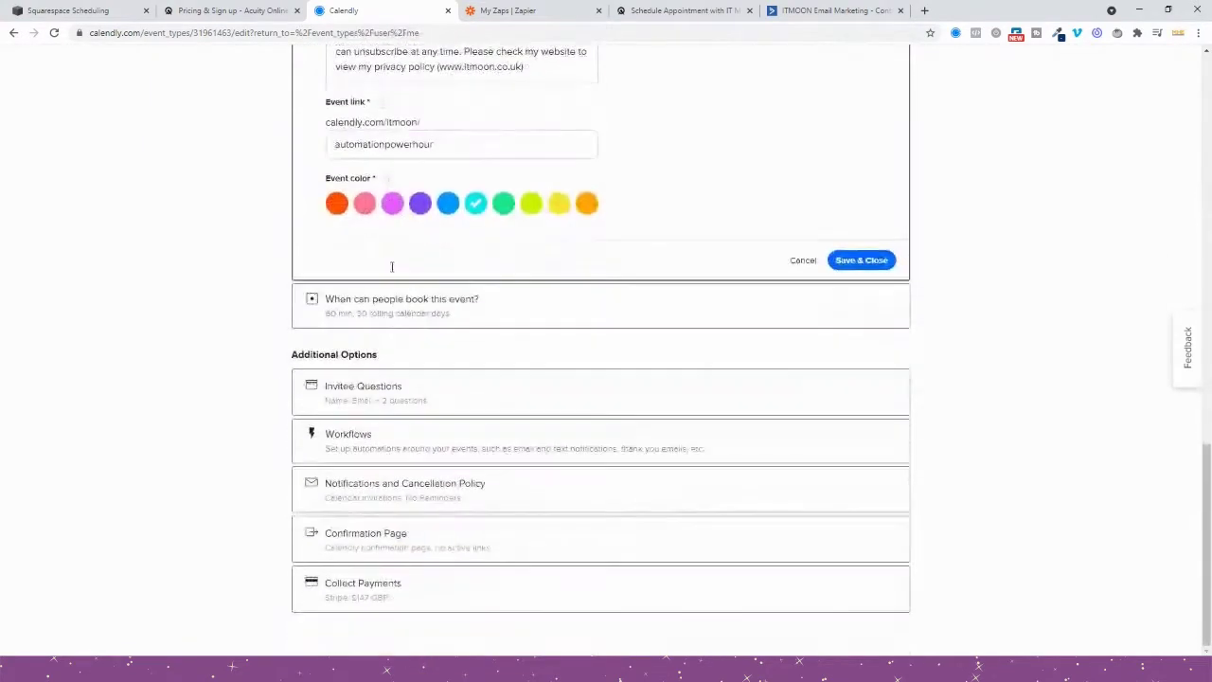
{"action": "left_click", "coordinate": [395, 315]}
{"action": "scroll", "coordinate": [398, 324], "scroll_direction": "up", "scroll_amount": 6}
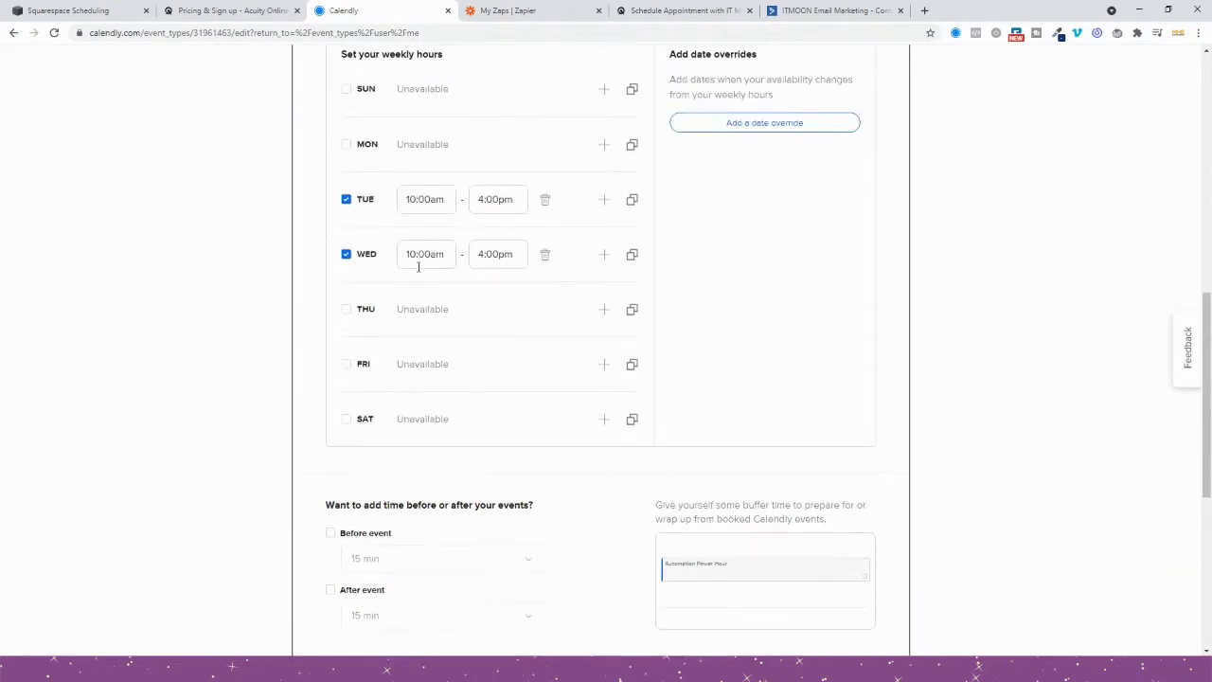
{"action": "scroll", "coordinate": [499, 316], "scroll_direction": "down", "scroll_amount": 6}
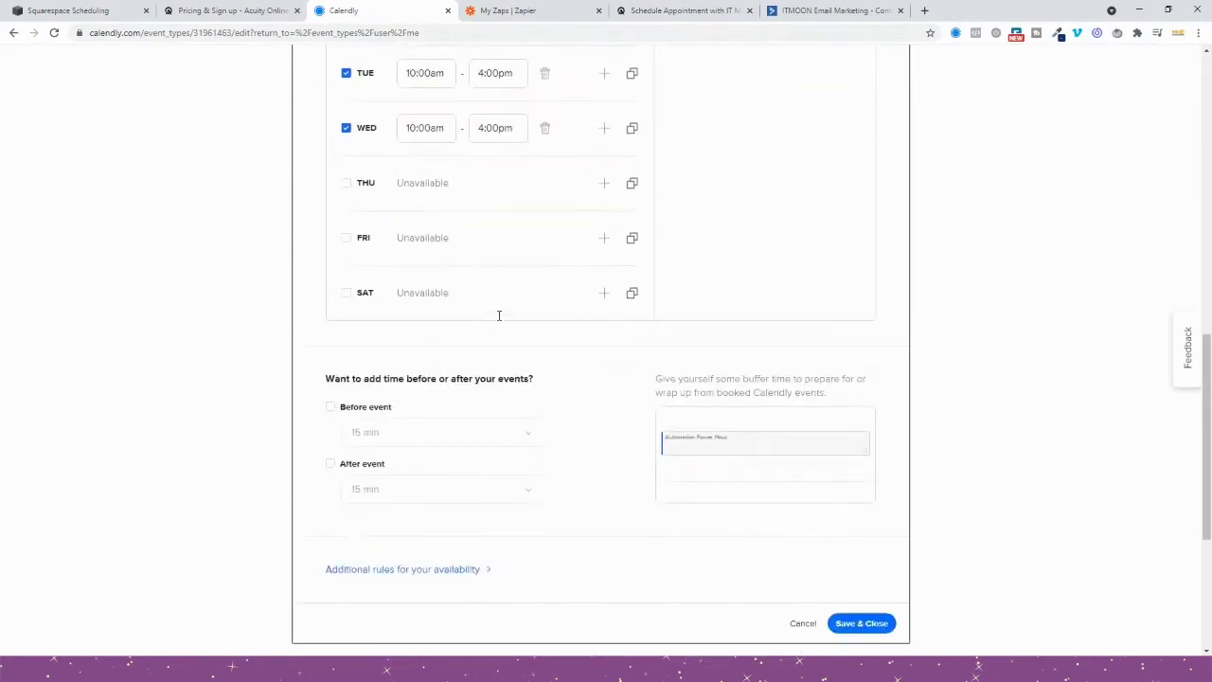
Step: Review its invitee questions, notifications, confirmation page and payment settings, then return to Squarespace
{"action": "left_click", "coordinate": [403, 396]}
{"action": "scroll", "coordinate": [417, 379], "scroll_direction": "down", "scroll_amount": 2}
{"action": "scroll", "coordinate": [398, 426], "scroll_direction": "up", "scroll_amount": 3}
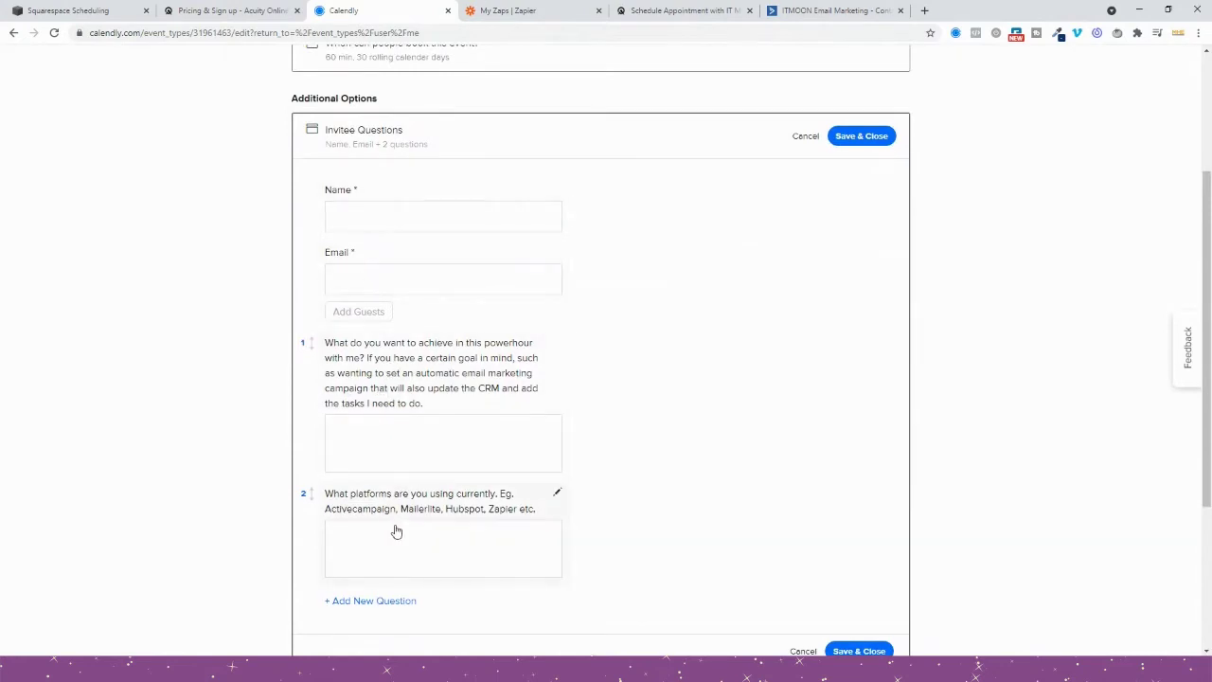
{"action": "scroll", "coordinate": [194, 458], "scroll_direction": "down", "scroll_amount": 3}
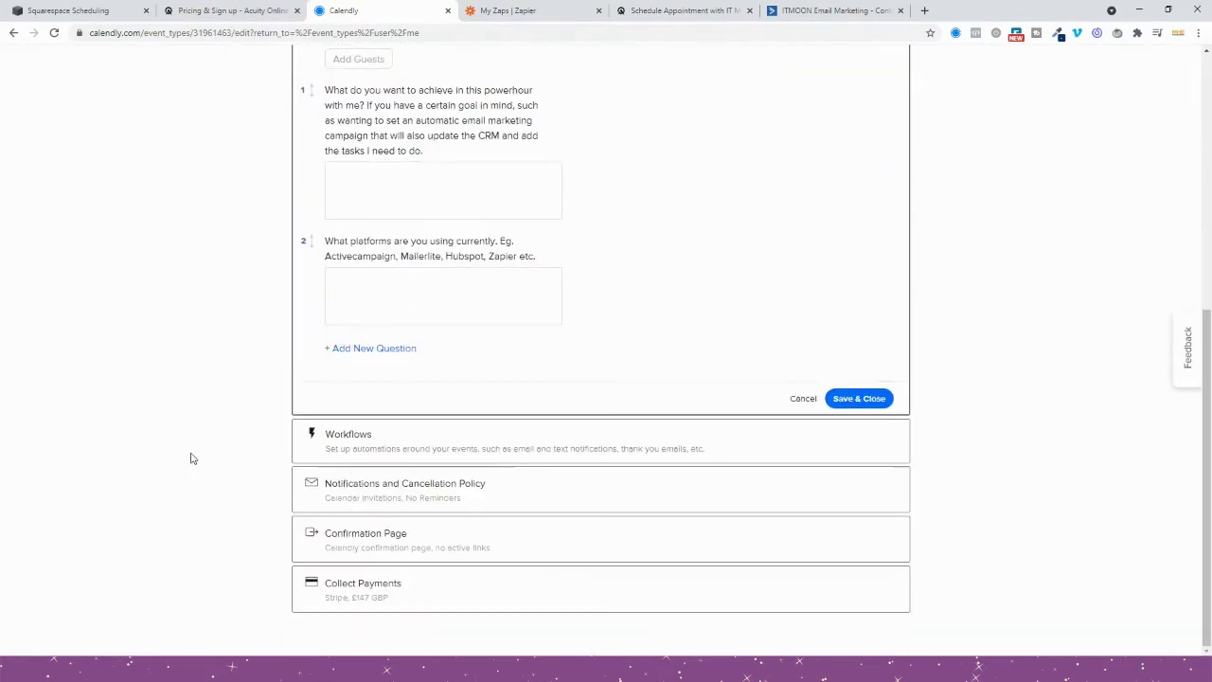
{"action": "left_click", "coordinate": [351, 499]}
{"action": "scroll", "coordinate": [417, 455], "scroll_direction": "down", "scroll_amount": 3}
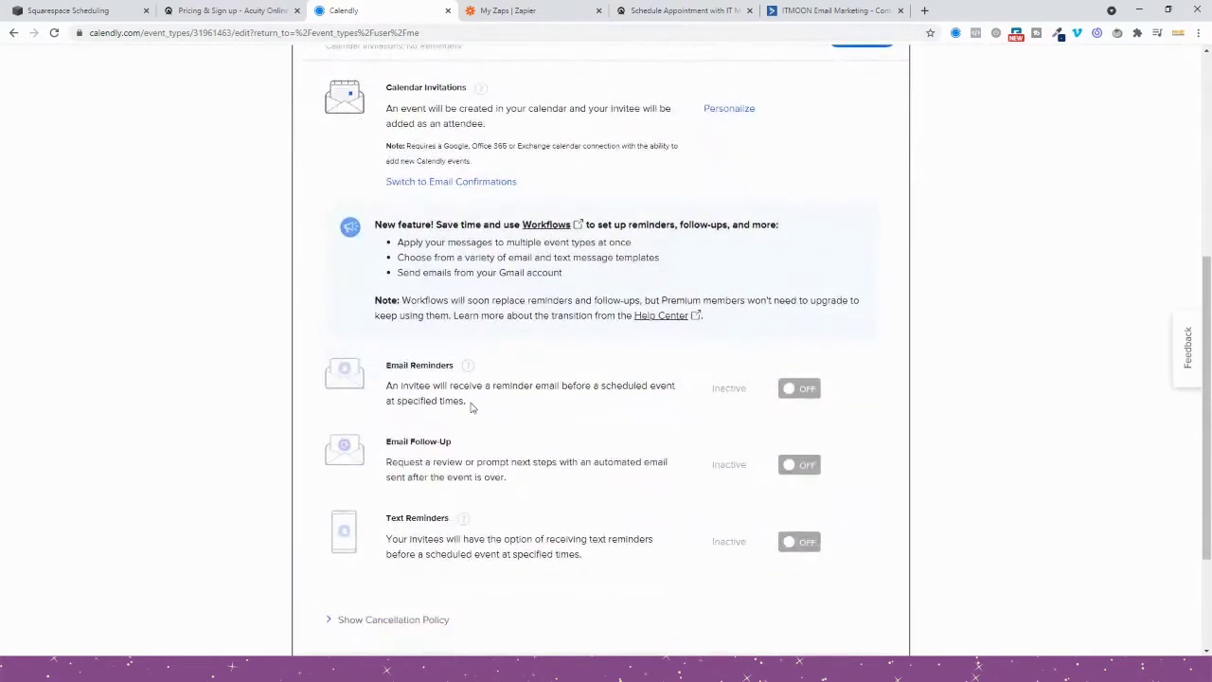
{"action": "scroll", "coordinate": [469, 507], "scroll_direction": "down", "scroll_amount": 3}
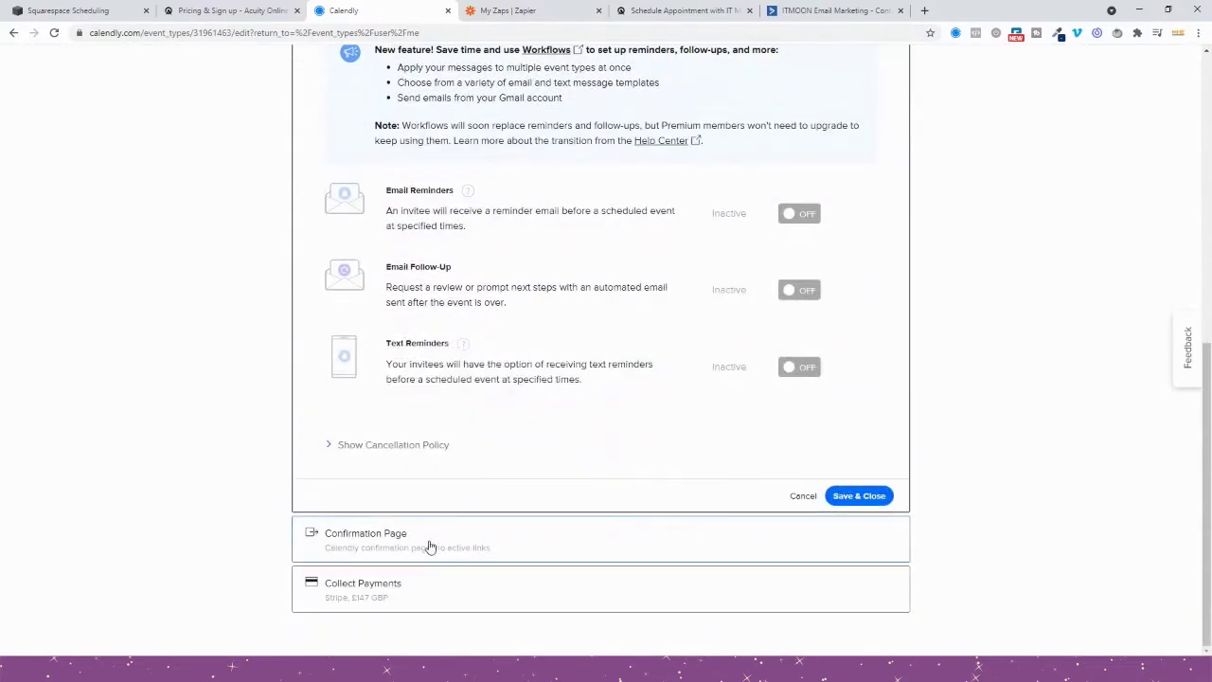
{"action": "left_click", "coordinate": [428, 544]}
{"action": "scroll", "coordinate": [471, 482], "scroll_direction": "down", "scroll_amount": 3}
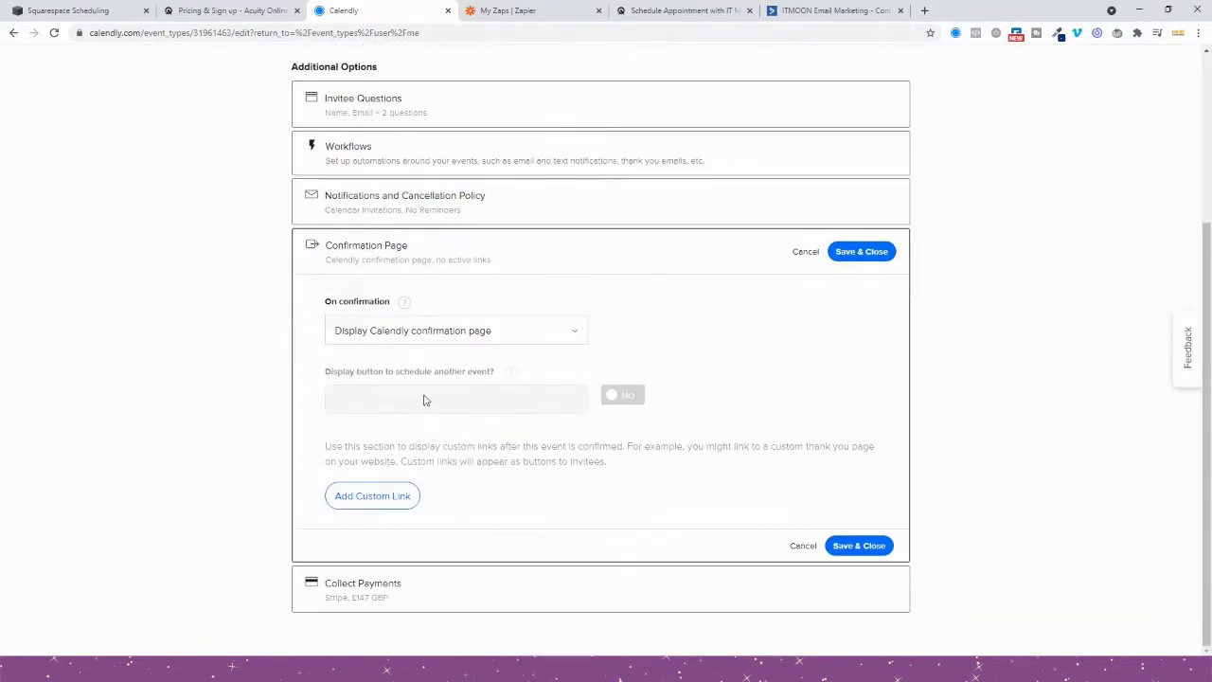
{"action": "left_click", "coordinate": [429, 592]}
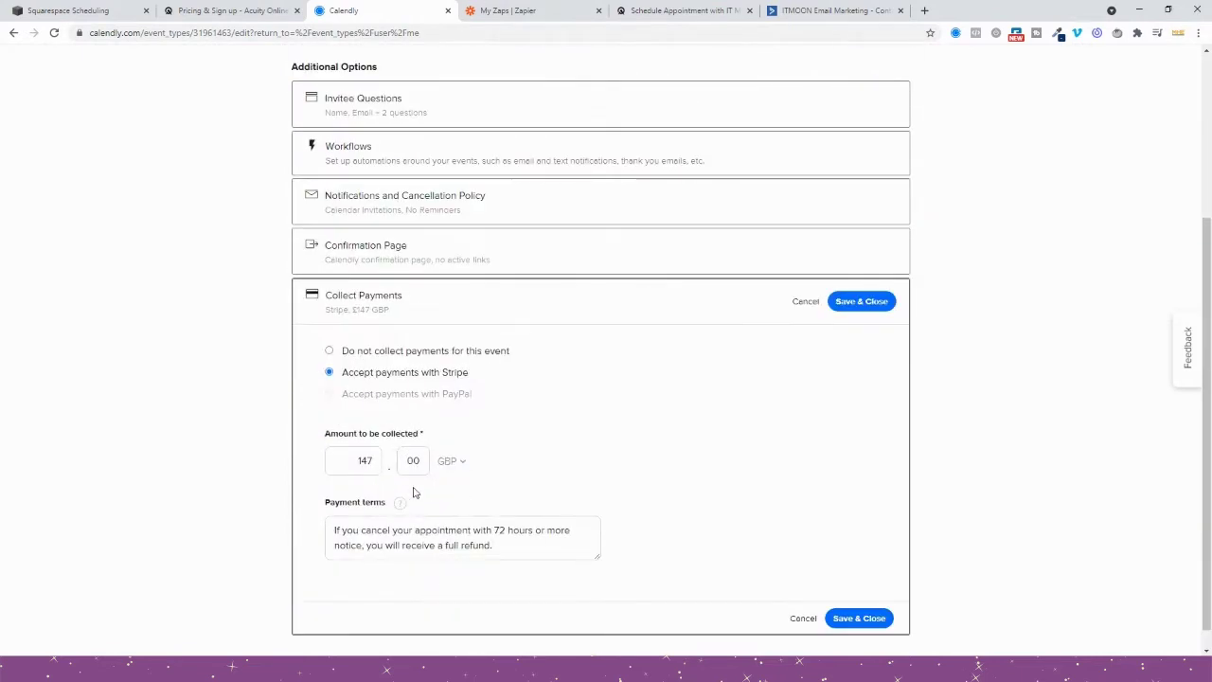
{"action": "scroll", "coordinate": [413, 492], "scroll_direction": "up", "scroll_amount": 3}
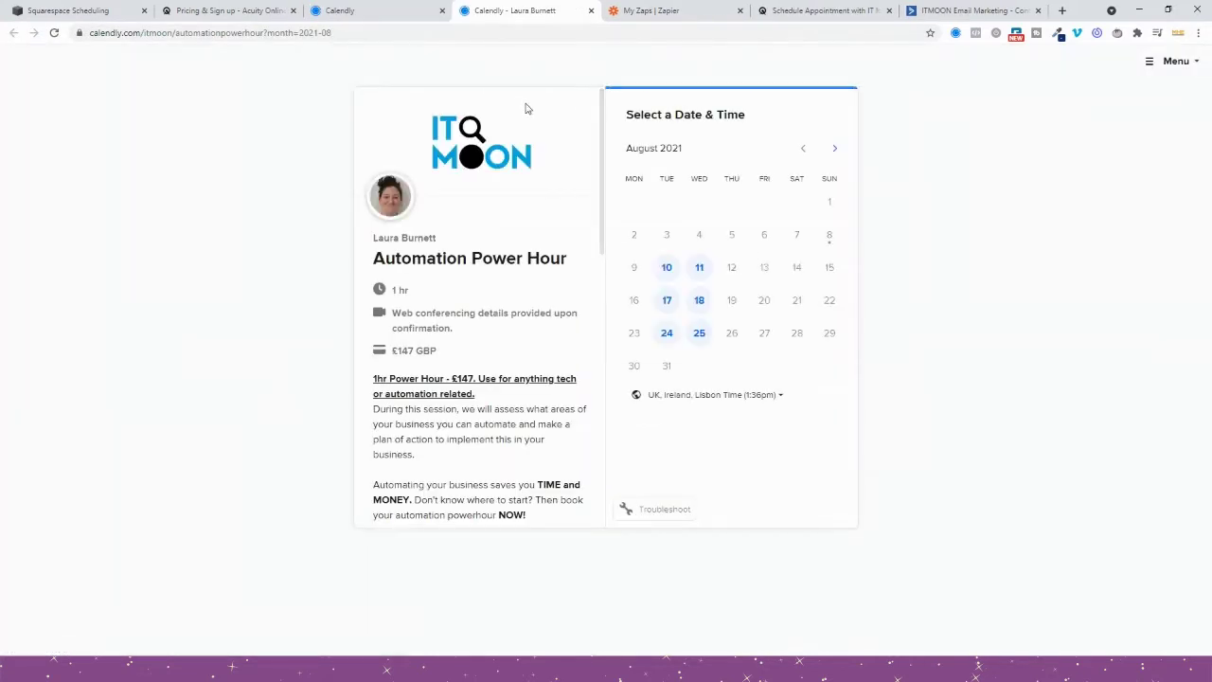
{"action": "left_click", "coordinate": [67, 10]}
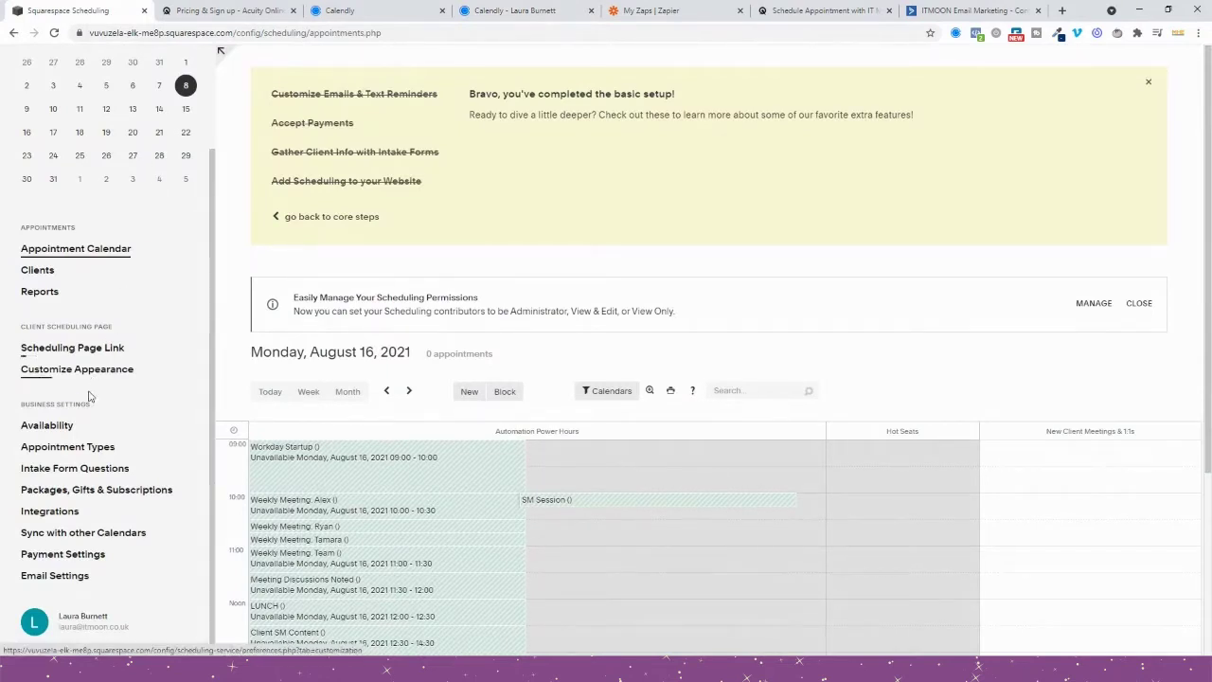
Step: Open the Automation Power Hour appointment type and review its name, description, 60 minutes and £147.00
{"action": "left_click", "coordinate": [71, 446]}
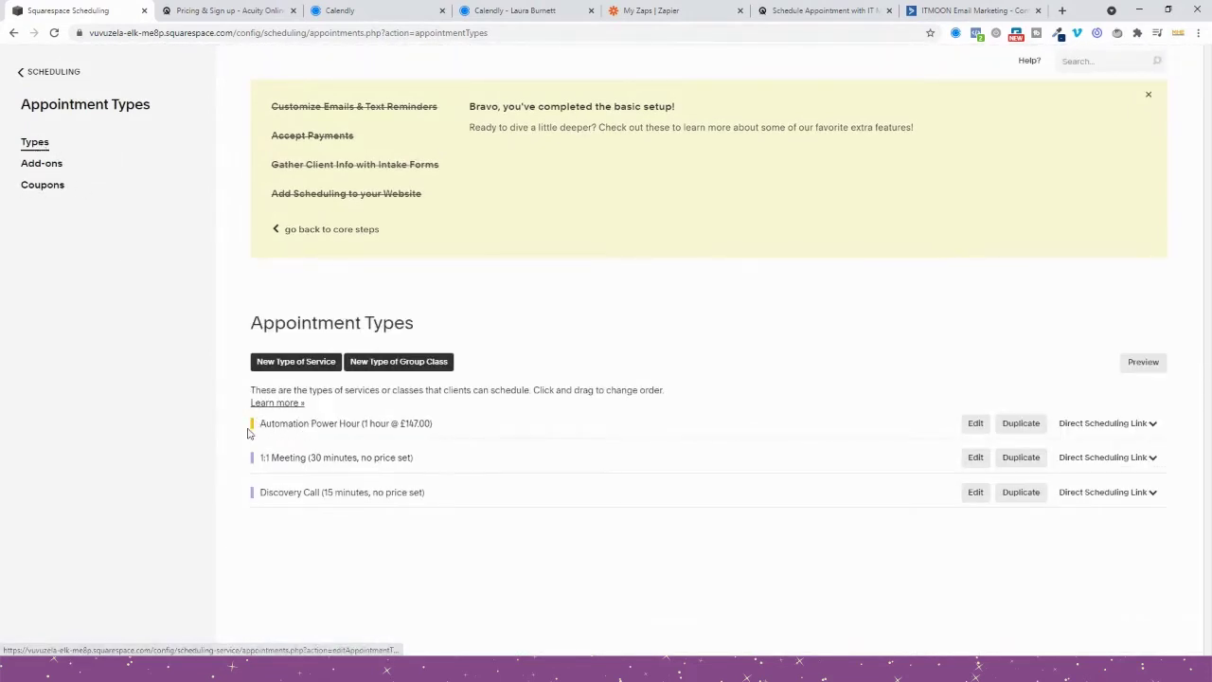
{"action": "left_click", "coordinate": [333, 426]}
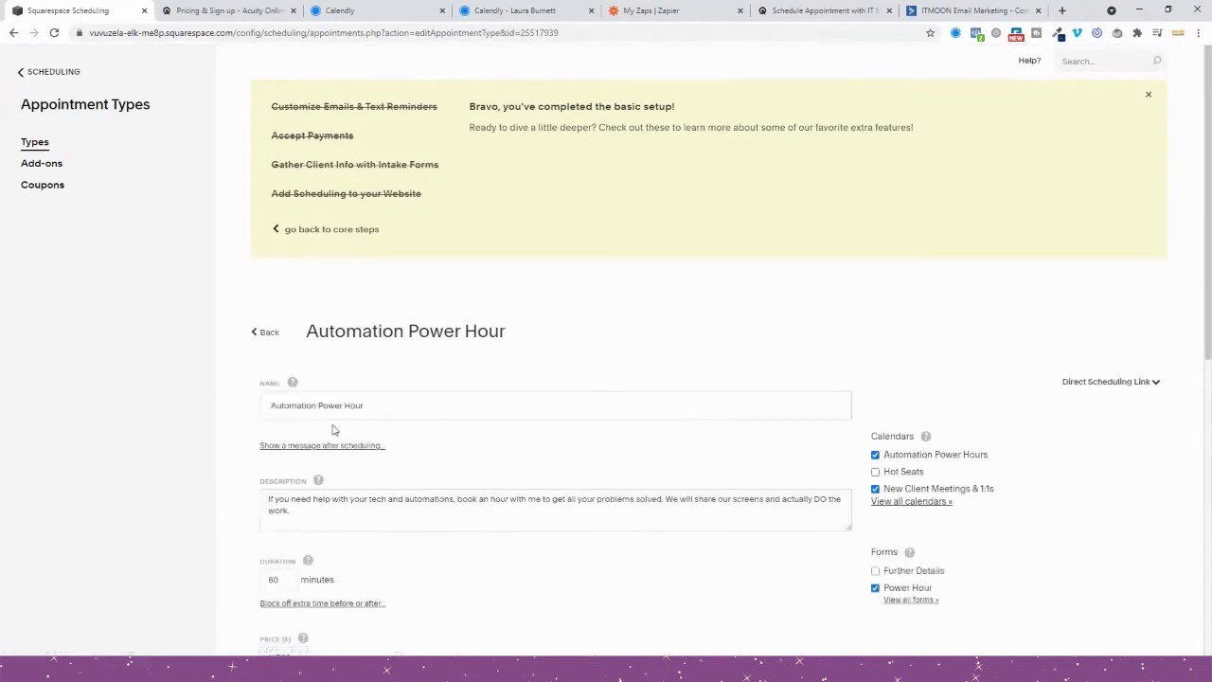
{"action": "scroll", "coordinate": [332, 429], "scroll_direction": "down", "scroll_amount": 1}
{"action": "scroll", "coordinate": [282, 281], "scroll_direction": "down", "scroll_amount": 1}
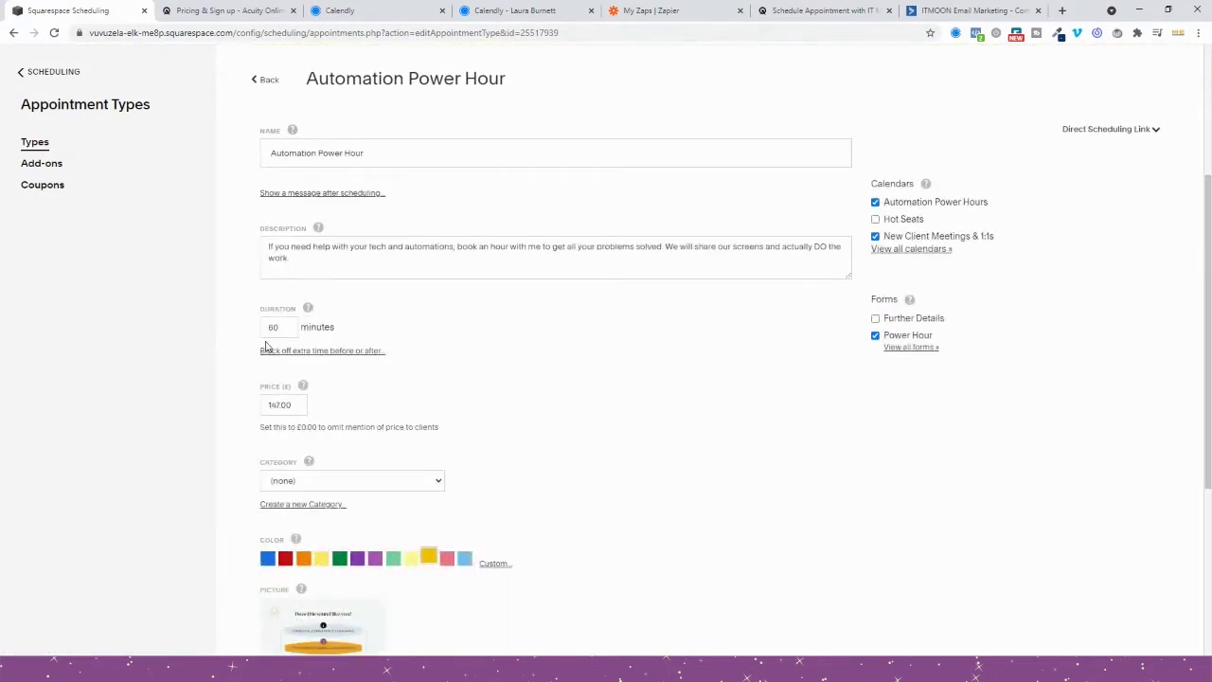
{"action": "scroll", "coordinate": [272, 345], "scroll_direction": "down", "scroll_amount": 1}
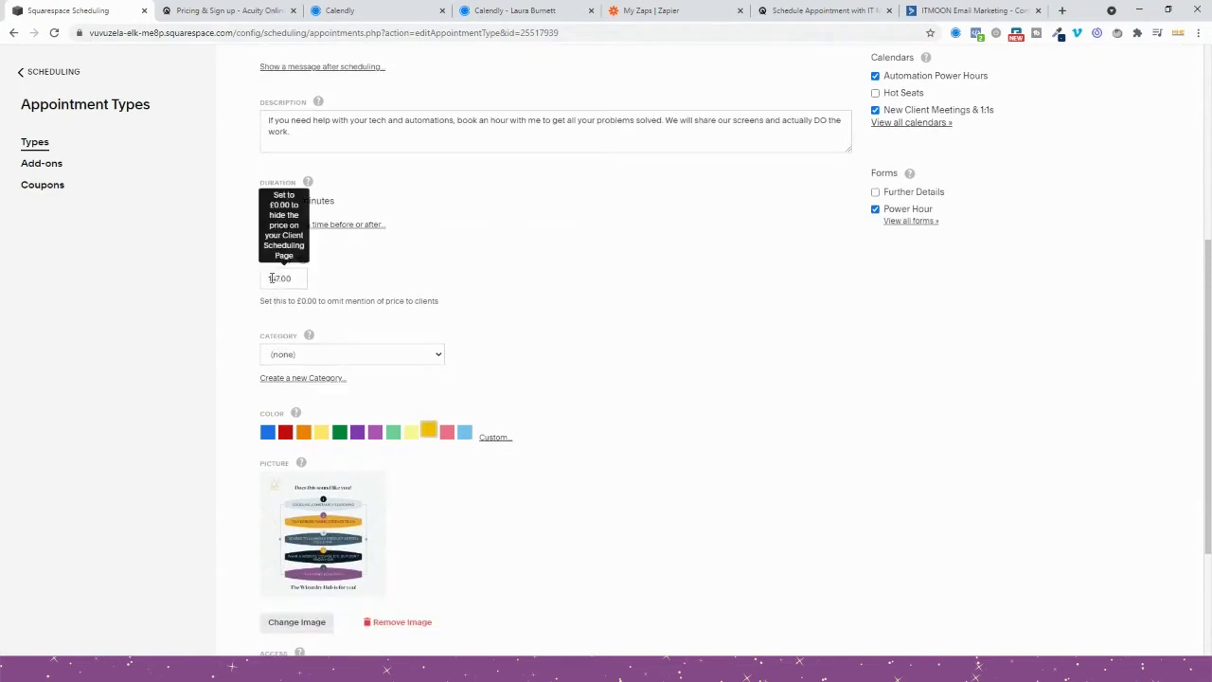
{"action": "scroll", "coordinate": [265, 284], "scroll_direction": "down", "scroll_amount": 2}
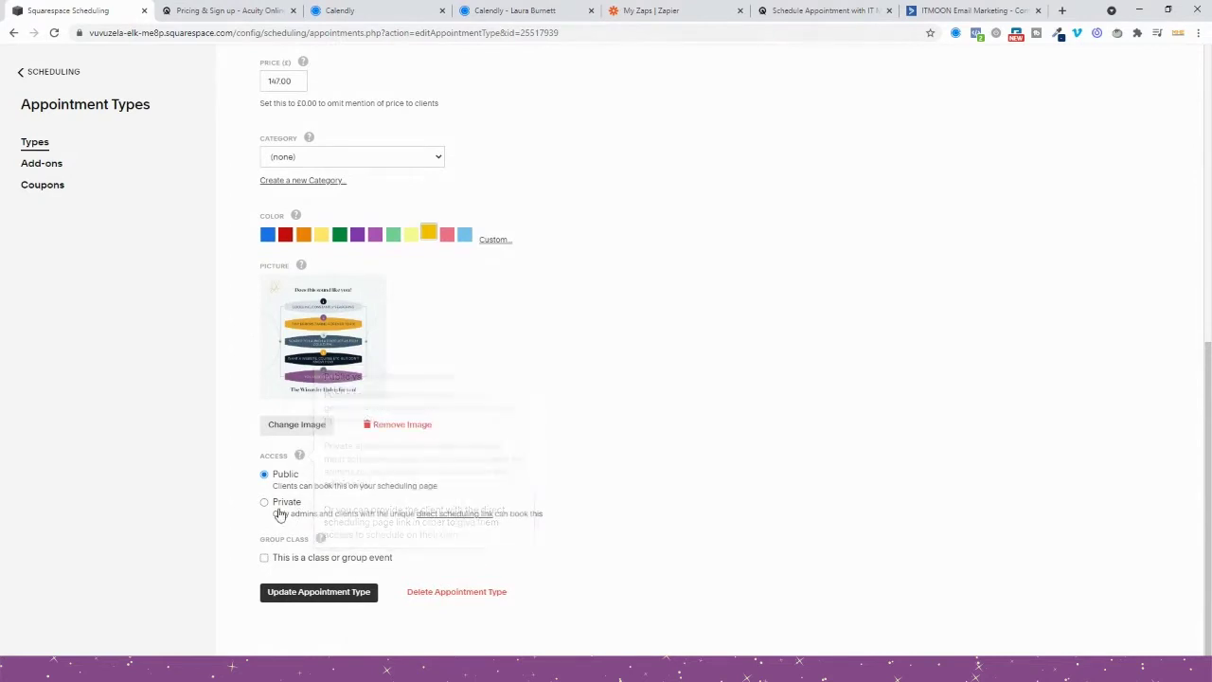
{"action": "scroll", "coordinate": [523, 436], "scroll_direction": "up", "scroll_amount": 3}
{"action": "scroll", "coordinate": [526, 436], "scroll_direction": "down", "scroll_amount": 1}
{"action": "scroll", "coordinate": [526, 436], "scroll_direction": "down", "scroll_amount": 5}
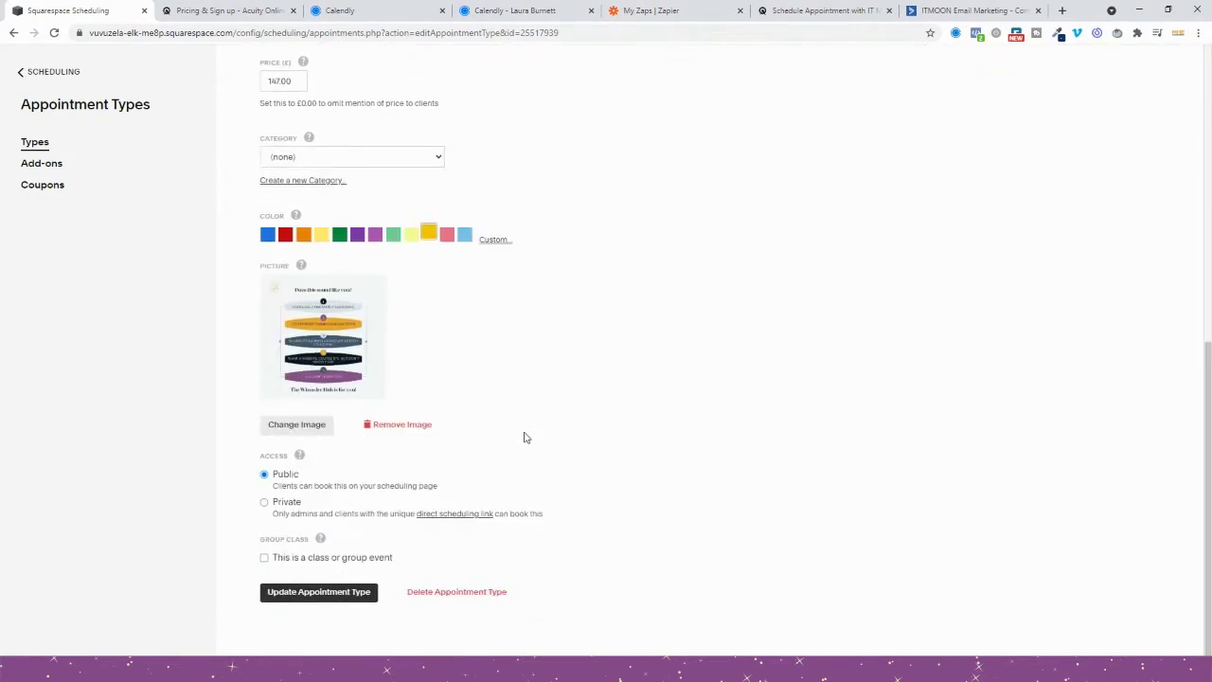
{"action": "scroll", "coordinate": [526, 437], "scroll_direction": "up", "scroll_amount": 4}
{"action": "scroll", "coordinate": [526, 437], "scroll_direction": "down", "scroll_amount": 4}
{"action": "scroll", "coordinate": [526, 436], "scroll_direction": "up", "scroll_amount": 3}
{"action": "scroll", "coordinate": [526, 437], "scroll_direction": "up", "scroll_amount": 3}
{"action": "scroll", "coordinate": [525, 436], "scroll_direction": "down", "scroll_amount": 6}
{"action": "scroll", "coordinate": [526, 437], "scroll_direction": "up", "scroll_amount": 2}
{"action": "scroll", "coordinate": [526, 437], "scroll_direction": "up", "scroll_amount": 4}
{"action": "scroll", "coordinate": [526, 437], "scroll_direction": "down", "scroll_amount": 5}
{"action": "scroll", "coordinate": [526, 437], "scroll_direction": "down", "scroll_amount": 1}
{"action": "scroll", "coordinate": [534, 195], "scroll_direction": "up", "scroll_amount": 5}
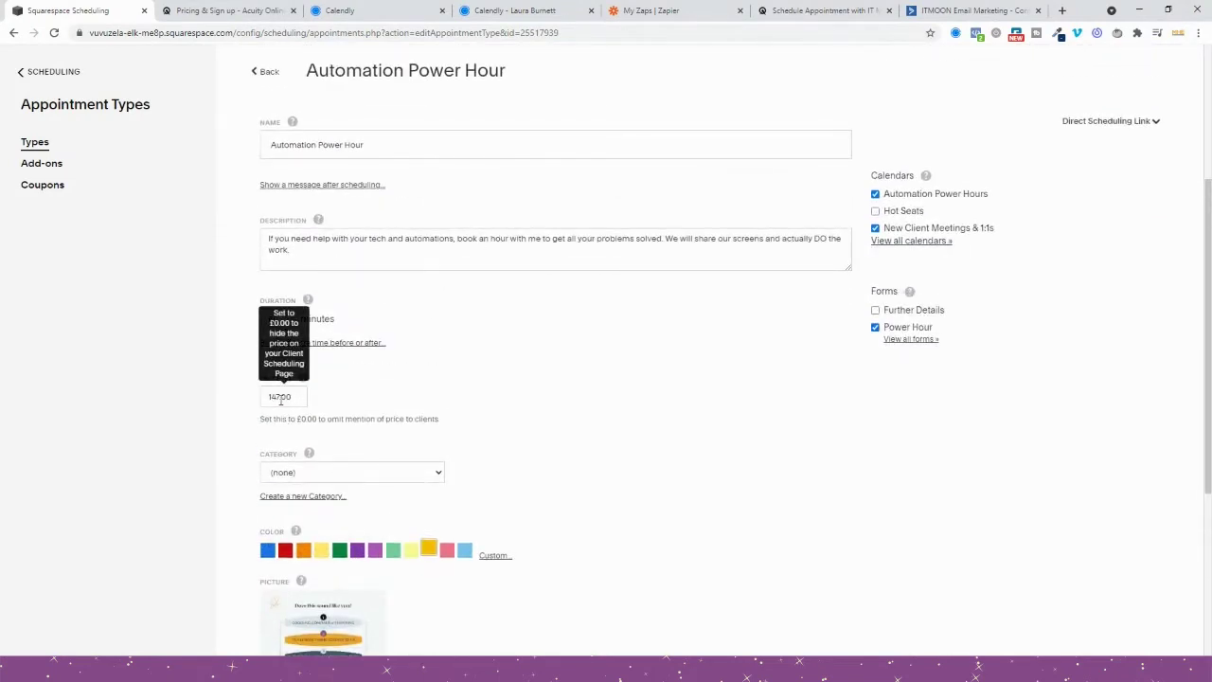
{"action": "scroll", "coordinate": [340, 405], "scroll_direction": "up", "scroll_amount": 2}
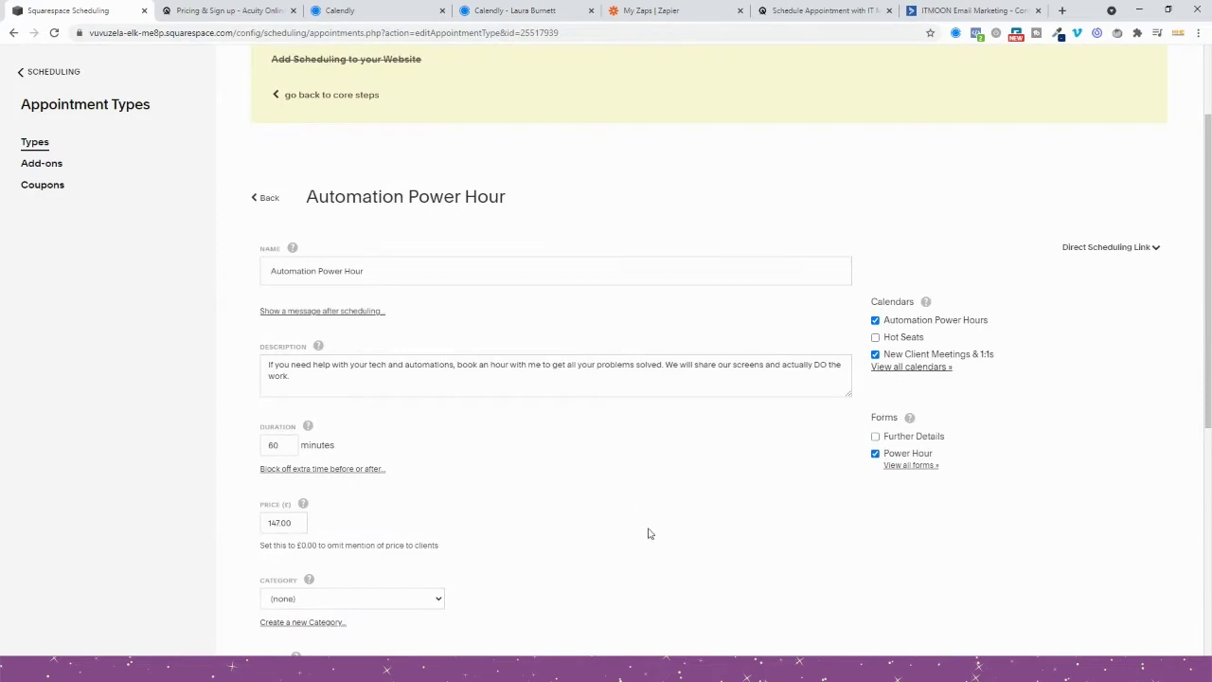
Step: Expand Automation Power Hours under Availability to see its weekly hours, then return to the calendar
{"action": "left_click", "coordinate": [271, 197]}
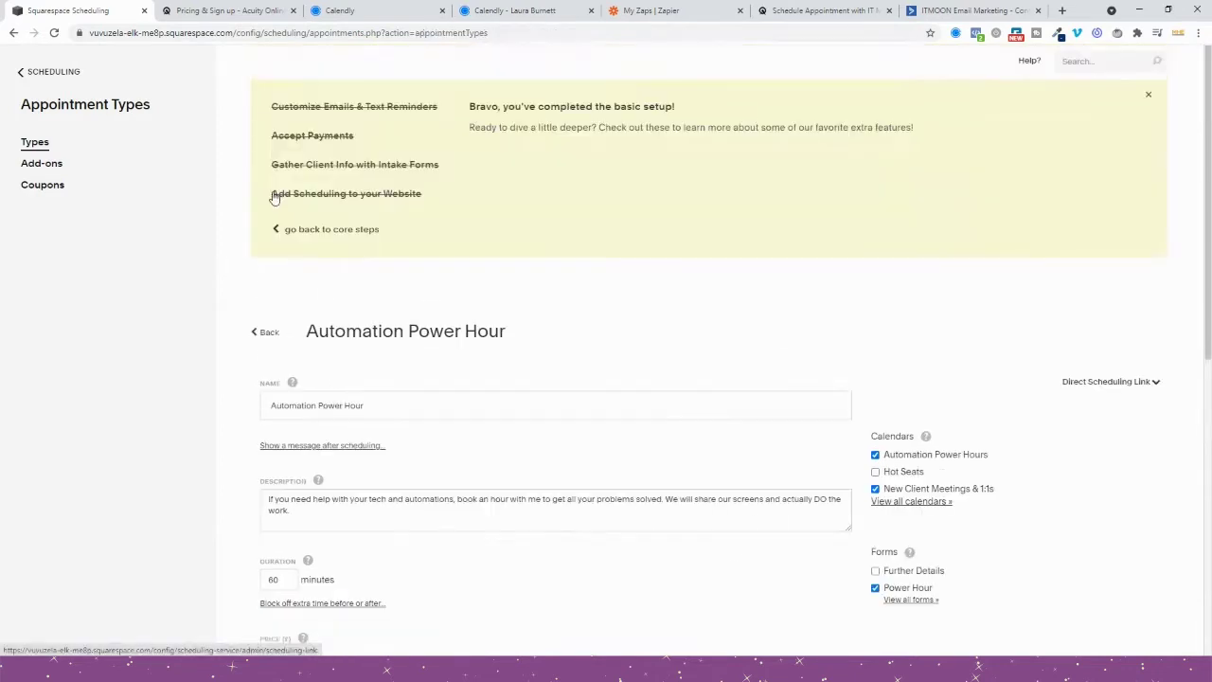
{"action": "left_click", "coordinate": [57, 76]}
{"action": "scroll", "coordinate": [20, 353], "scroll_direction": "down", "scroll_amount": 1}
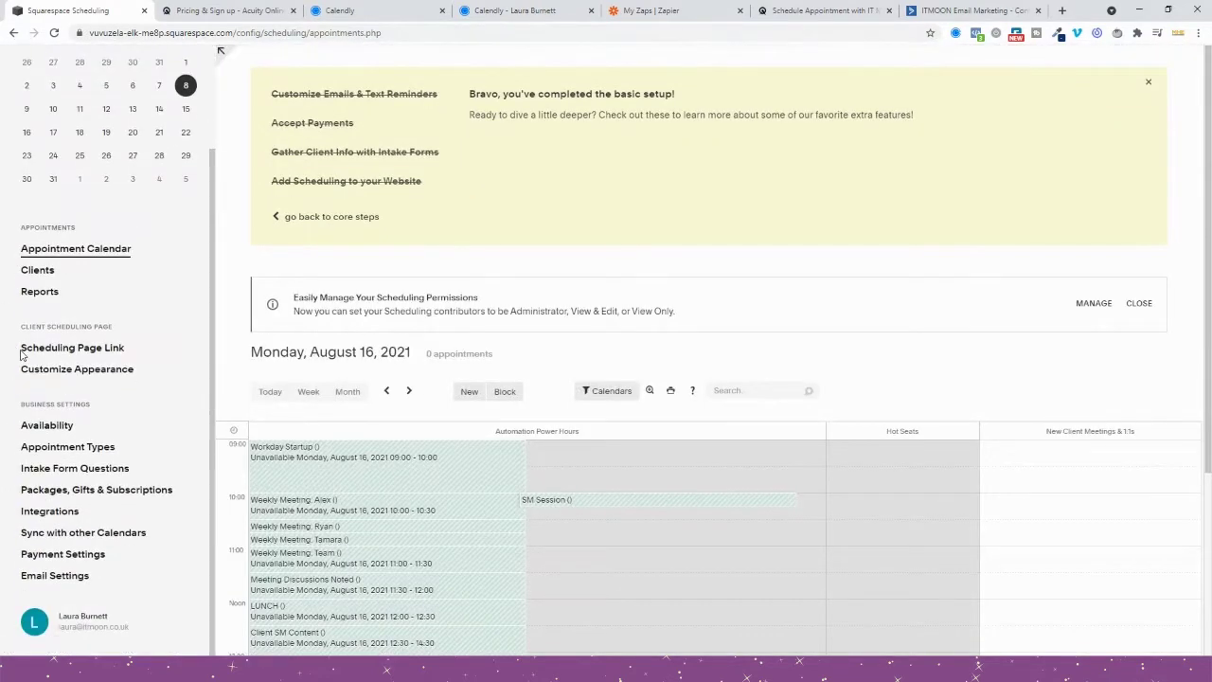
{"action": "left_click", "coordinate": [31, 426]}
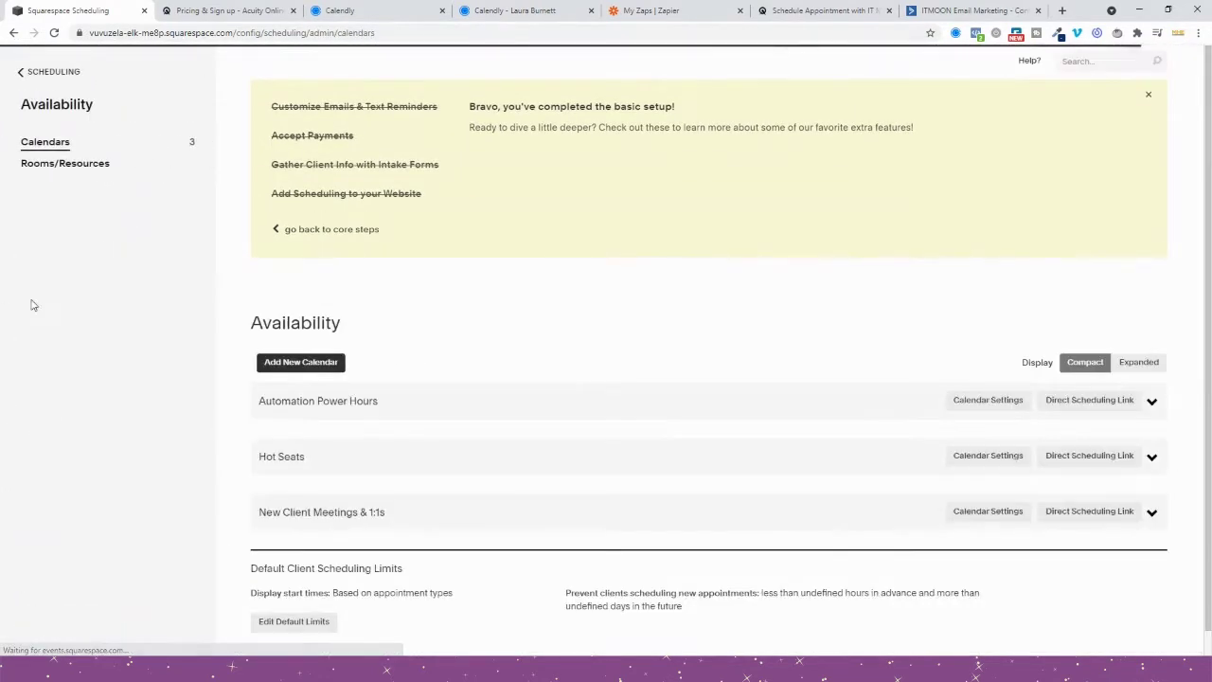
{"action": "scroll", "coordinate": [521, 375], "scroll_direction": "down", "scroll_amount": 1}
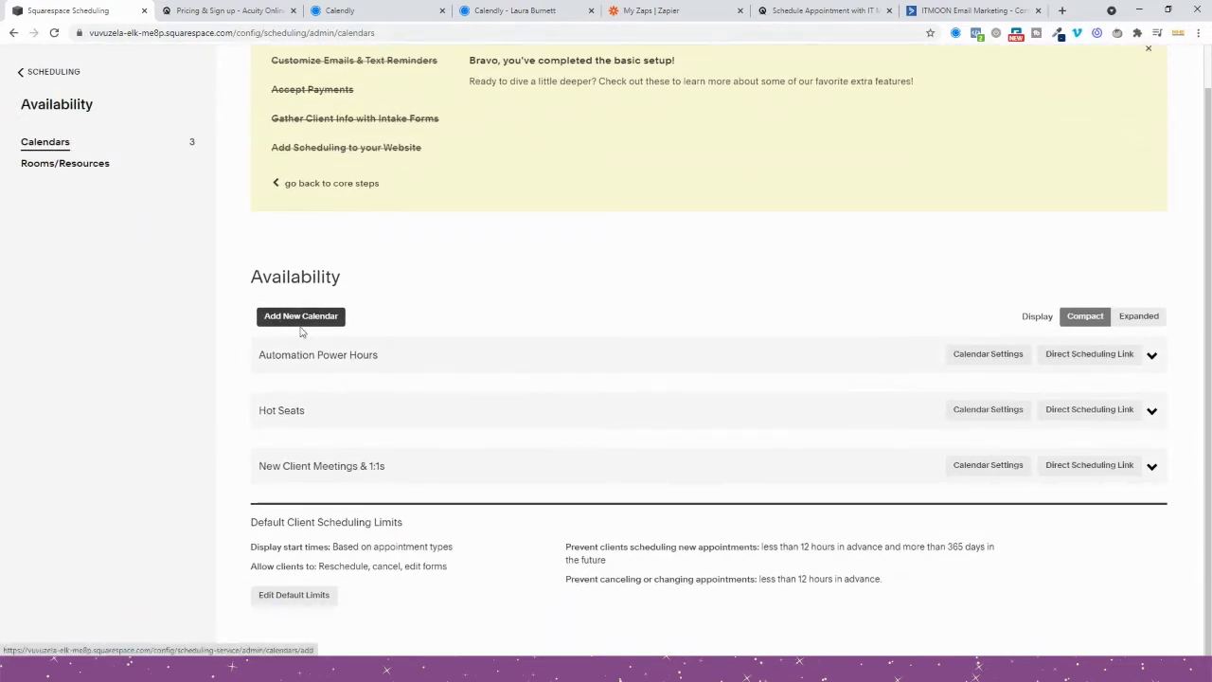
{"action": "left_click", "coordinate": [322, 356]}
{"action": "scroll", "coordinate": [295, 357], "scroll_direction": "down", "scroll_amount": 1}
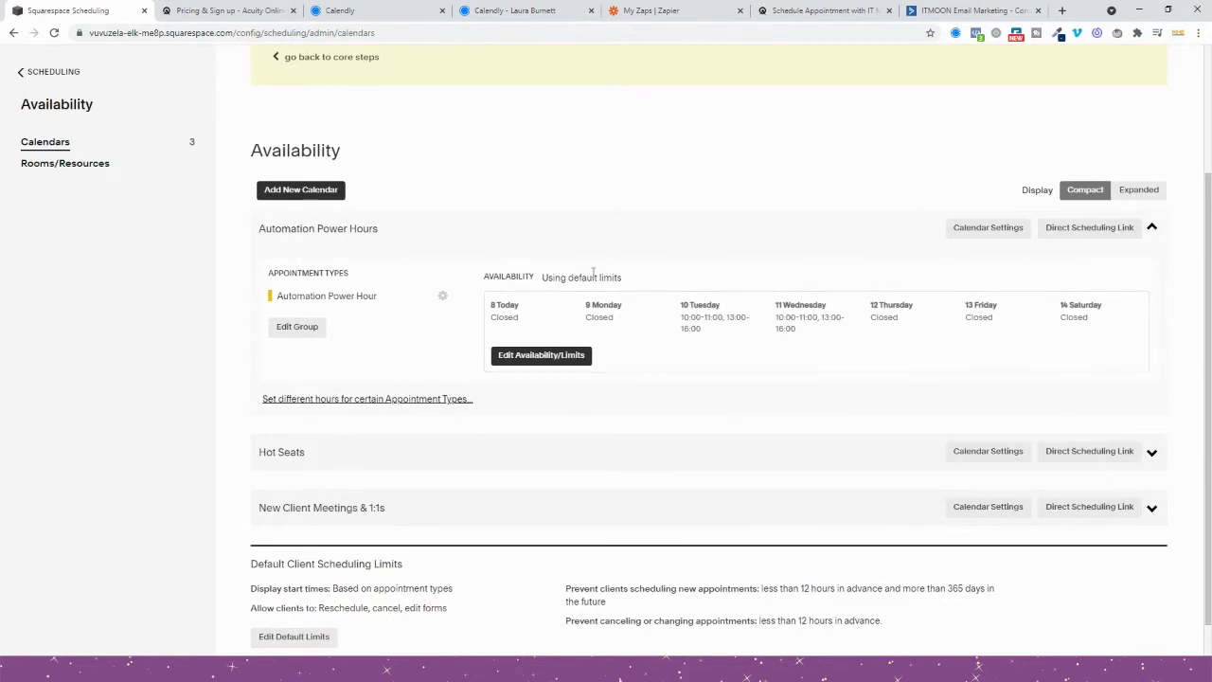
{"action": "left_click", "coordinate": [49, 72]}
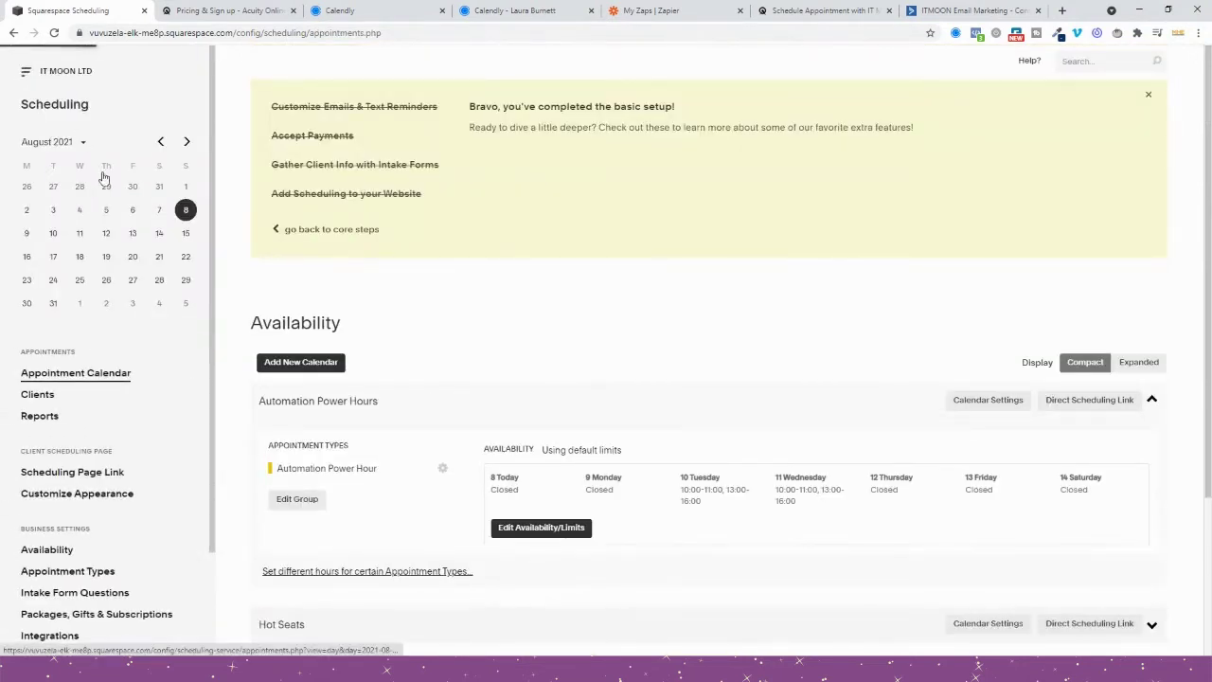
{"action": "scroll", "coordinate": [104, 178], "scroll_direction": "down", "scroll_amount": 1}
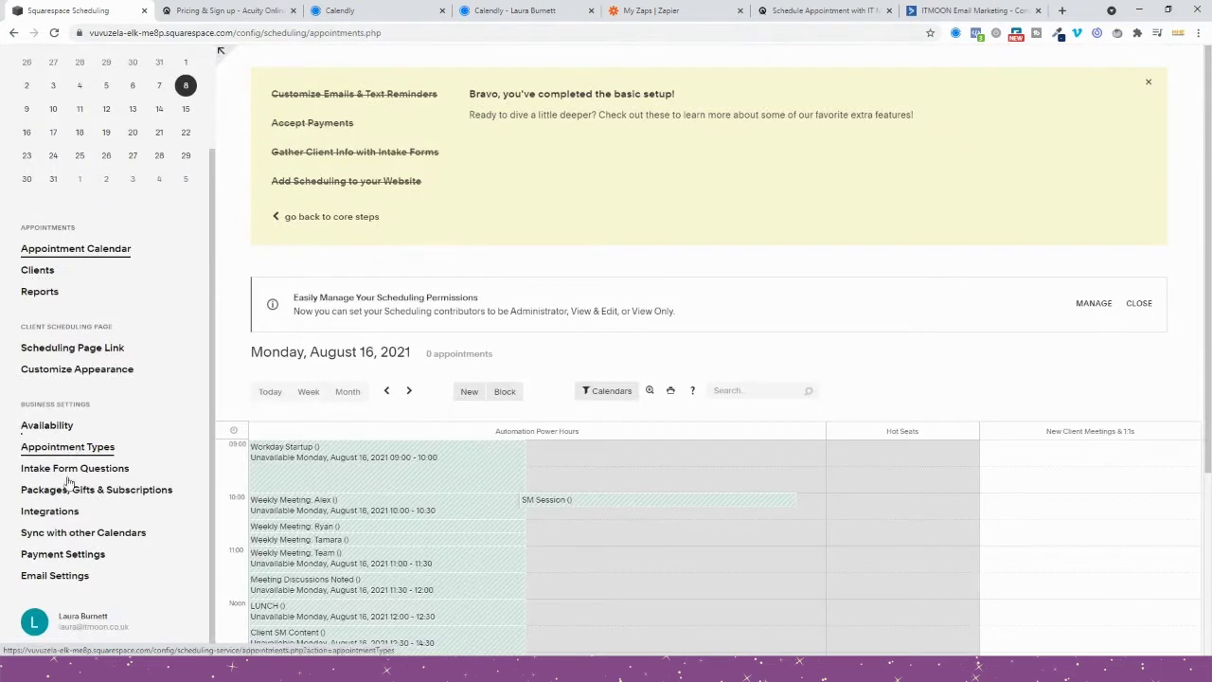
Step: Review Payment Settings: GBP currency, full payment kept for Automation Power Hour, Stripe connected
{"action": "left_click", "coordinate": [66, 559]}
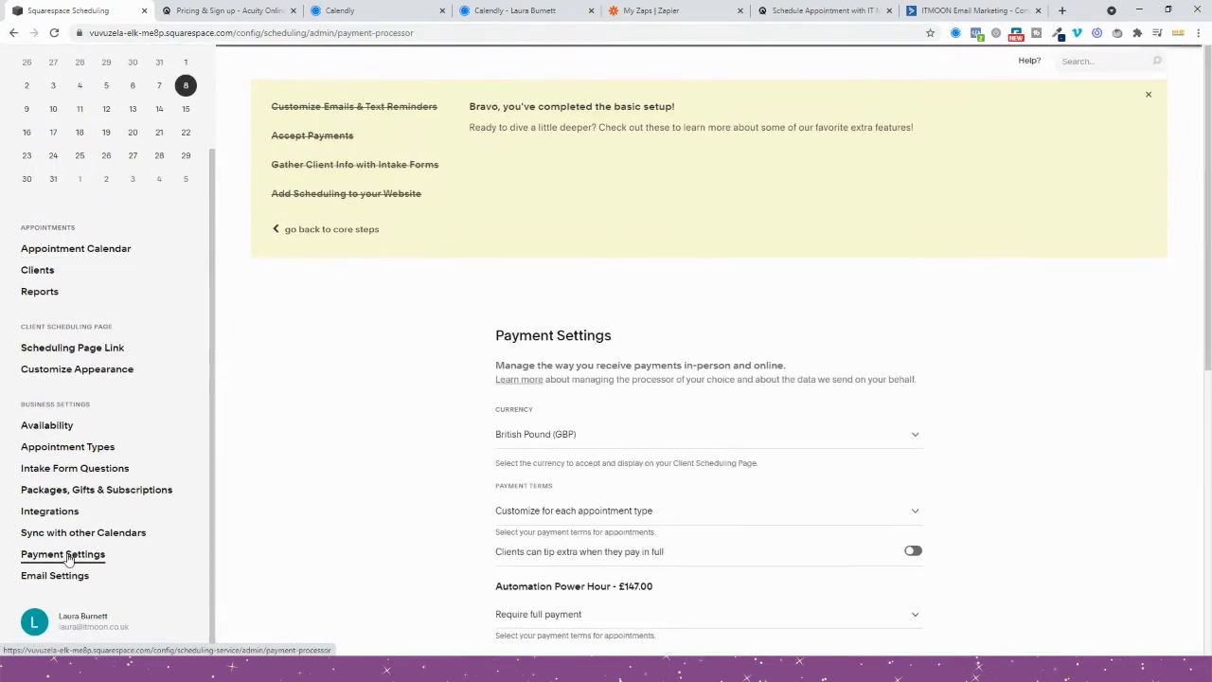
{"action": "scroll", "coordinate": [543, 402], "scroll_direction": "down", "scroll_amount": 2}
{"action": "scroll", "coordinate": [543, 403], "scroll_direction": "down", "scroll_amount": 1}
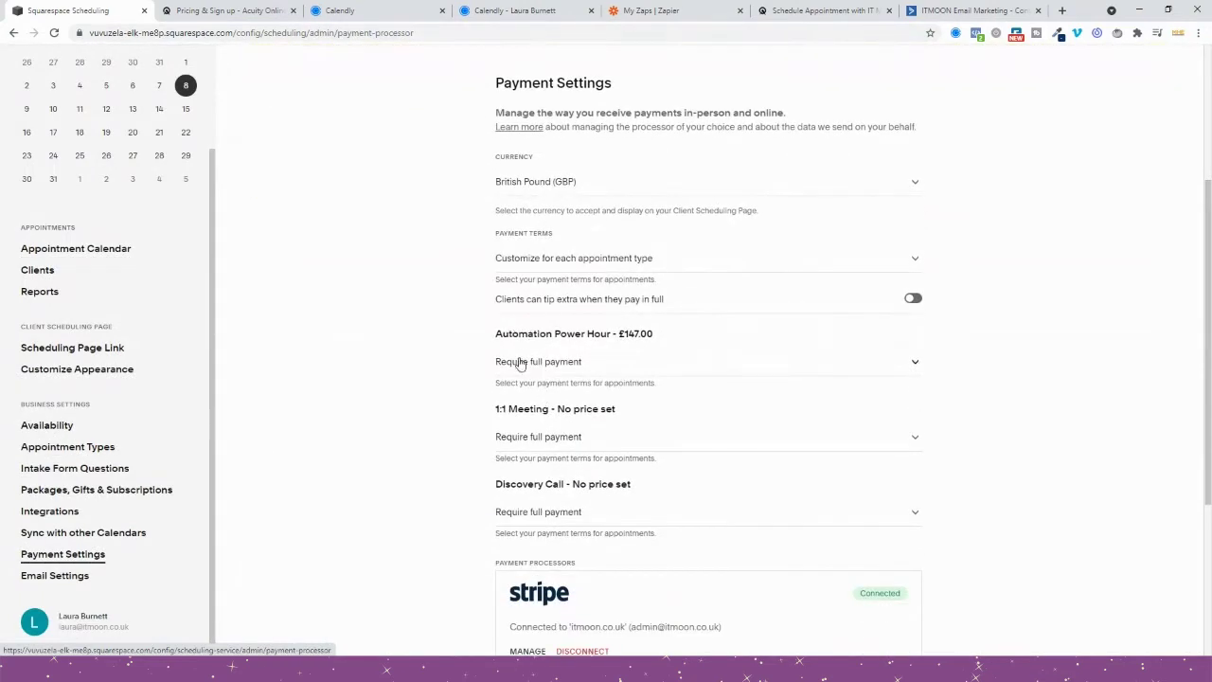
{"action": "left_click", "coordinate": [543, 365]}
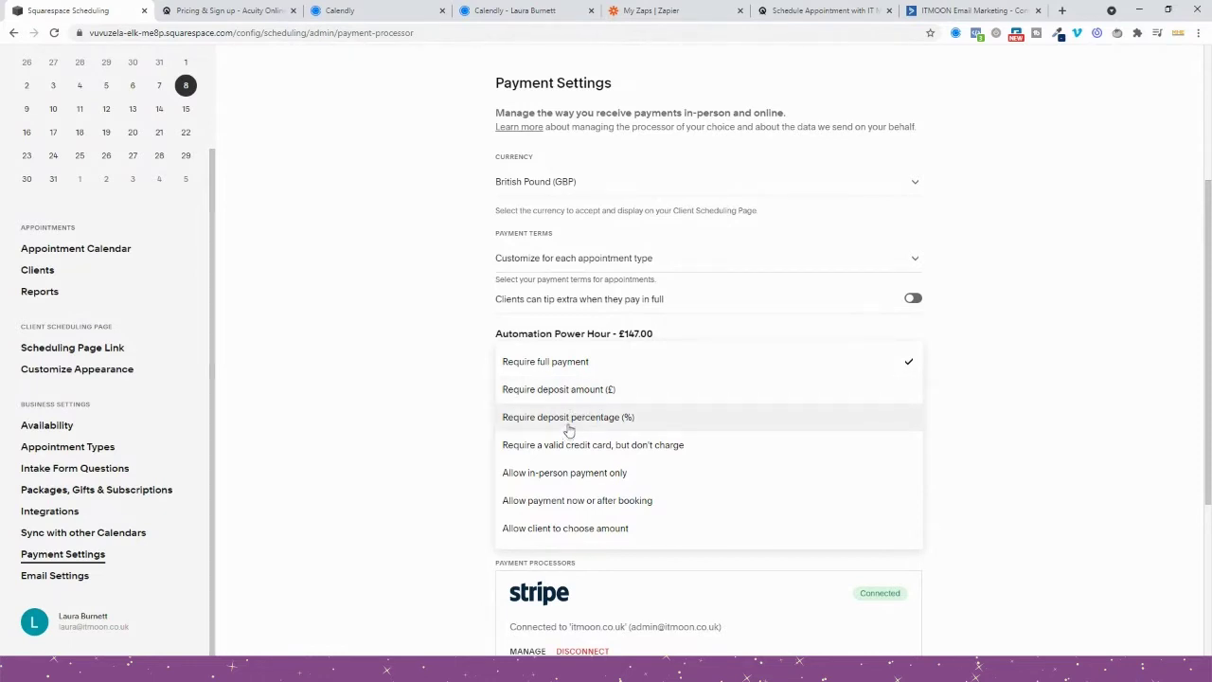
{"action": "left_click", "coordinate": [429, 403]}
{"action": "scroll", "coordinate": [429, 403], "scroll_direction": "down", "scroll_amount": 2}
{"action": "scroll", "coordinate": [429, 403], "scroll_direction": "down", "scroll_amount": 1}
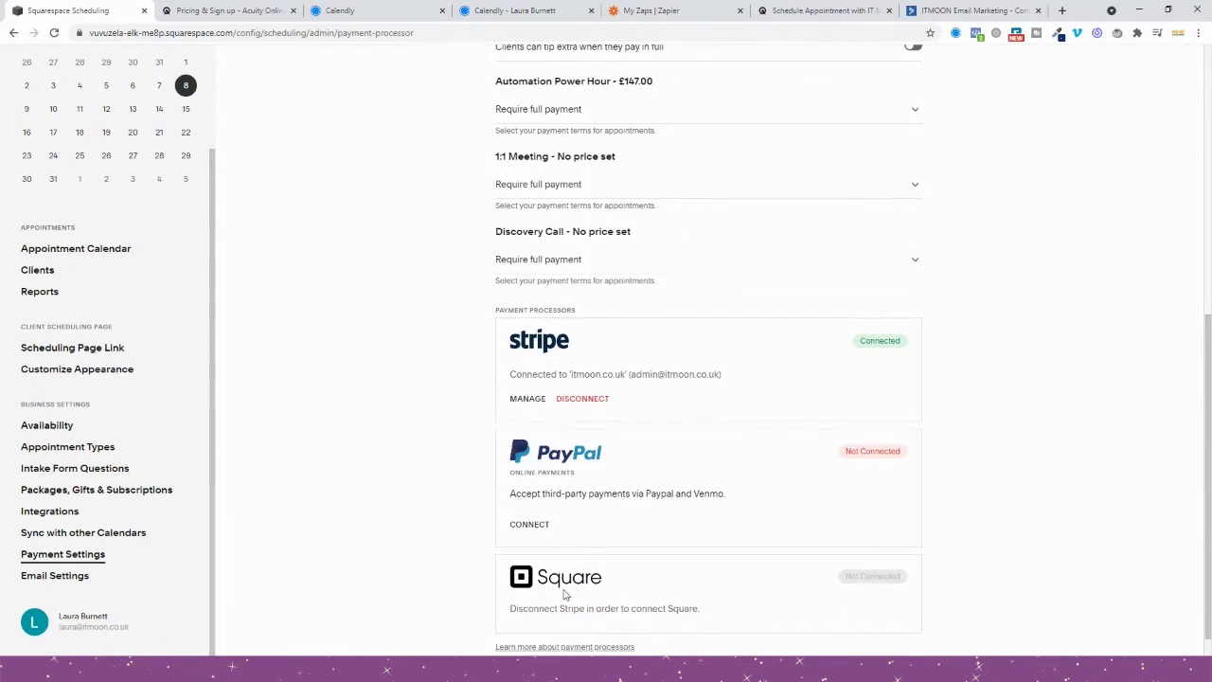
{"action": "scroll", "coordinate": [294, 282], "scroll_direction": "up", "scroll_amount": 1}
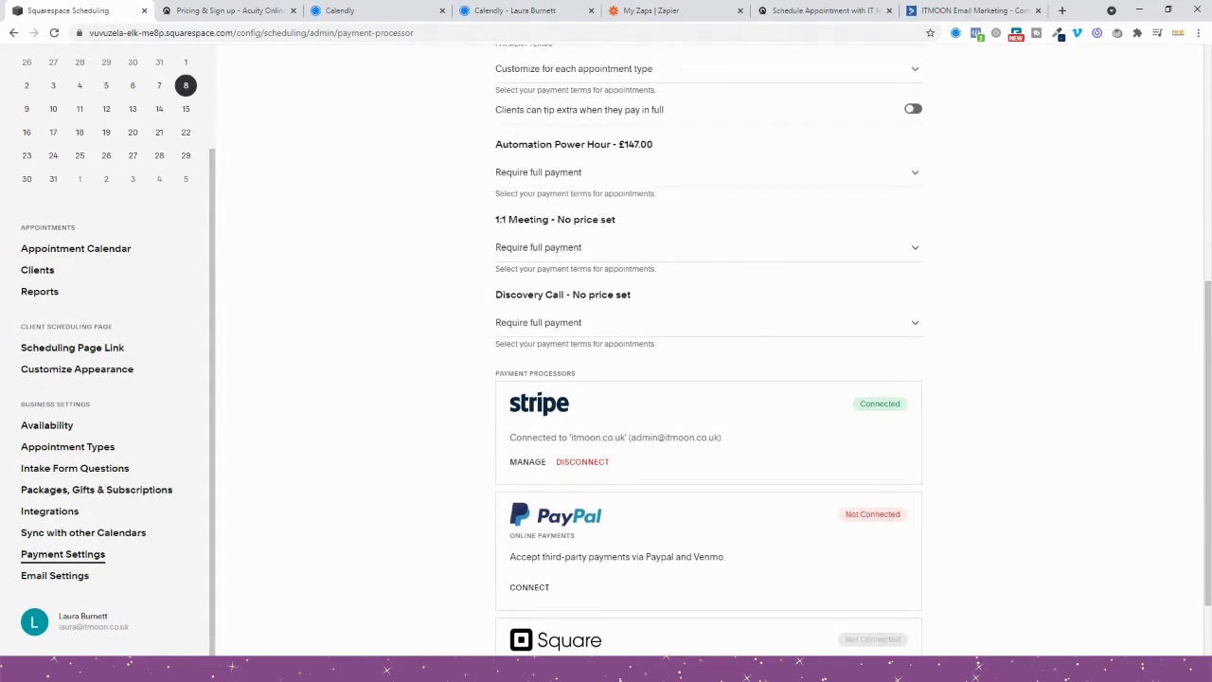
Step: Read through the Initial Confirmation email template, then go to the Integrations page
{"action": "left_click", "coordinate": [66, 575]}
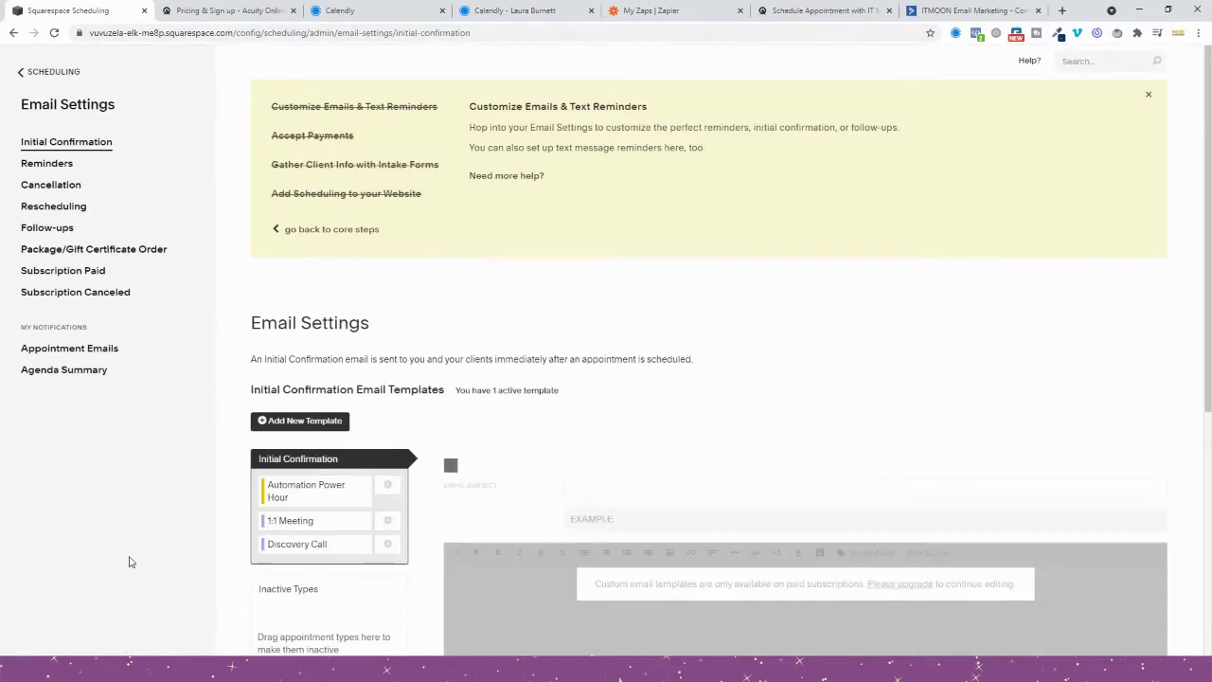
{"action": "scroll", "coordinate": [446, 446], "scroll_direction": "down", "scroll_amount": 1}
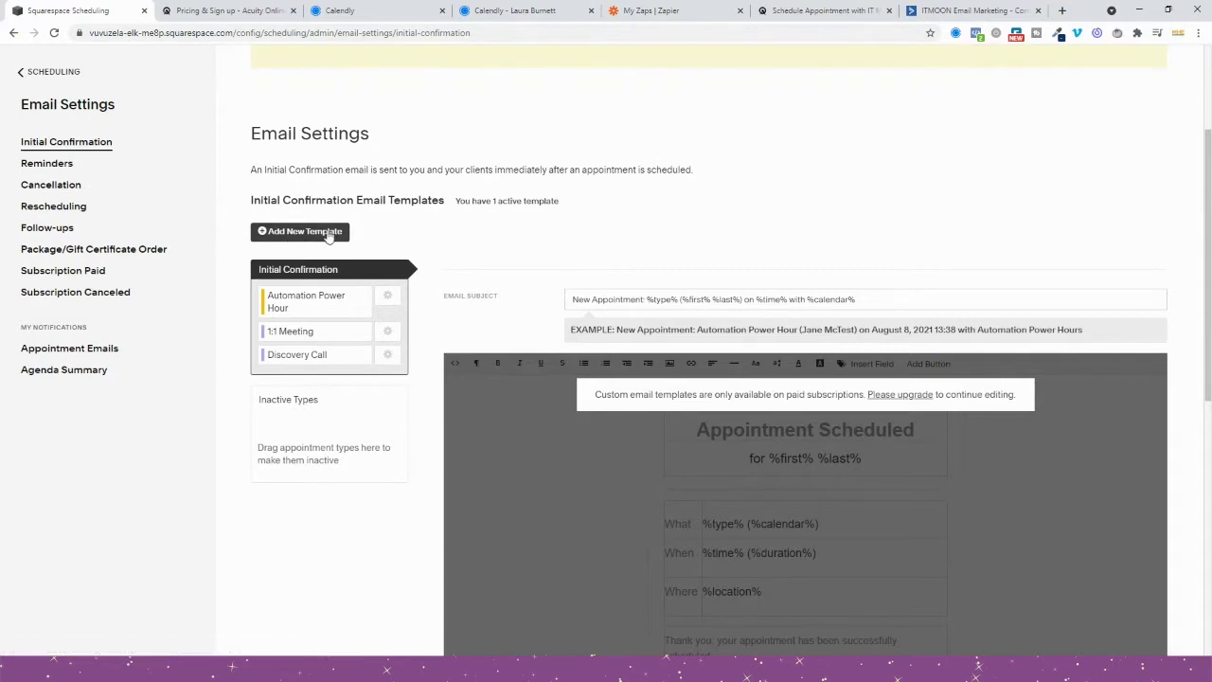
{"action": "left_click", "coordinate": [38, 75]}
{"action": "scroll", "coordinate": [103, 410], "scroll_direction": "down", "scroll_amount": 3}
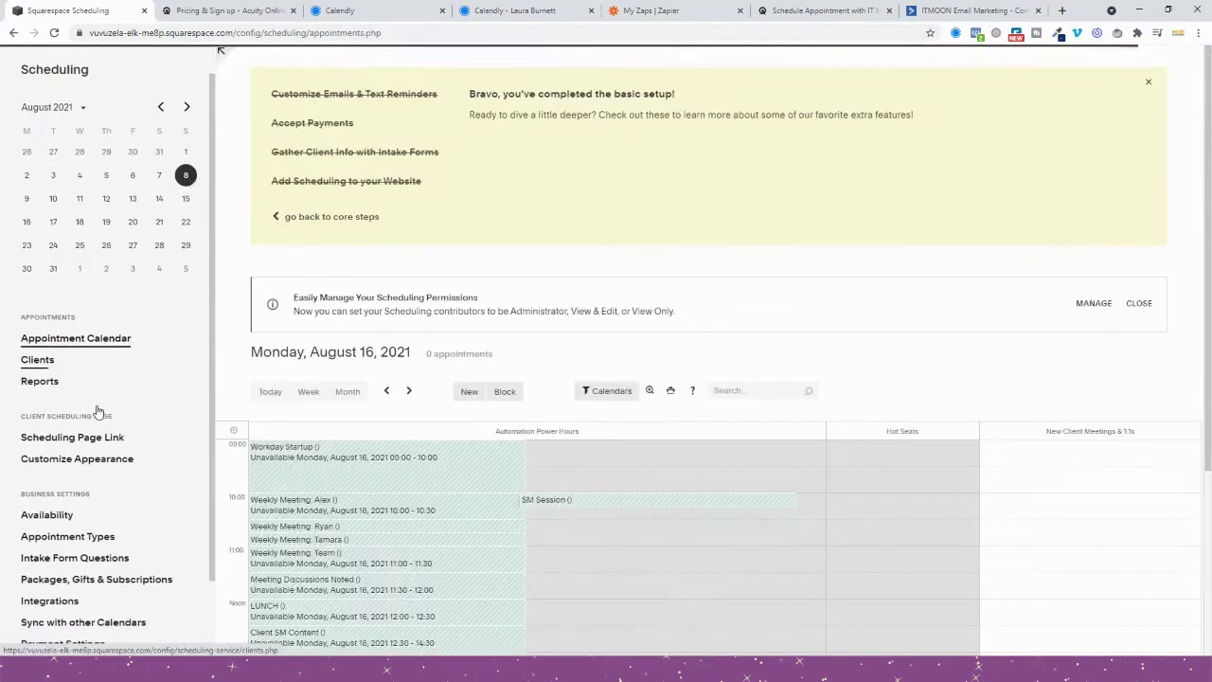
{"action": "left_click", "coordinate": [74, 515]}
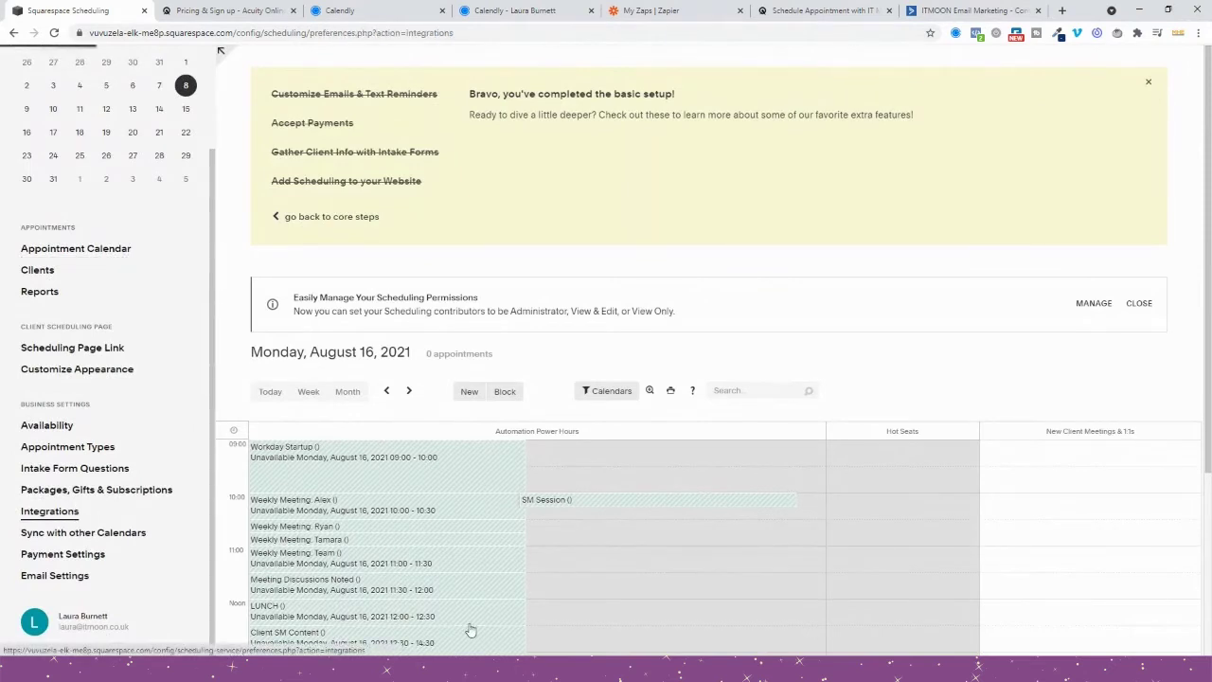
Step: Check which appointment types create Zoom meetings, closing the Zoom settings unchanged
{"action": "scroll", "coordinate": [541, 506], "scroll_direction": "down", "scroll_amount": 3}
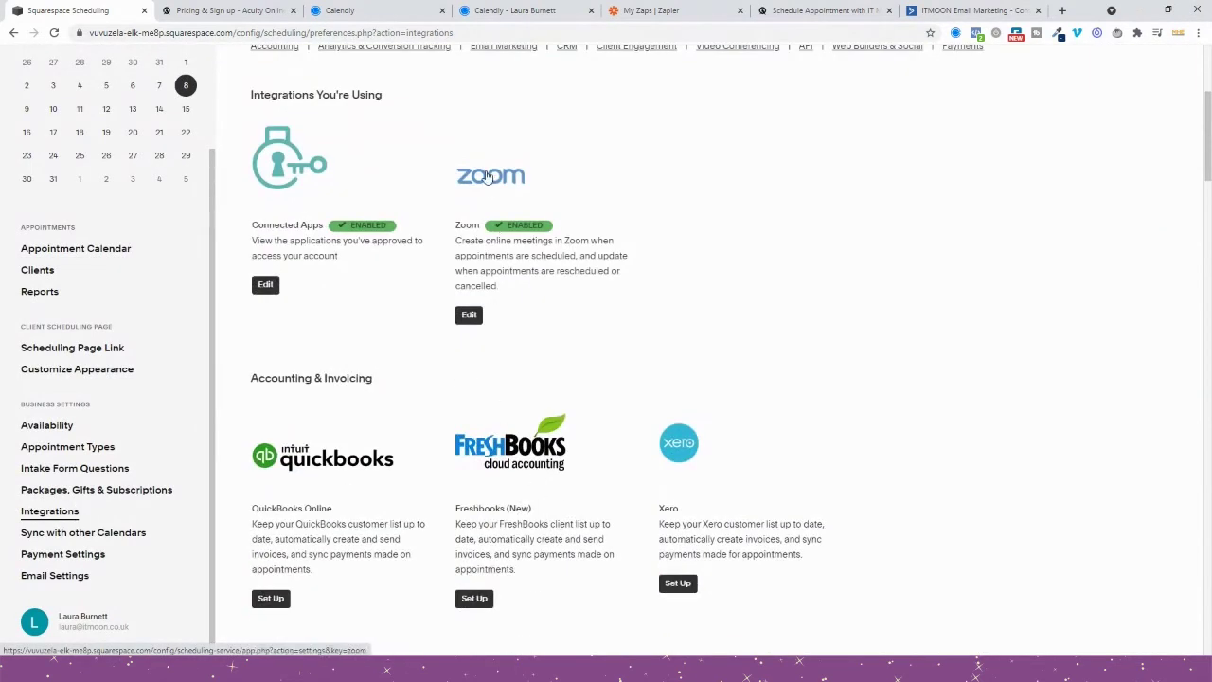
{"action": "left_click", "coordinate": [468, 316]}
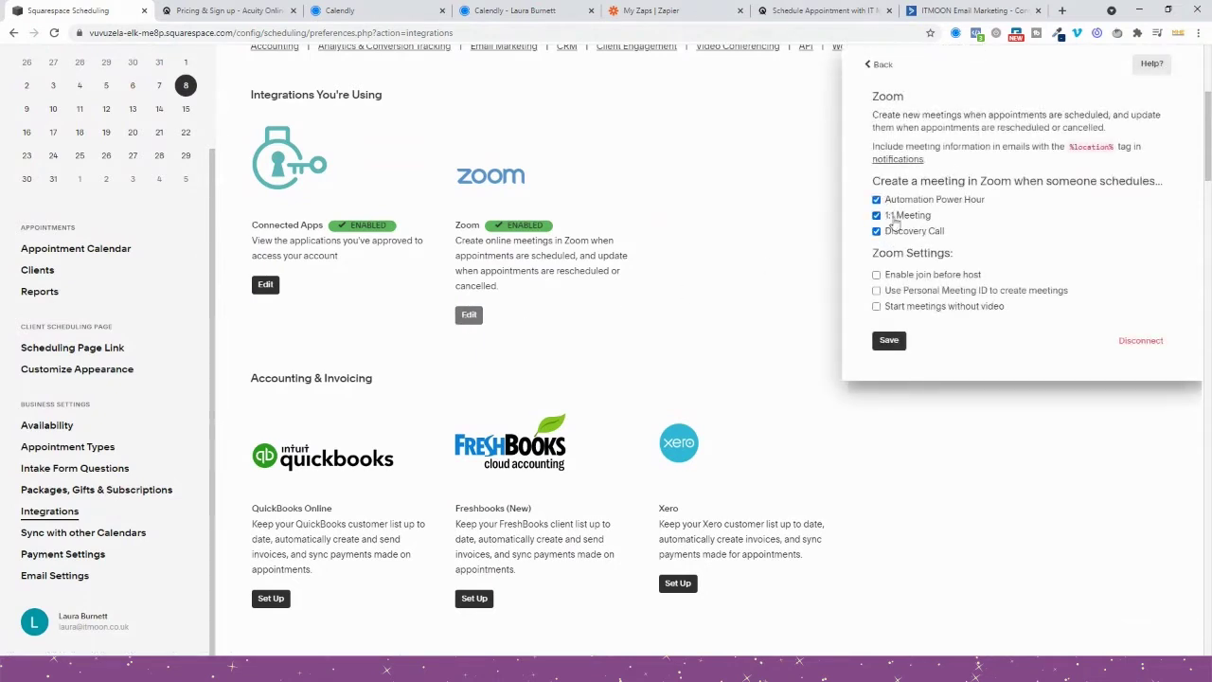
{"action": "left_click", "coordinate": [770, 208]}
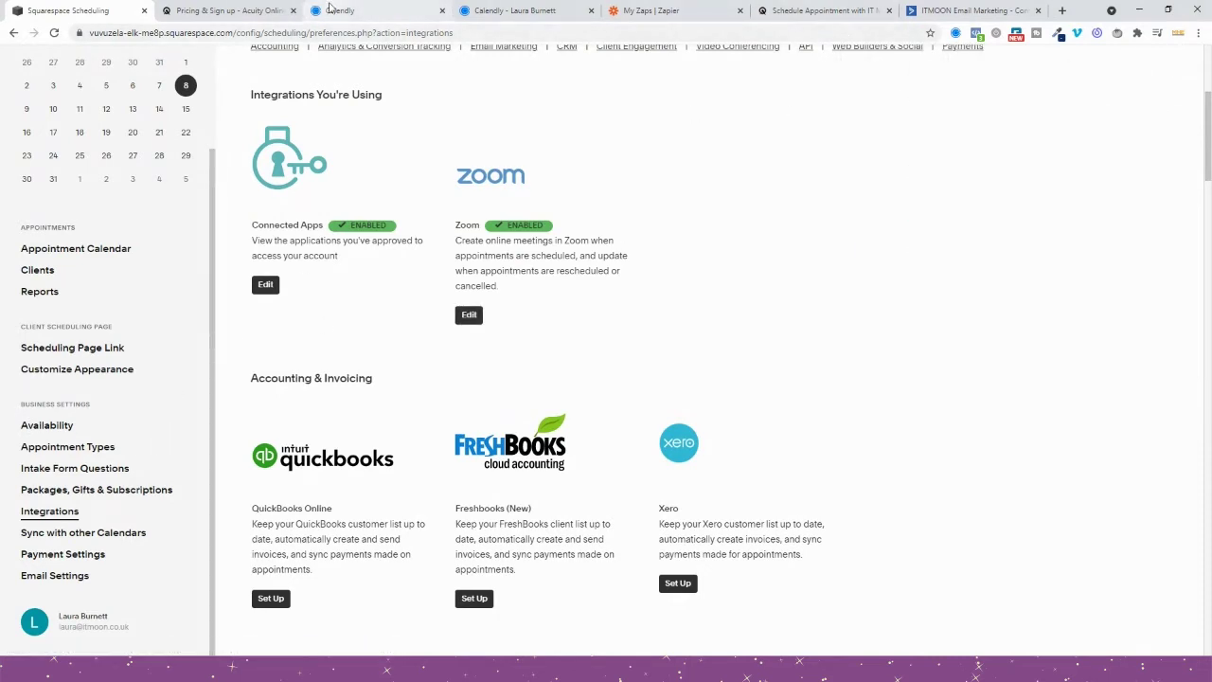
Step: Glance at the Calendly event page, then return to the Squarespace Scheduling integrations
{"action": "left_click", "coordinate": [331, 9]}
{"action": "scroll", "coordinate": [389, 341], "scroll_direction": "down", "scroll_amount": 3}
{"action": "scroll", "coordinate": [381, 398], "scroll_direction": "up", "scroll_amount": 2}
{"action": "scroll", "coordinate": [377, 417], "scroll_direction": "up", "scroll_amount": 1}
{"action": "left_click", "coordinate": [66, 10]}
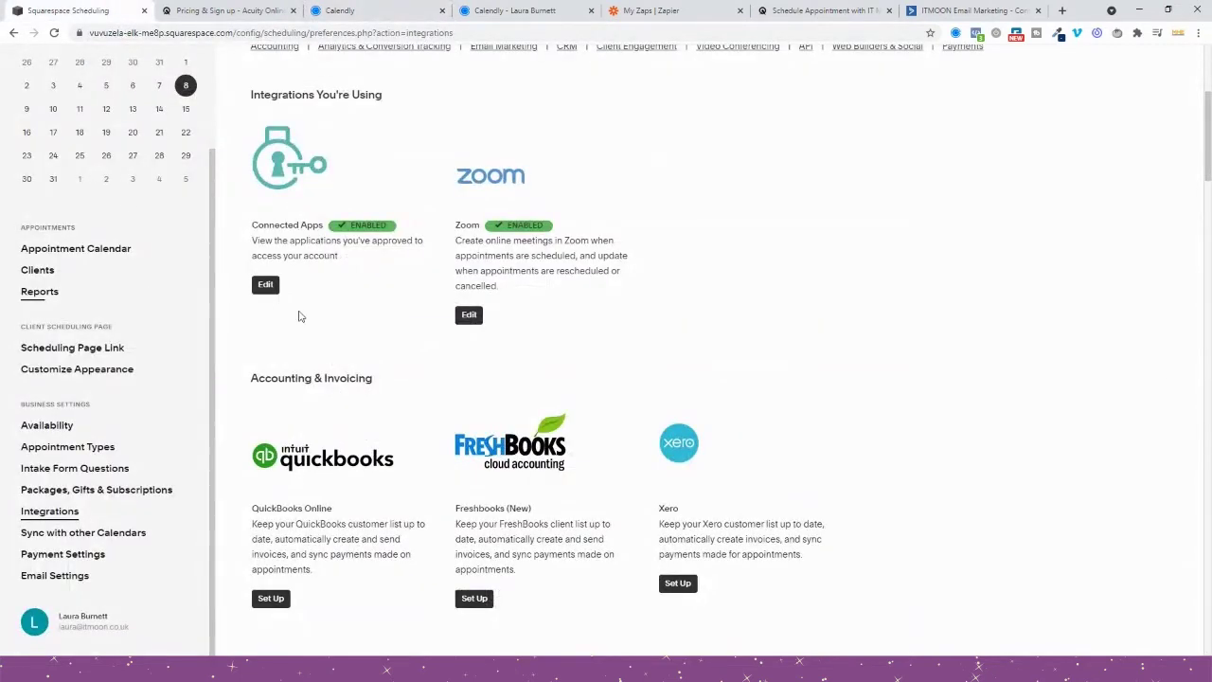
{"action": "scroll", "coordinate": [298, 316], "scroll_direction": "up", "scroll_amount": 3}
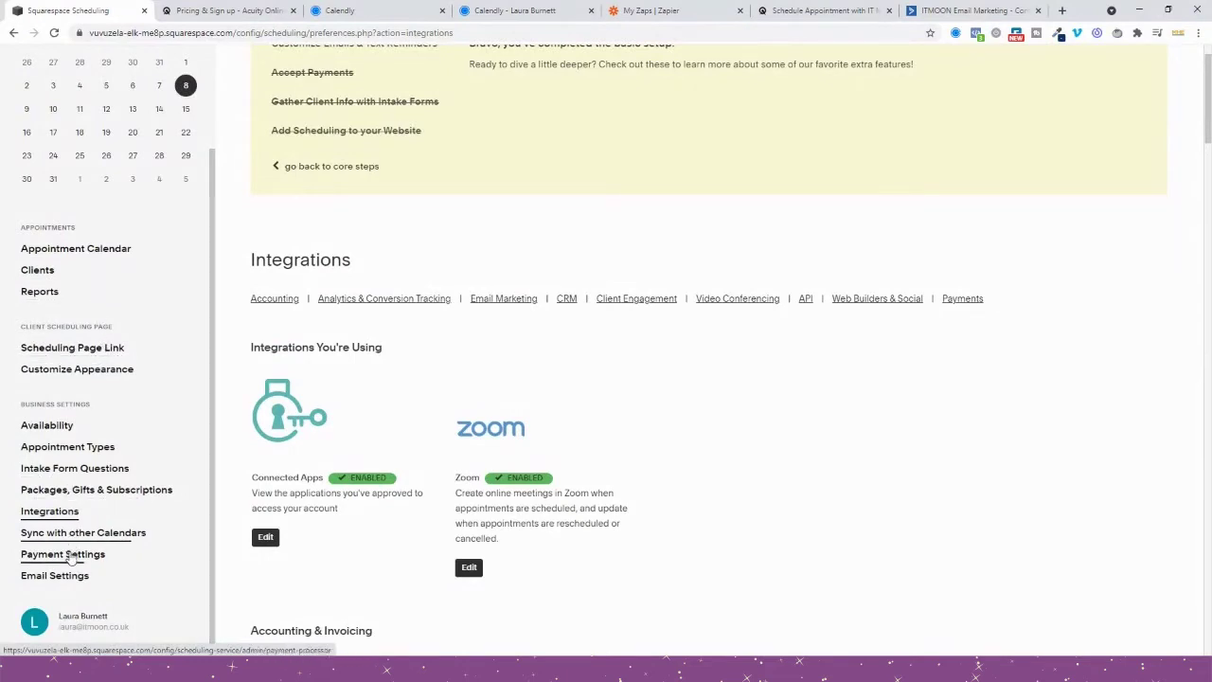
{"action": "scroll", "coordinate": [74, 554], "scroll_direction": "up", "scroll_amount": 2}
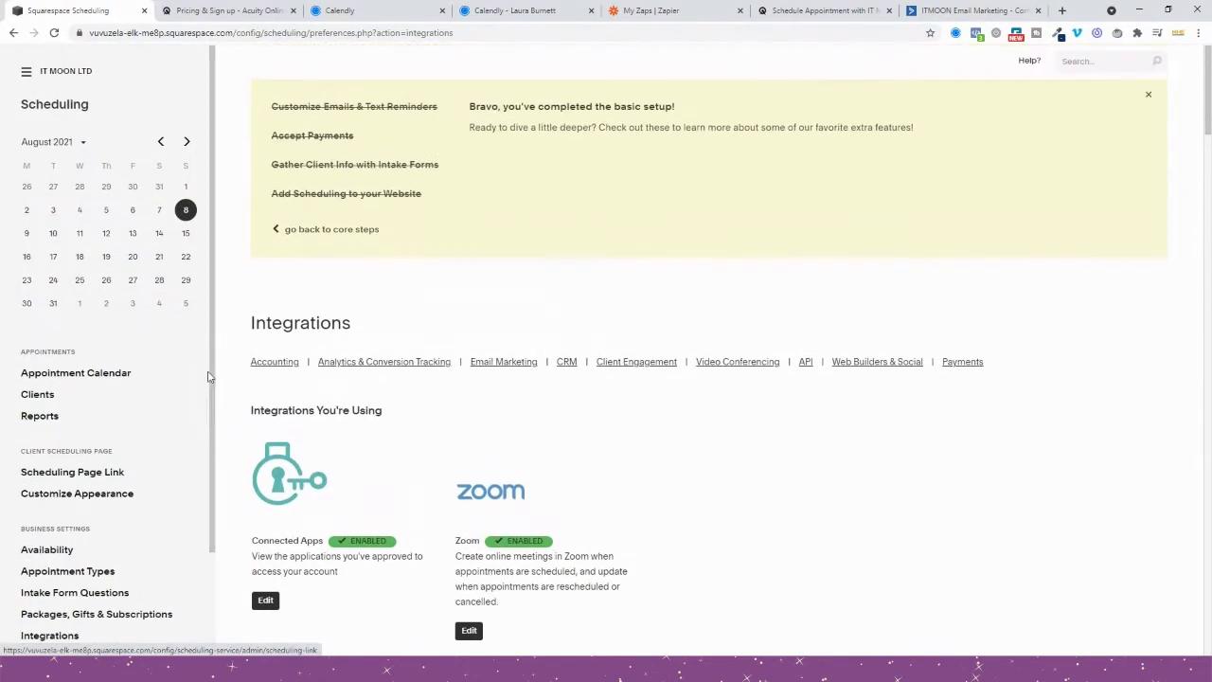
{"action": "scroll", "coordinate": [148, 411], "scroll_direction": "down", "scroll_amount": 3}
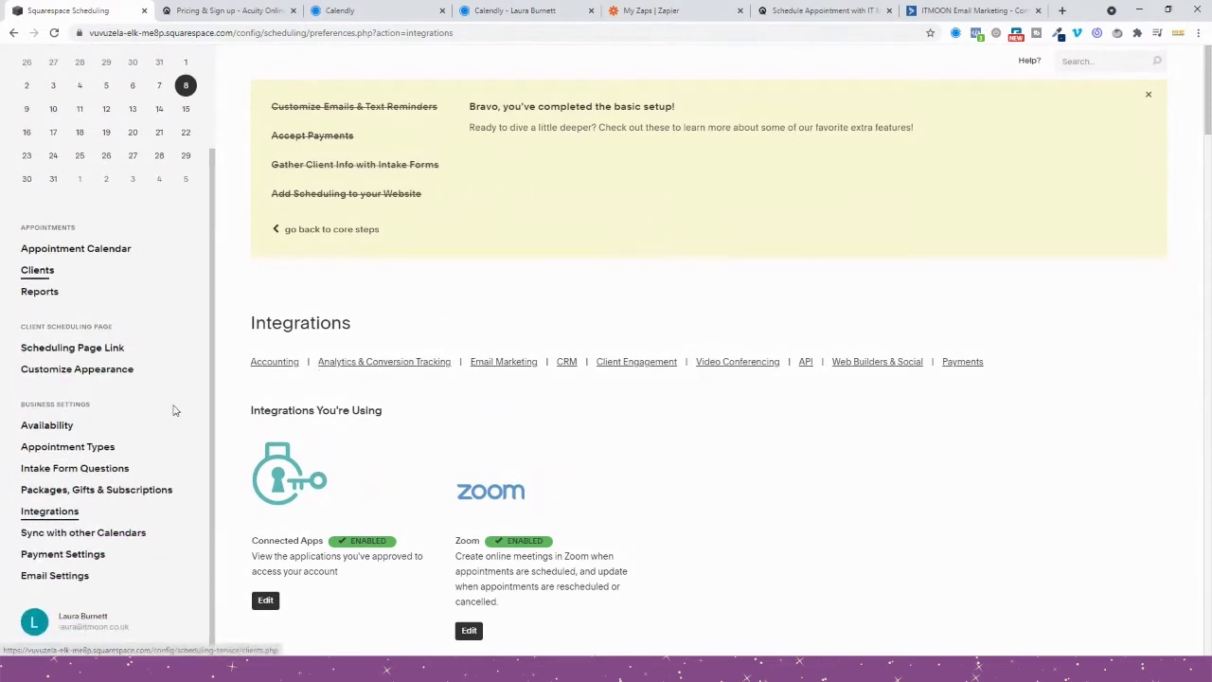
Step: Copy the general scheduling page link from the Client Scheduler settings
{"action": "left_click", "coordinate": [88, 350]}
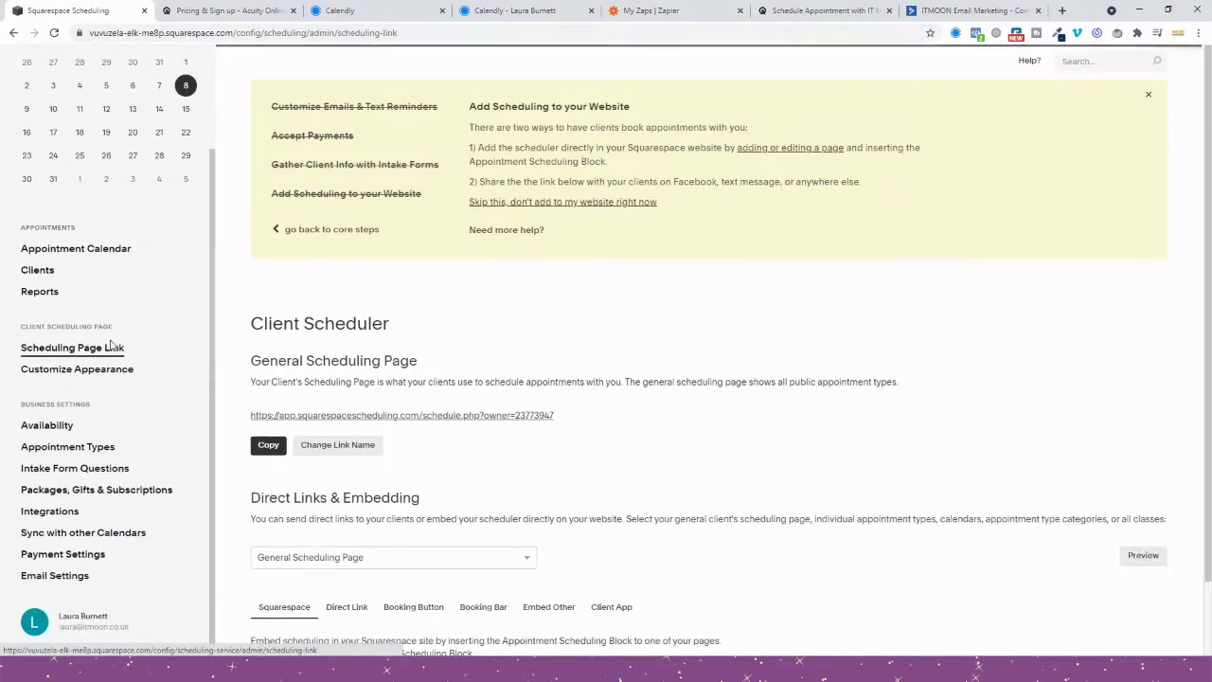
{"action": "left_click", "coordinate": [266, 382]}
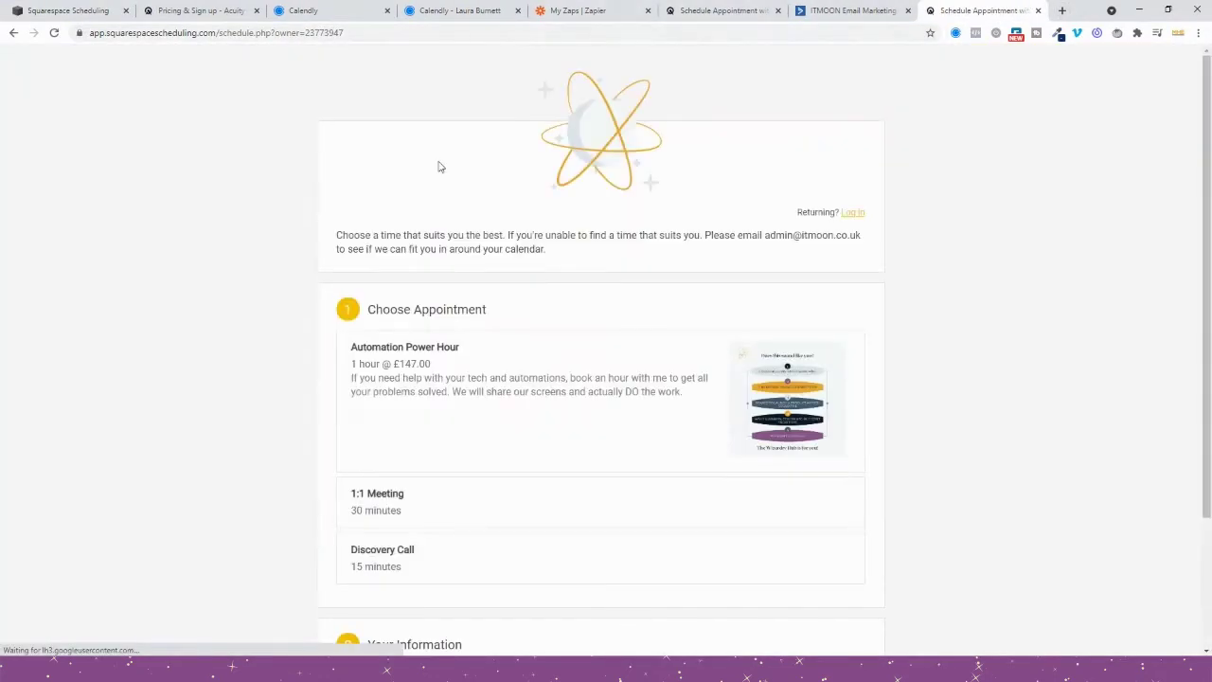
{"action": "scroll", "coordinate": [443, 262], "scroll_direction": "down", "scroll_amount": 2}
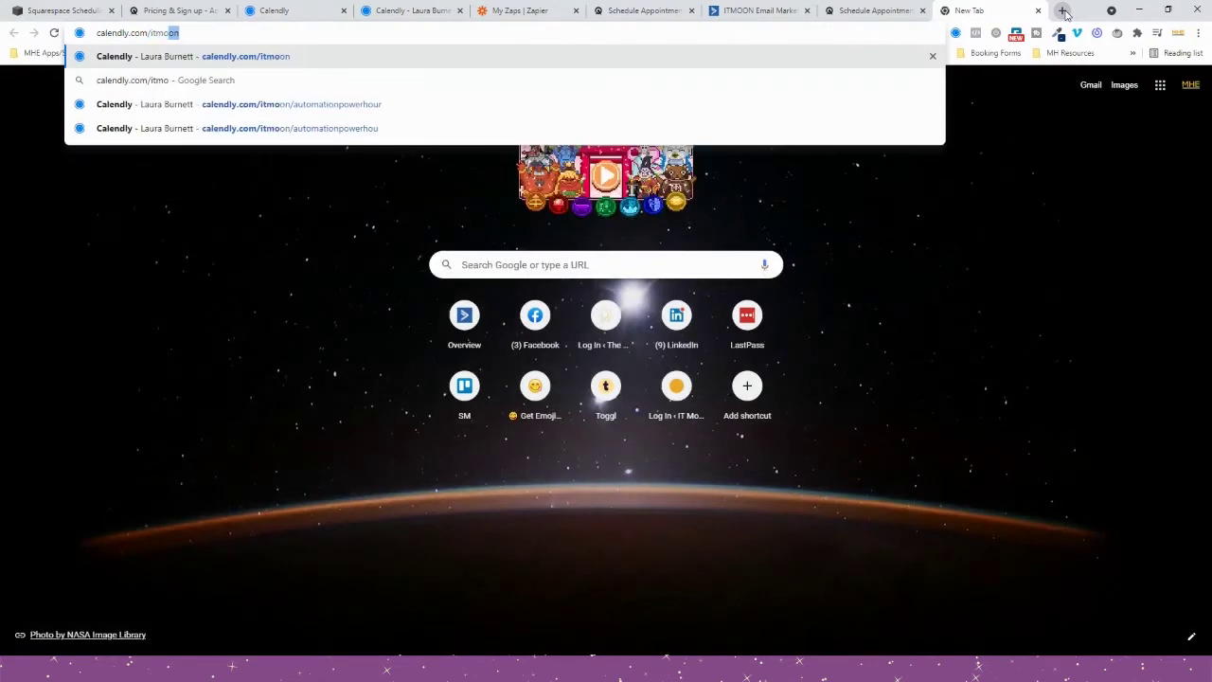
Step: Load calendly.com/itmoon and open the Automation Power Hour booking page for August 2021
{"action": "key", "text": "Return"}
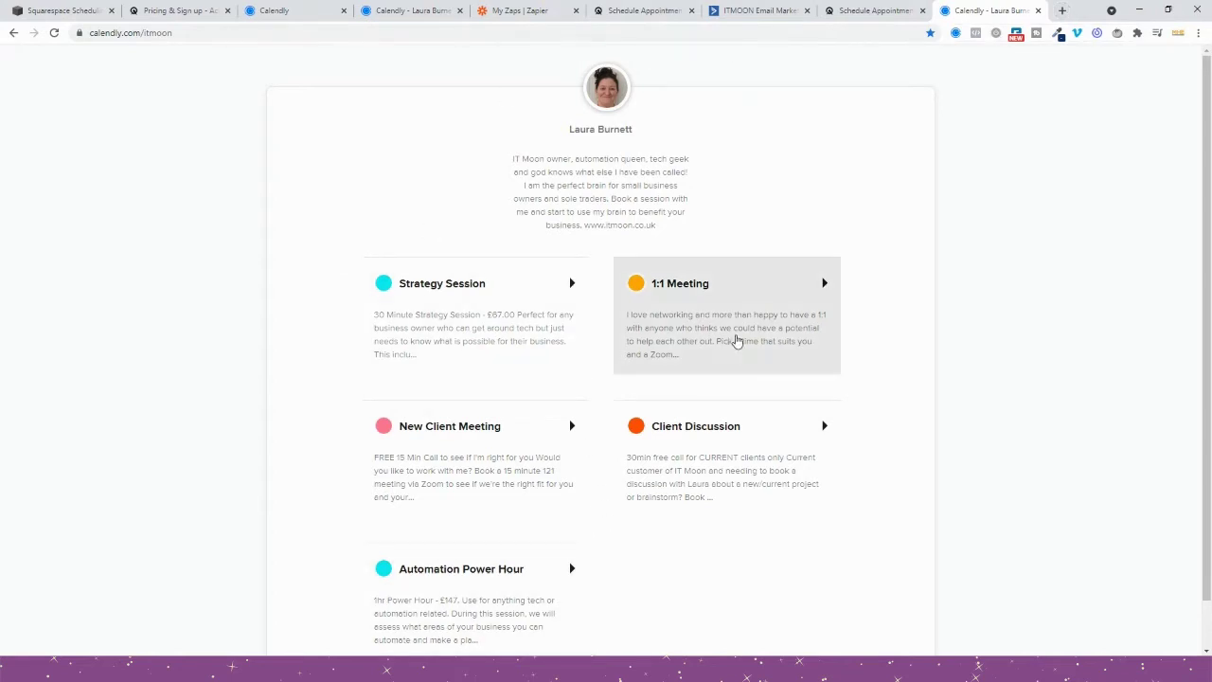
{"action": "scroll", "coordinate": [511, 474], "scroll_direction": "down", "scroll_amount": 1}
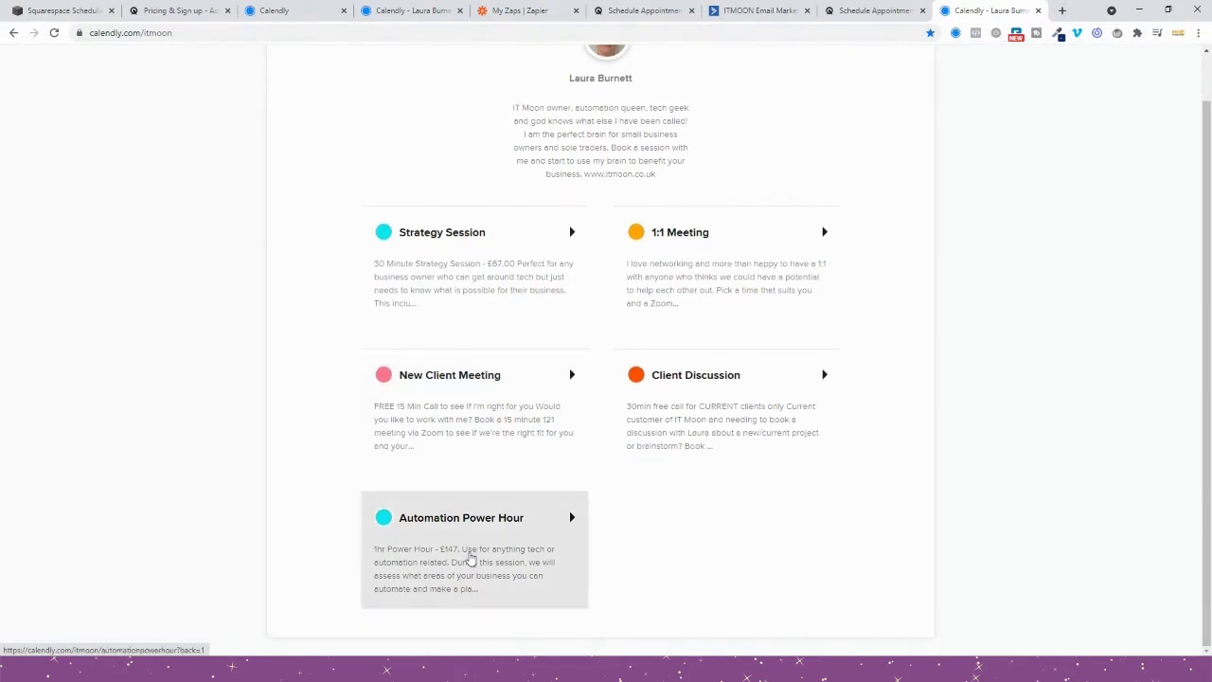
{"action": "left_click", "coordinate": [470, 560]}
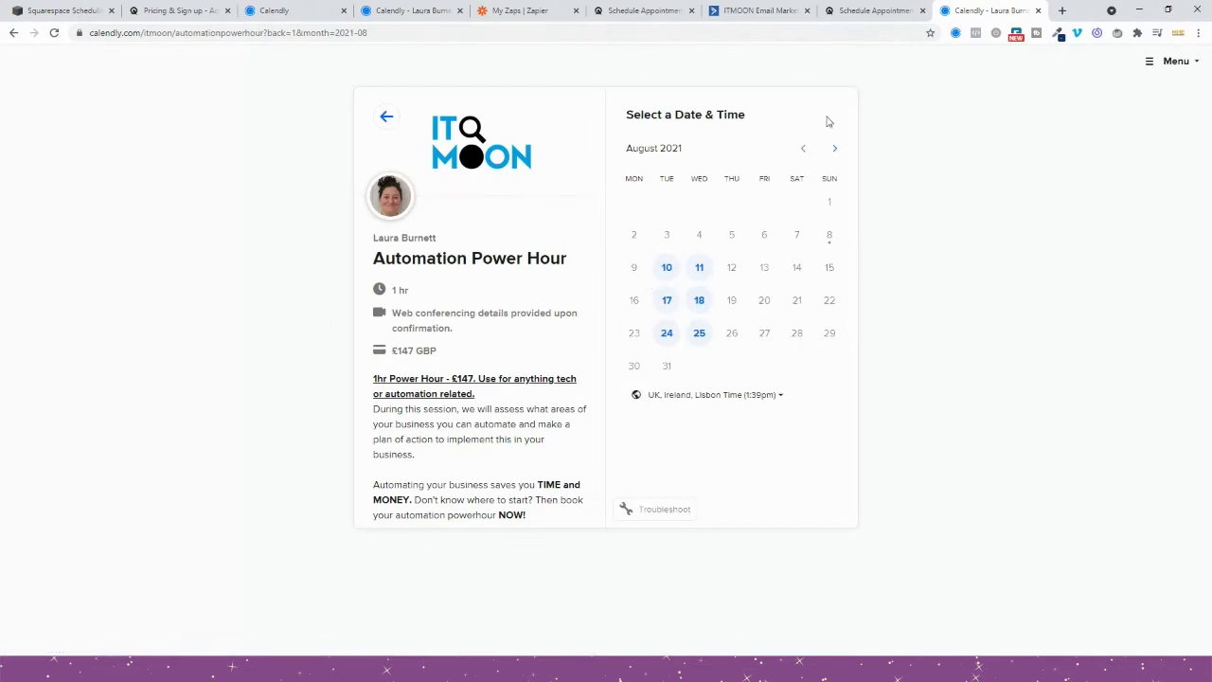
Step: On the Squarespace booking page, choose Automation Power Hour with the Automation Power Hours calendar
{"action": "left_click", "coordinate": [852, 10]}
{"action": "left_click", "coordinate": [433, 238]}
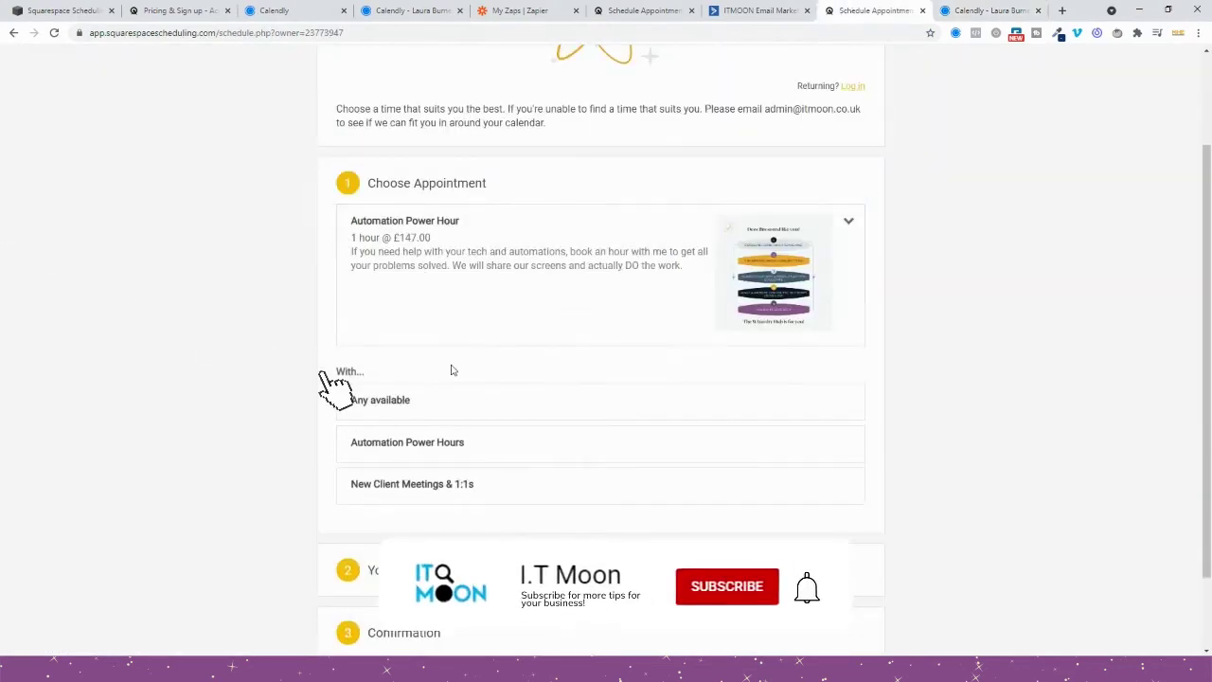
{"action": "scroll", "coordinate": [450, 274], "scroll_direction": "down", "scroll_amount": 1}
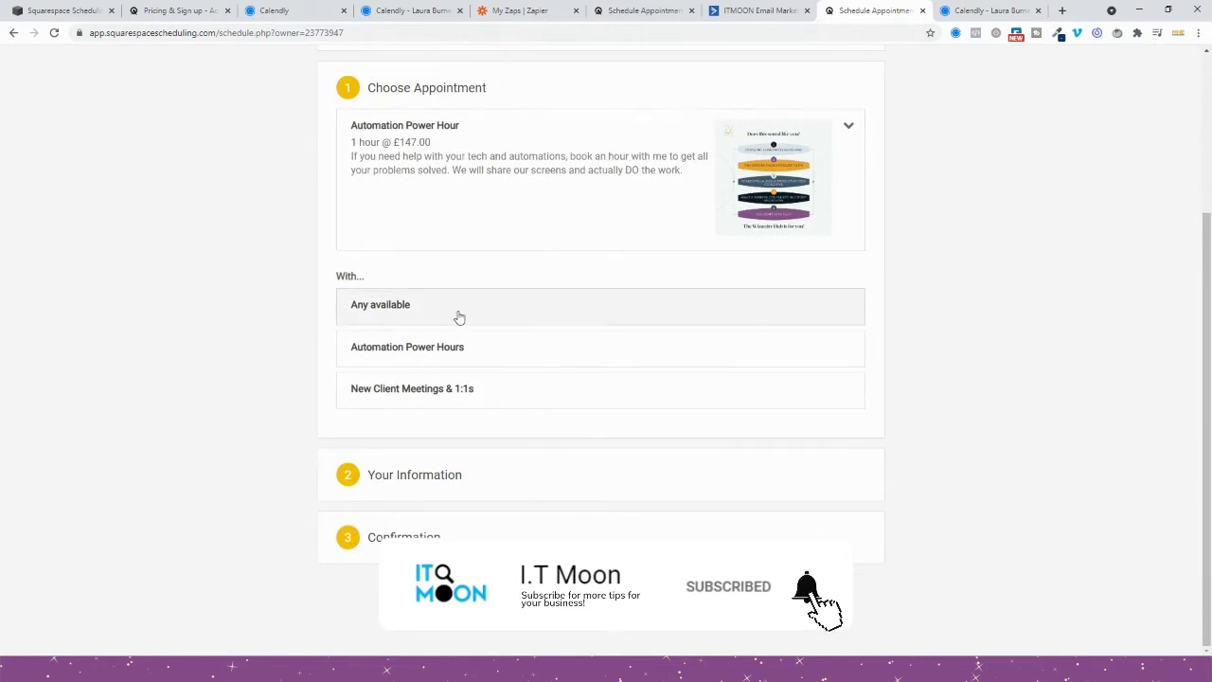
{"action": "left_click", "coordinate": [455, 346]}
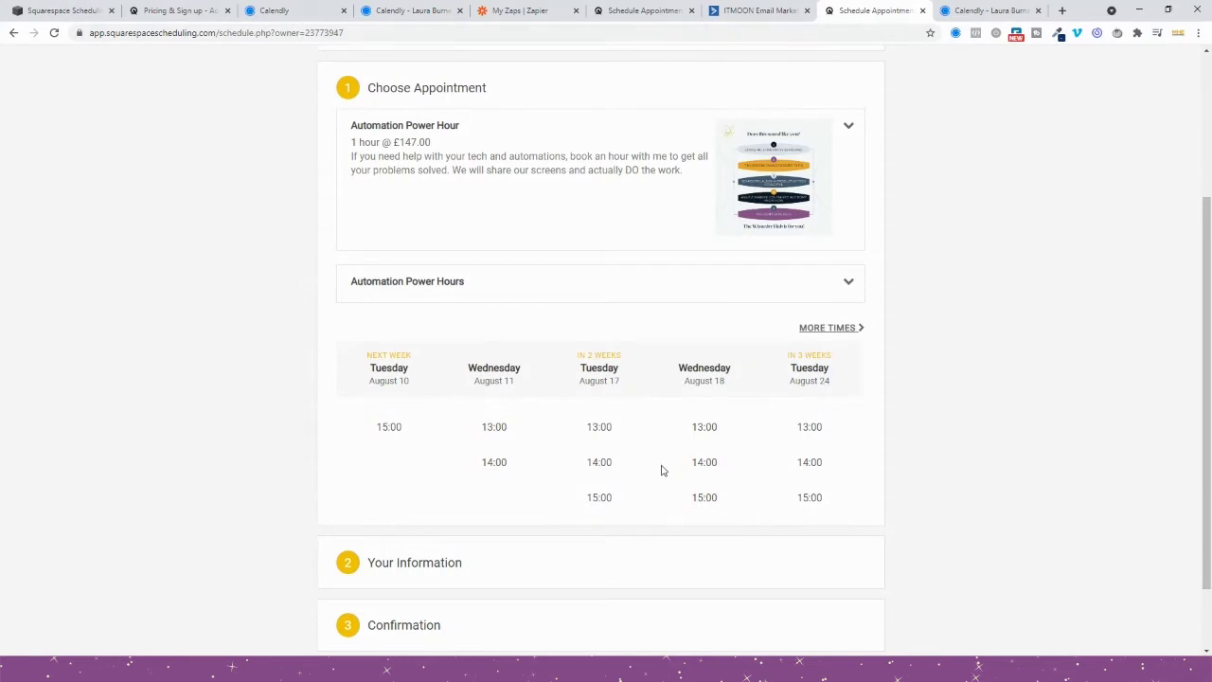
{"action": "scroll", "coordinate": [629, 471], "scroll_direction": "down", "scroll_amount": 1}
Step: After comparing with Calendly, select Wednesday August 11 at 14:00 to reach the information form
{"action": "key", "text": "ctrl+Tab"}
{"action": "left_click", "coordinate": [912, 8]}
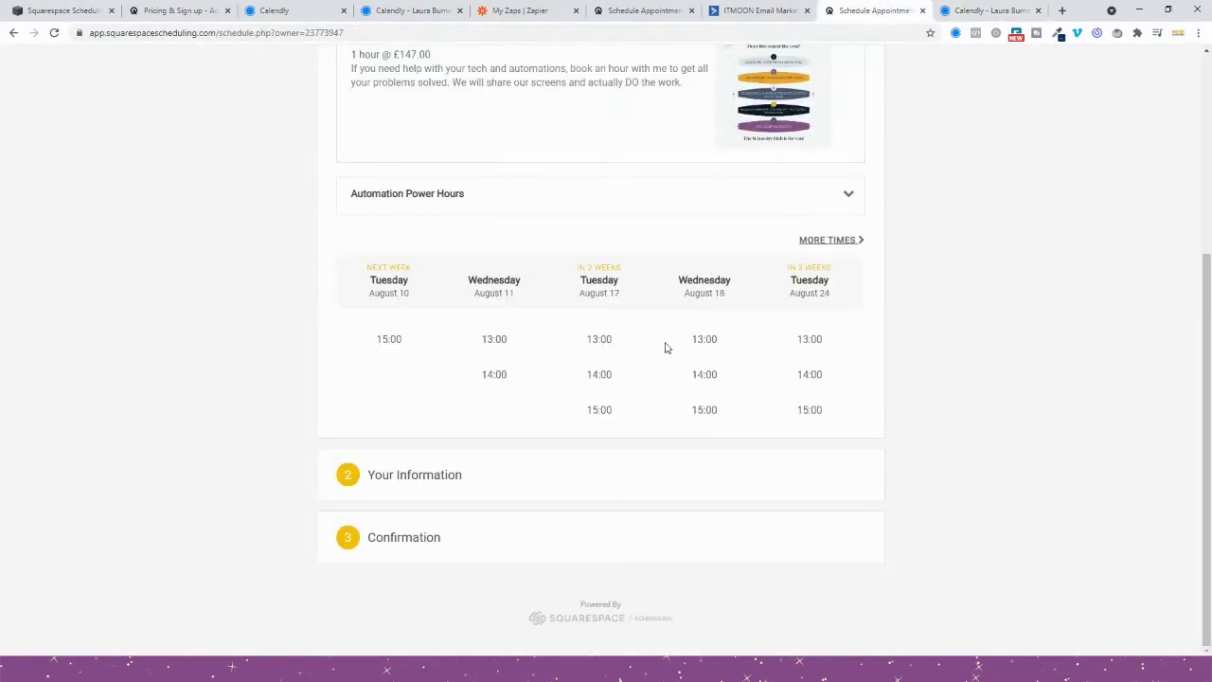
{"action": "left_click", "coordinate": [494, 377]}
{"action": "left_click", "coordinate": [523, 407]}
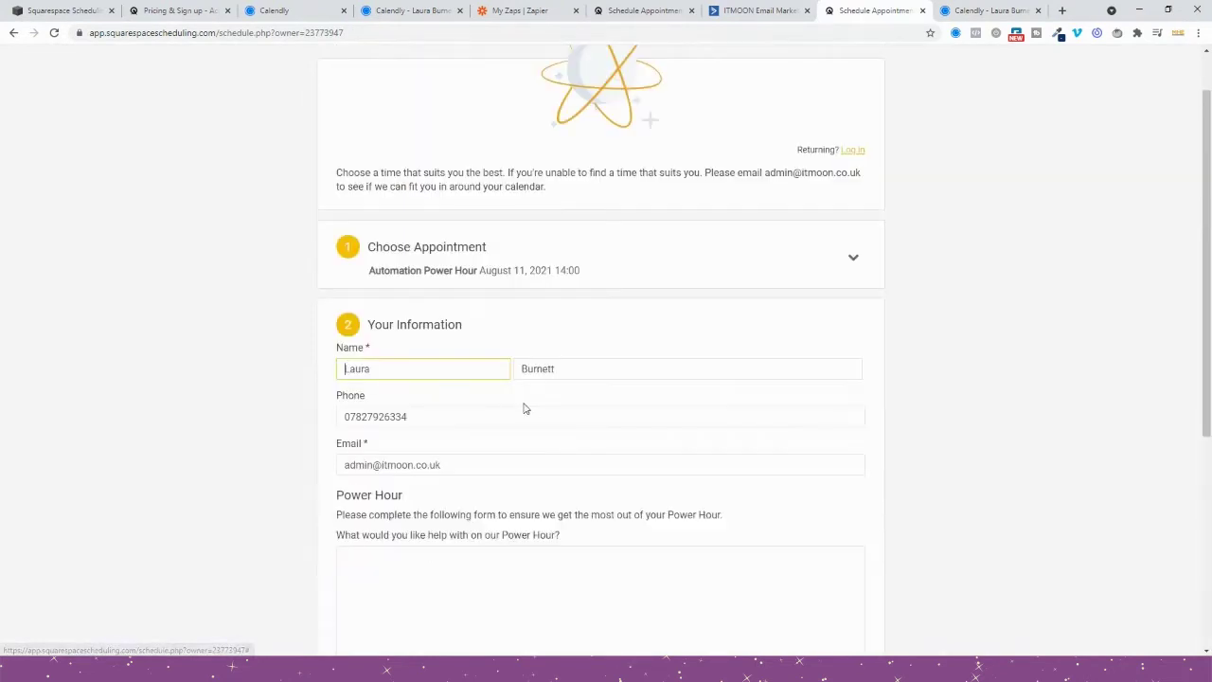
{"action": "scroll", "coordinate": [423, 366], "scroll_direction": "down", "scroll_amount": 4}
{"action": "scroll", "coordinate": [422, 366], "scroll_direction": "up", "scroll_amount": 1}
Step: In Calendly, pick Tuesday August 10 at 3:00pm to open its details form, then compare
{"action": "left_click", "coordinate": [988, 10]}
{"action": "left_click", "coordinate": [666, 266]}
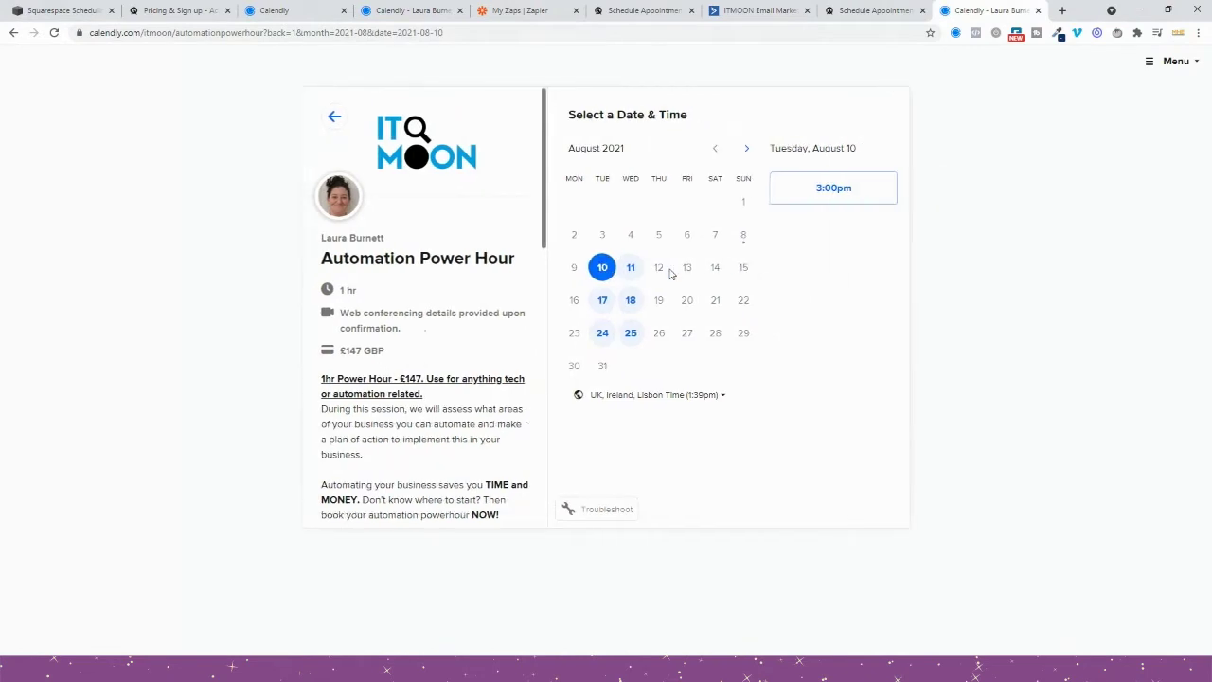
{"action": "left_click", "coordinate": [817, 188]}
{"action": "left_click", "coordinate": [887, 187]}
{"action": "scroll", "coordinate": [609, 193], "scroll_direction": "down", "scroll_amount": 1}
{"action": "scroll", "coordinate": [609, 192], "scroll_direction": "down", "scroll_amount": 2}
{"action": "left_click", "coordinate": [879, 15]}
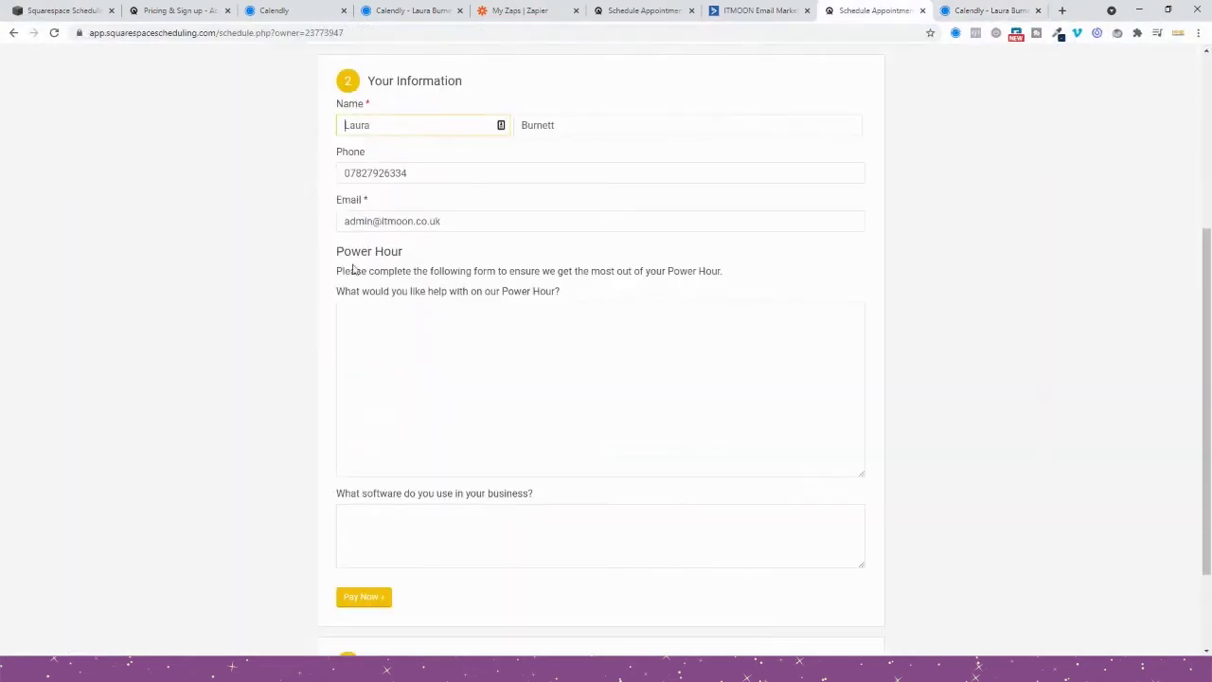
{"action": "scroll", "coordinate": [363, 385], "scroll_direction": "down", "scroll_amount": 1}
{"action": "scroll", "coordinate": [360, 386], "scroll_direction": "up", "scroll_amount": 5}
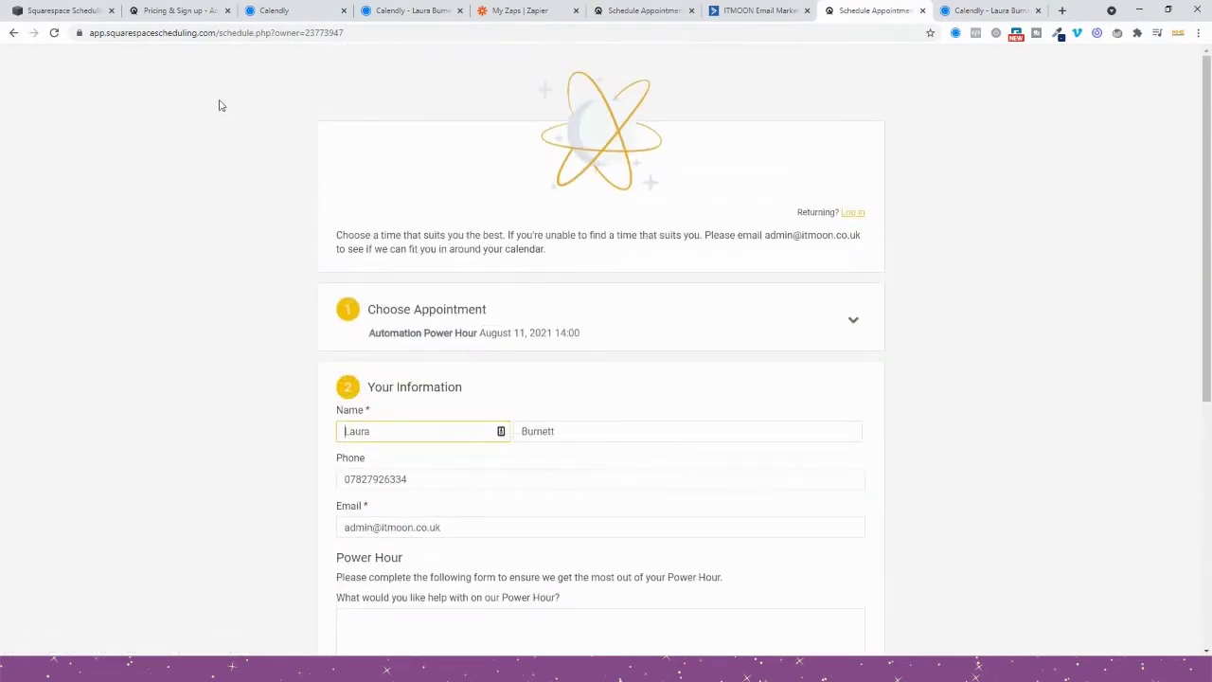
Step: Open the Power Hour intake form questions for editing, then return to Calendly's Automation Power Hour settings
{"action": "left_click", "coordinate": [13, 32]}
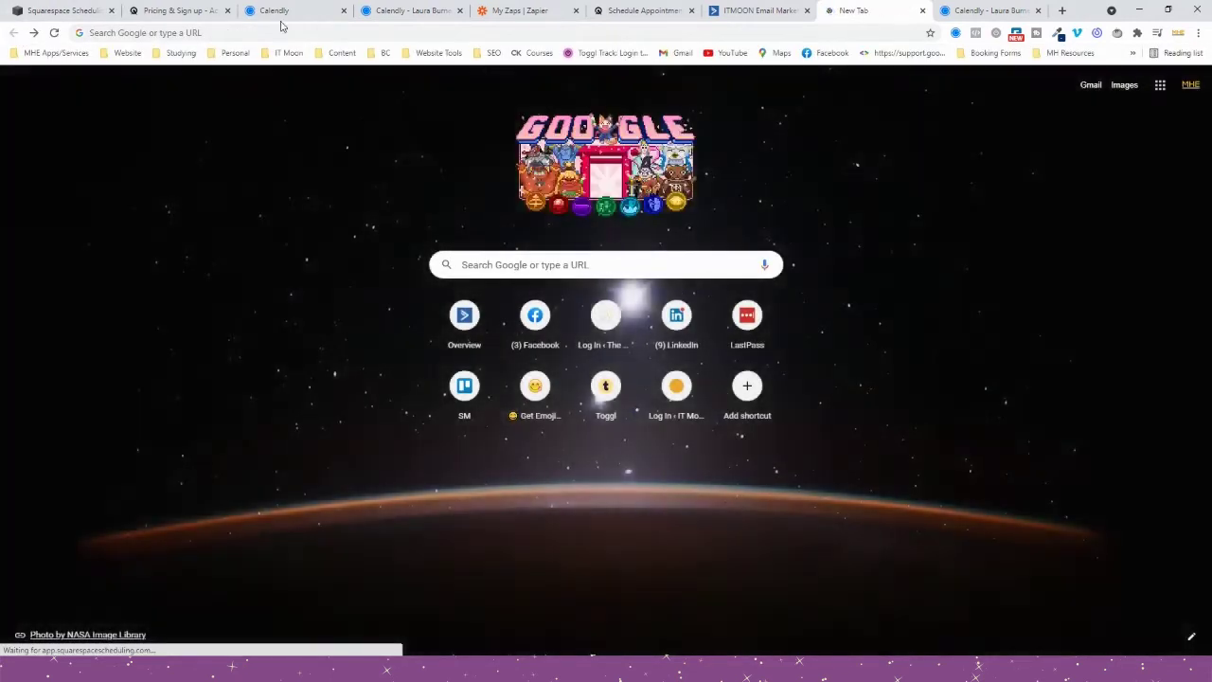
{"action": "left_click", "coordinate": [60, 10]}
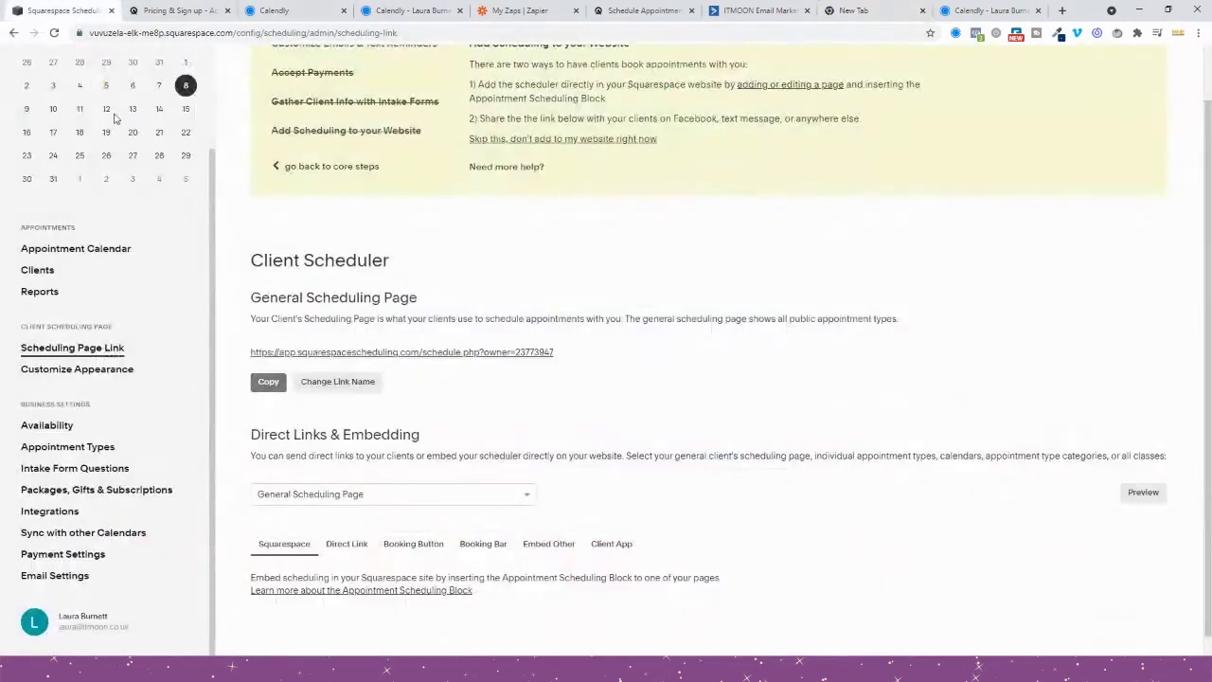
{"action": "left_click", "coordinate": [79, 472]}
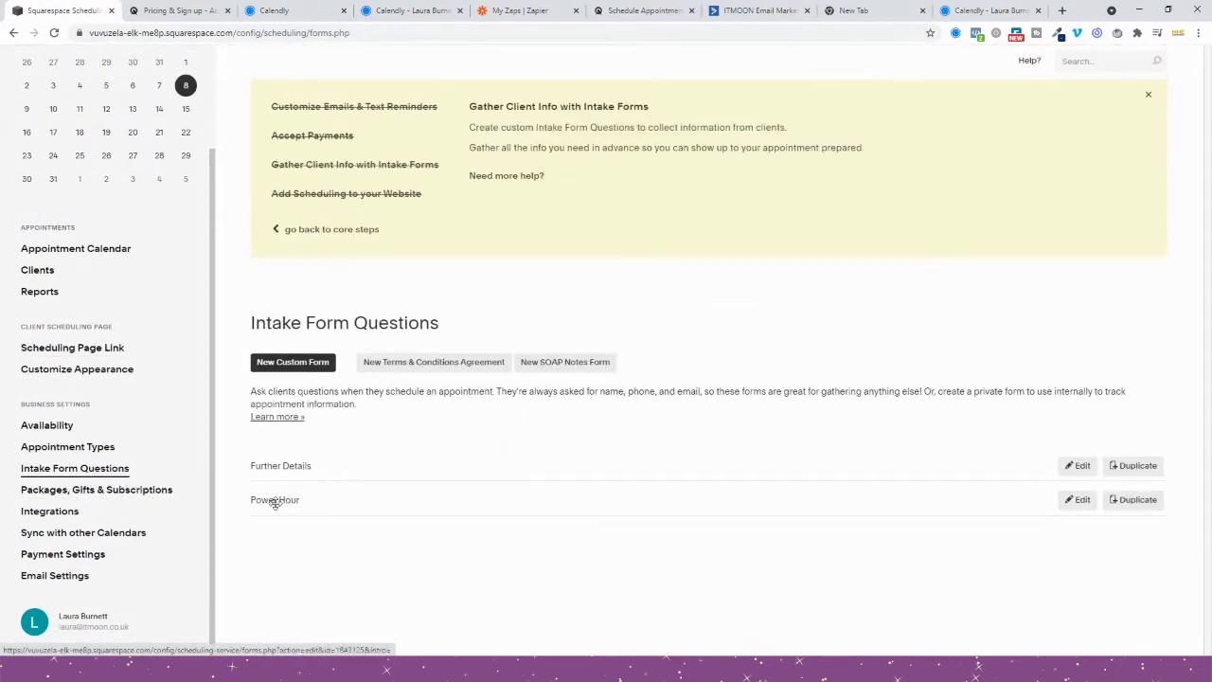
{"action": "left_click", "coordinate": [1076, 499]}
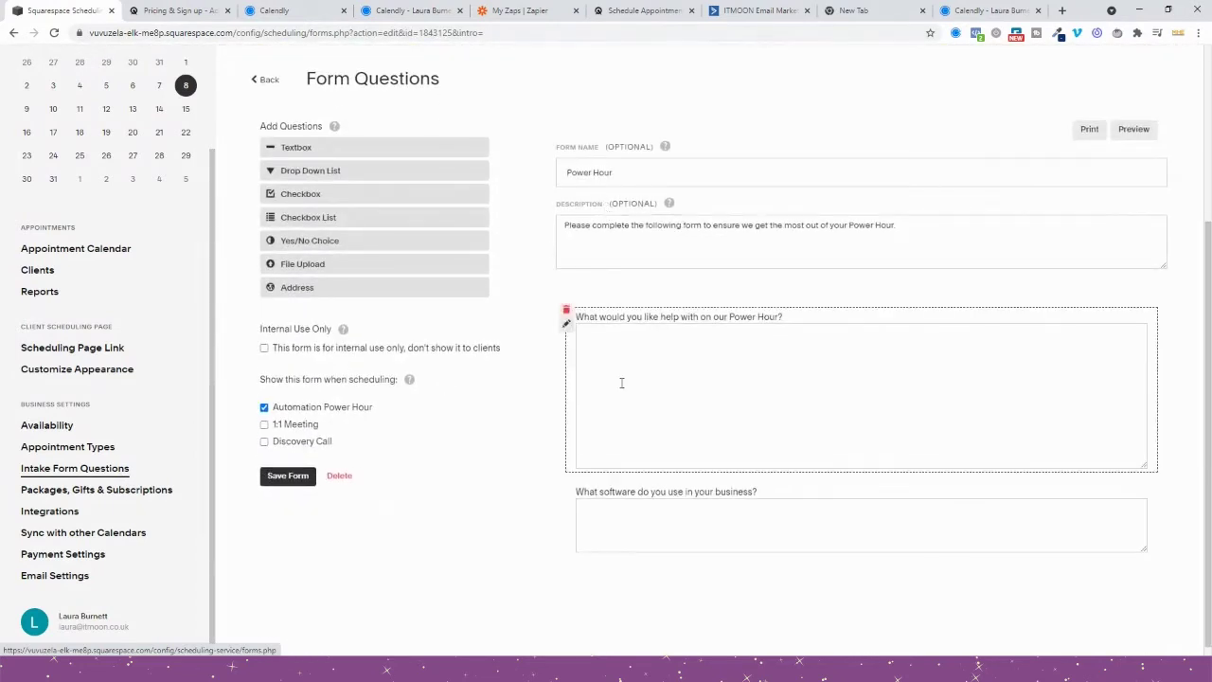
{"action": "left_click", "coordinate": [332, 11]}
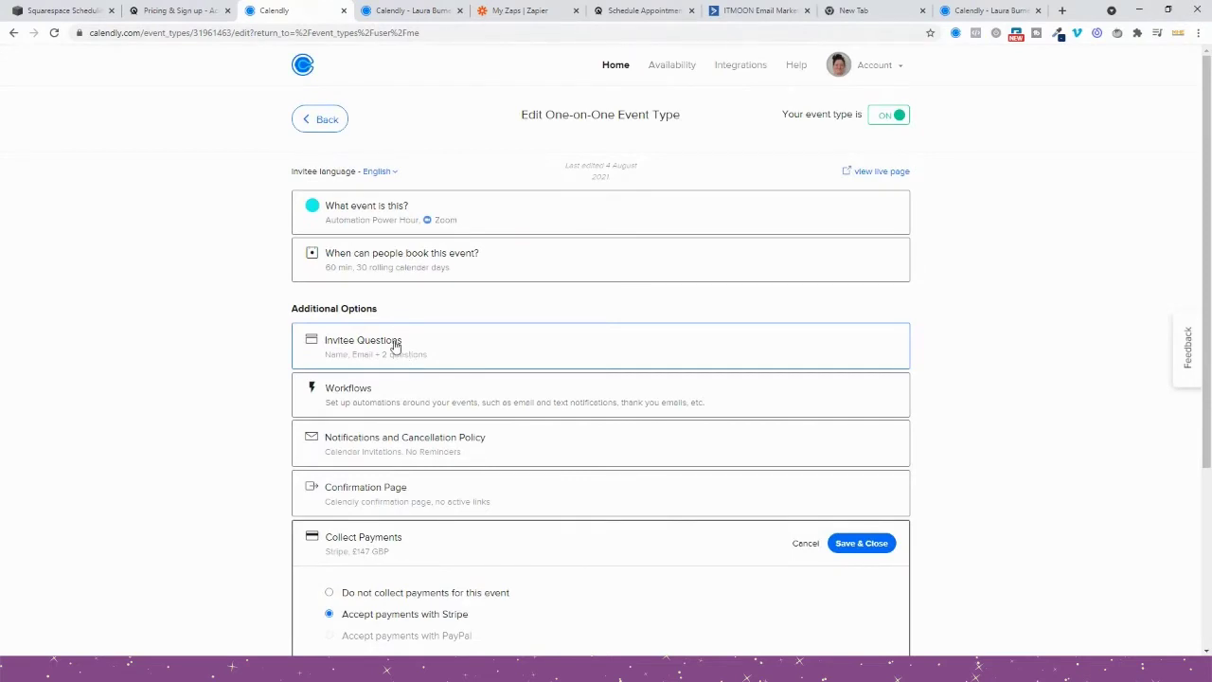
Step: Leave Automation Power Hour for Calendly's event types list, then return to the Squarespace Power Hour form
{"action": "left_click", "coordinate": [75, 11]}
{"action": "left_click", "coordinate": [279, 7]}
{"action": "left_click", "coordinate": [325, 121]}
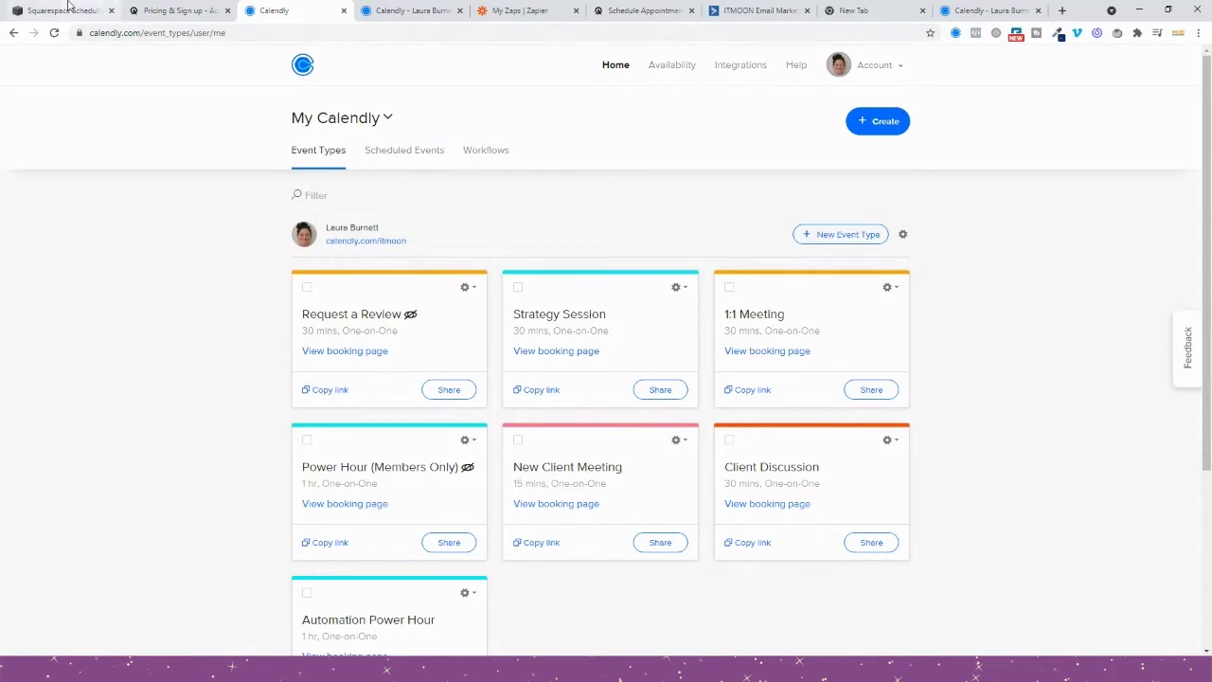
{"action": "left_click", "coordinate": [68, 10]}
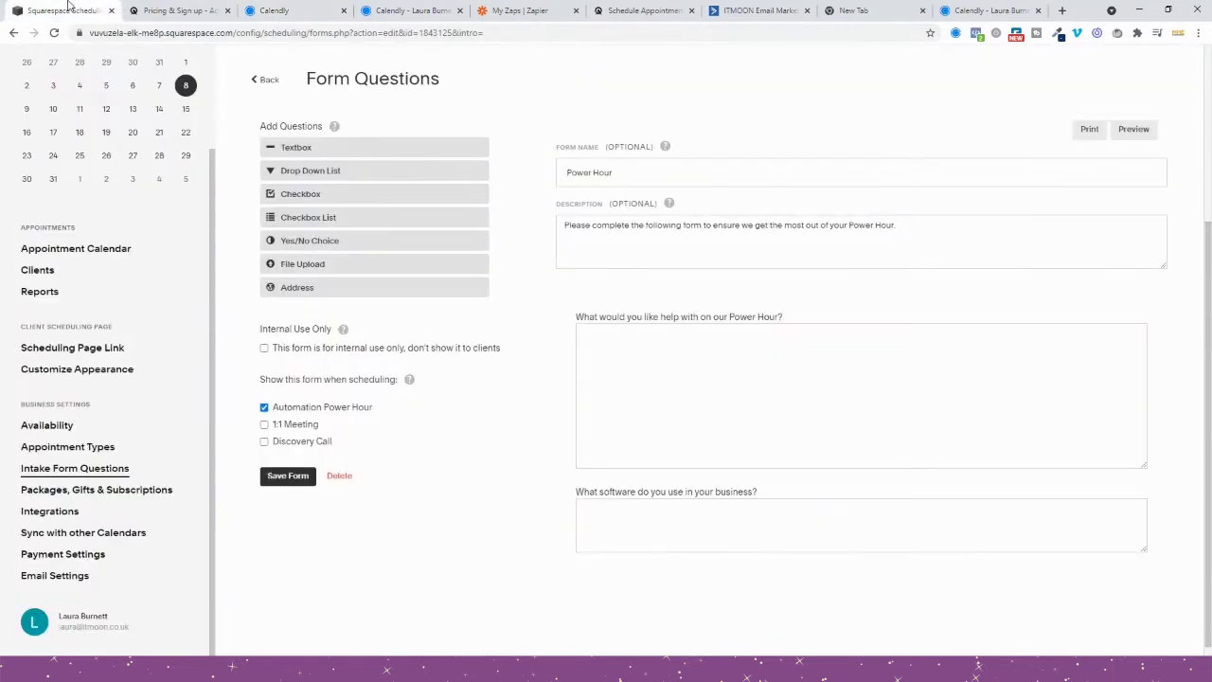
Step: Start a new appointment for the first listed client as a 1:1 Meeting (30 minutes)
{"action": "left_click", "coordinate": [36, 270]}
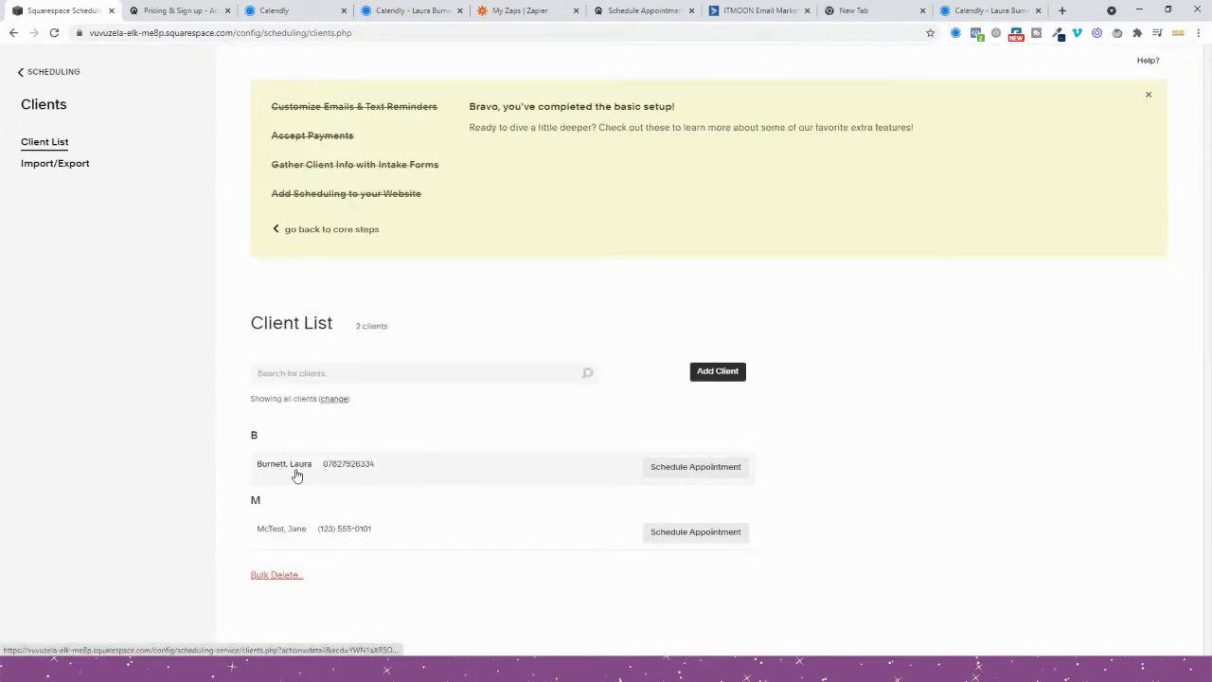
{"action": "left_click", "coordinate": [686, 469]}
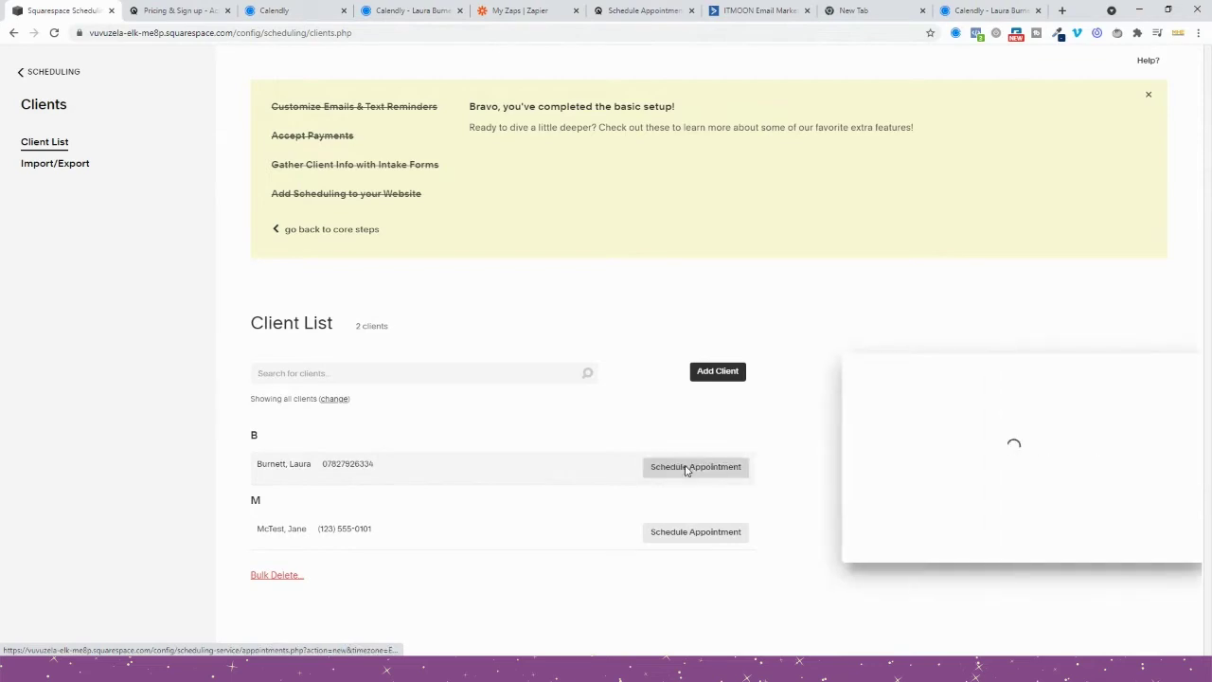
{"action": "left_click", "coordinate": [928, 446]}
{"action": "left_click", "coordinate": [930, 483]}
Step: Pick August 12 at 09:00 as the appointment date and time
{"action": "scroll", "coordinate": [957, 481], "scroll_direction": "down", "scroll_amount": 2}
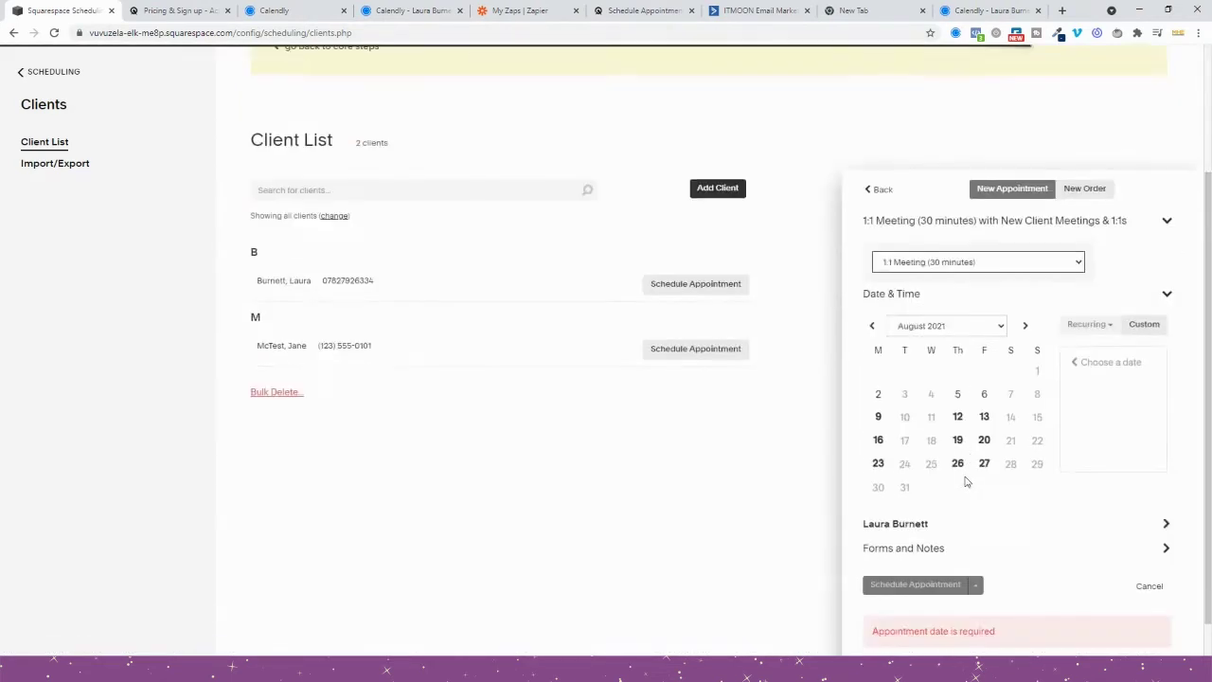
{"action": "scroll", "coordinate": [965, 482], "scroll_direction": "down", "scroll_amount": 1}
{"action": "left_click", "coordinate": [958, 384]}
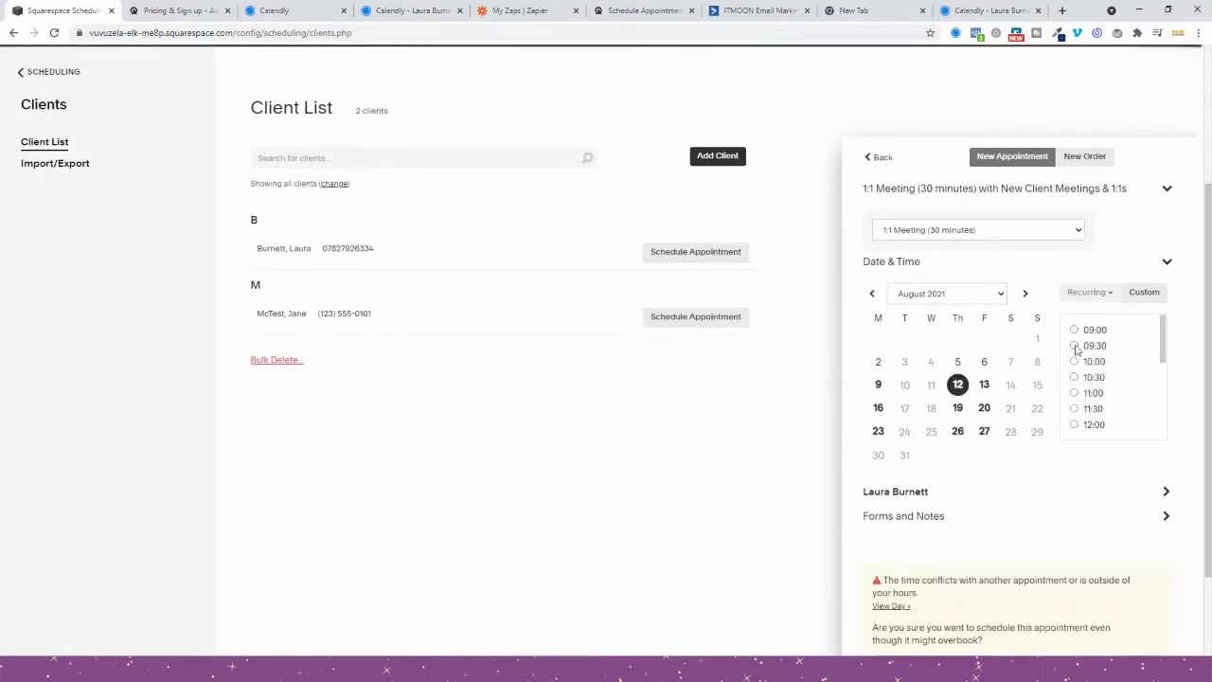
{"action": "left_click", "coordinate": [1075, 331]}
{"action": "scroll", "coordinate": [966, 349], "scroll_direction": "down", "scroll_amount": 1}
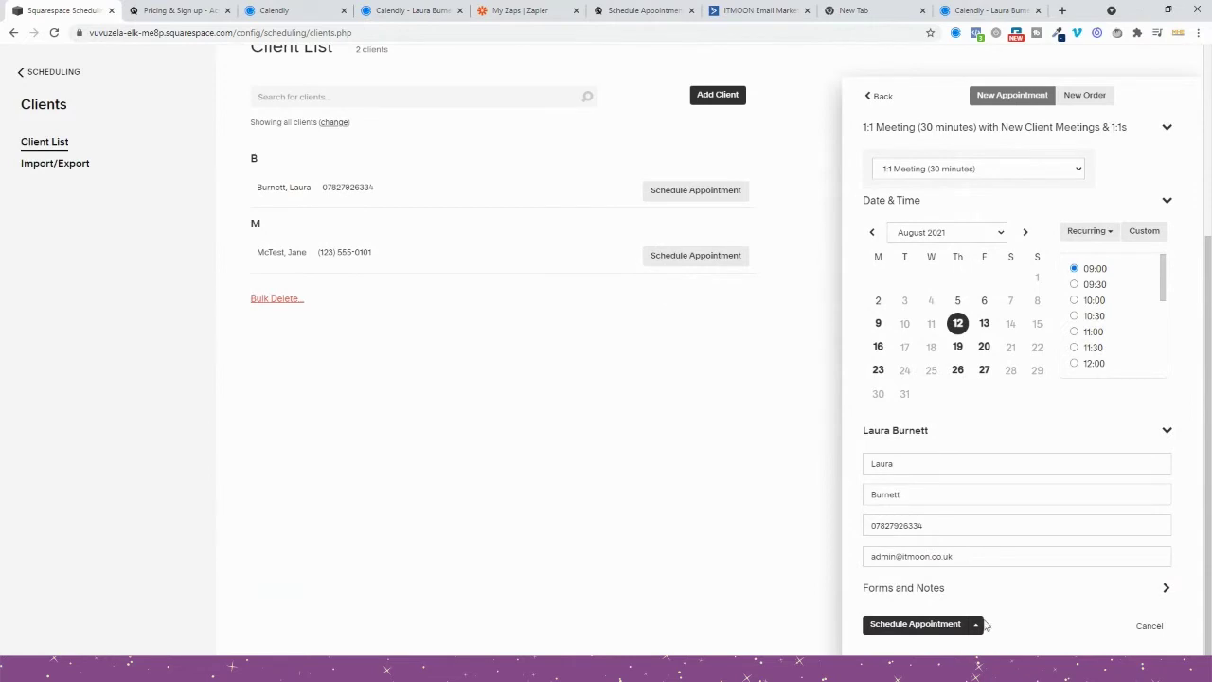
{"action": "scroll", "coordinate": [1004, 615], "scroll_direction": "up", "scroll_amount": 3}
{"action": "scroll", "coordinate": [1004, 618], "scroll_direction": "down", "scroll_amount": 3}
{"action": "scroll", "coordinate": [1006, 619], "scroll_direction": "up", "scroll_amount": 4}
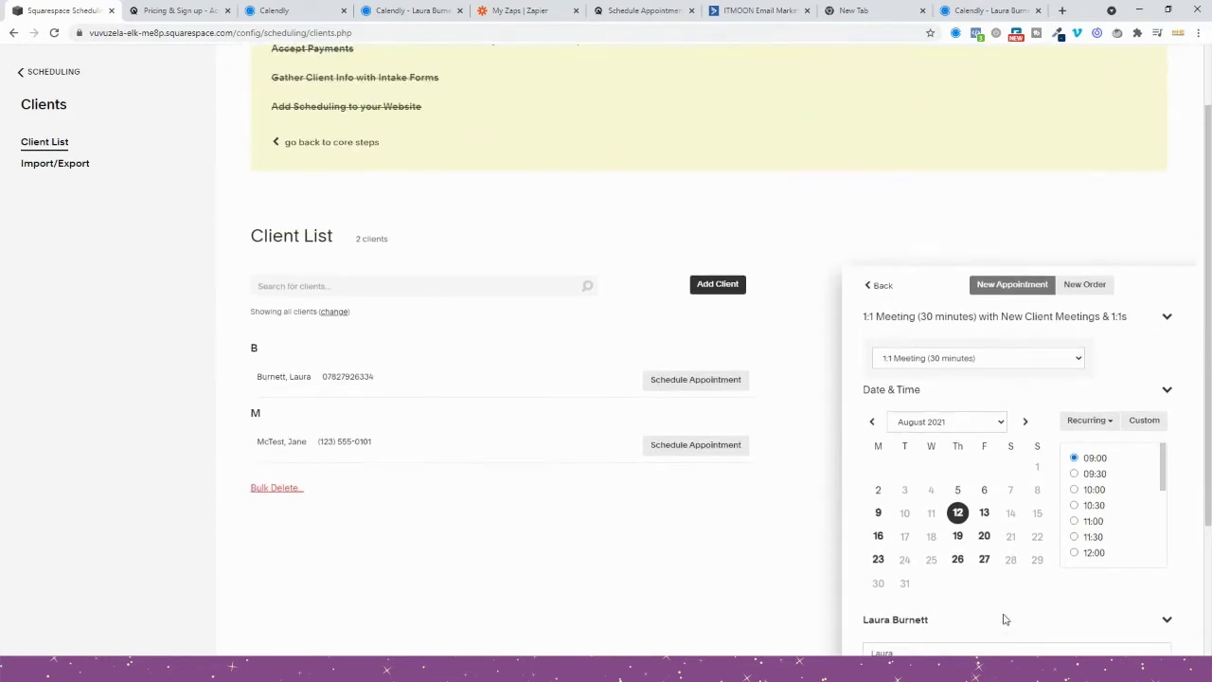
Step: Try creating a new order for the client, adding a second product row
{"action": "left_click", "coordinate": [1089, 292]}
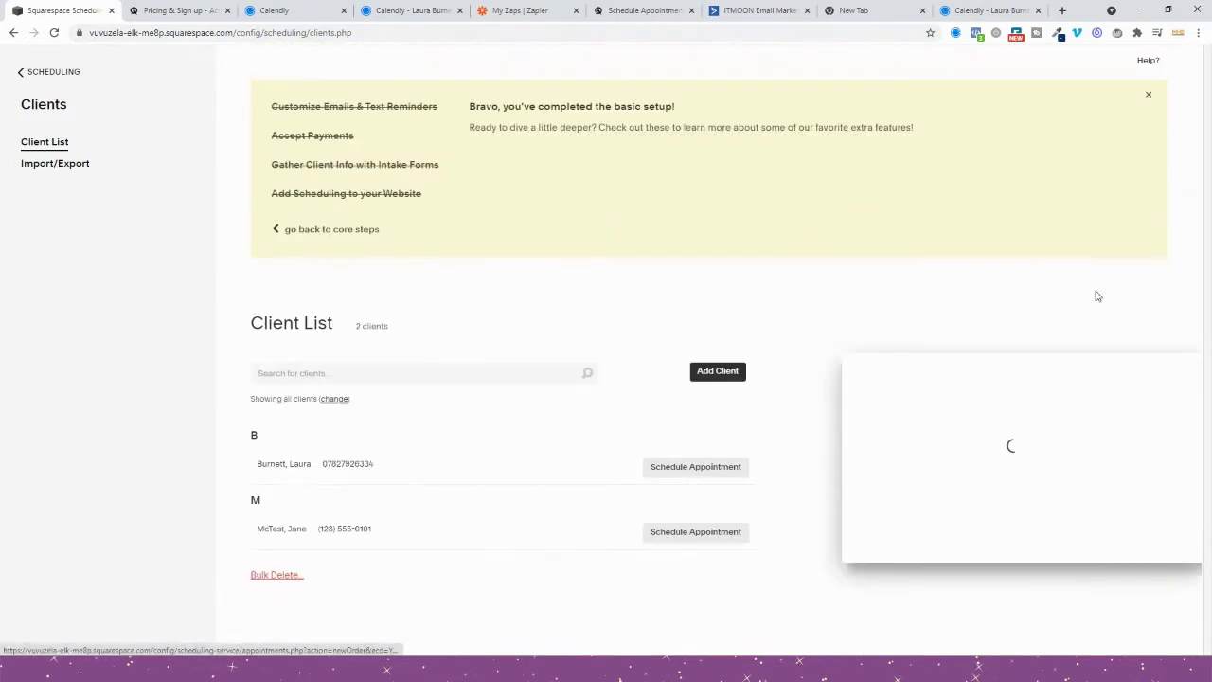
{"action": "scroll", "coordinate": [1042, 506], "scroll_direction": "down", "scroll_amount": 3}
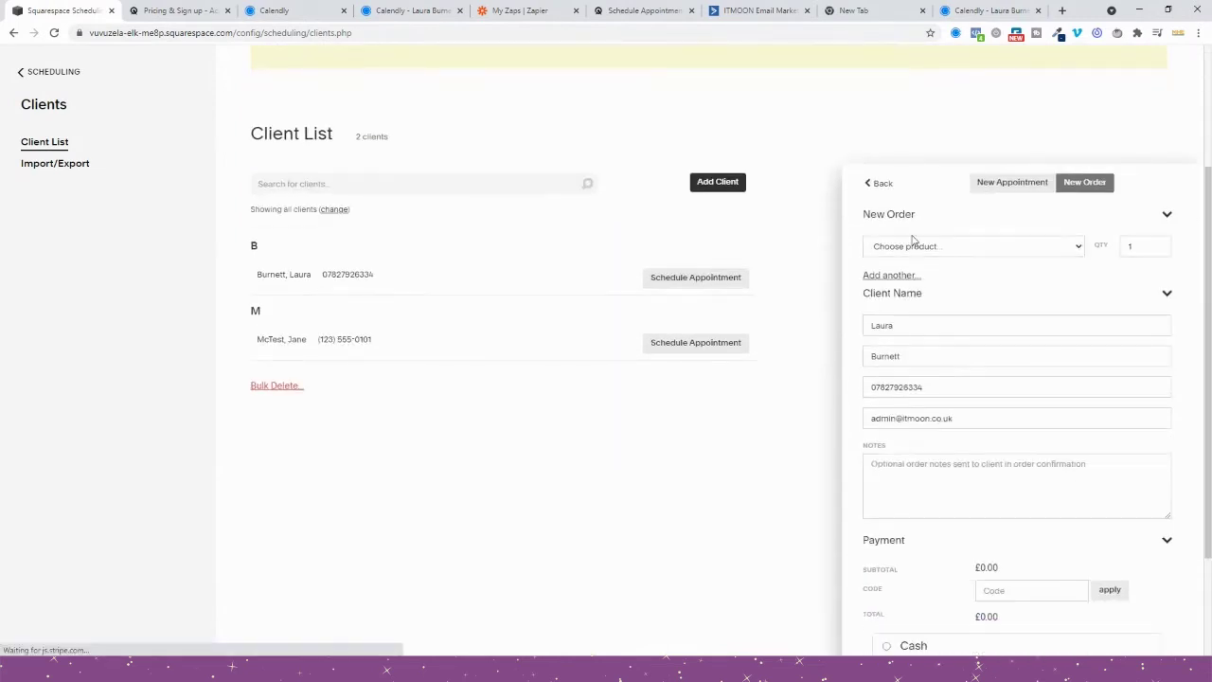
{"action": "left_click", "coordinate": [909, 247]}
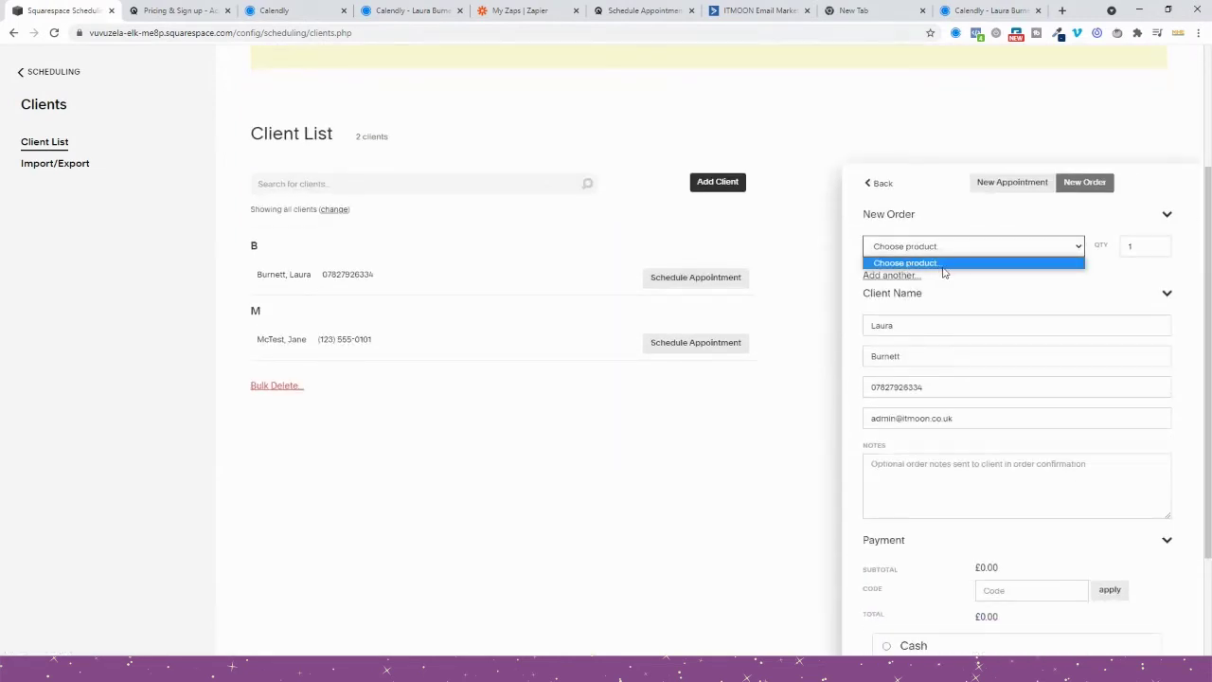
{"action": "left_click", "coordinate": [901, 274]}
{"action": "left_click", "coordinate": [901, 275]}
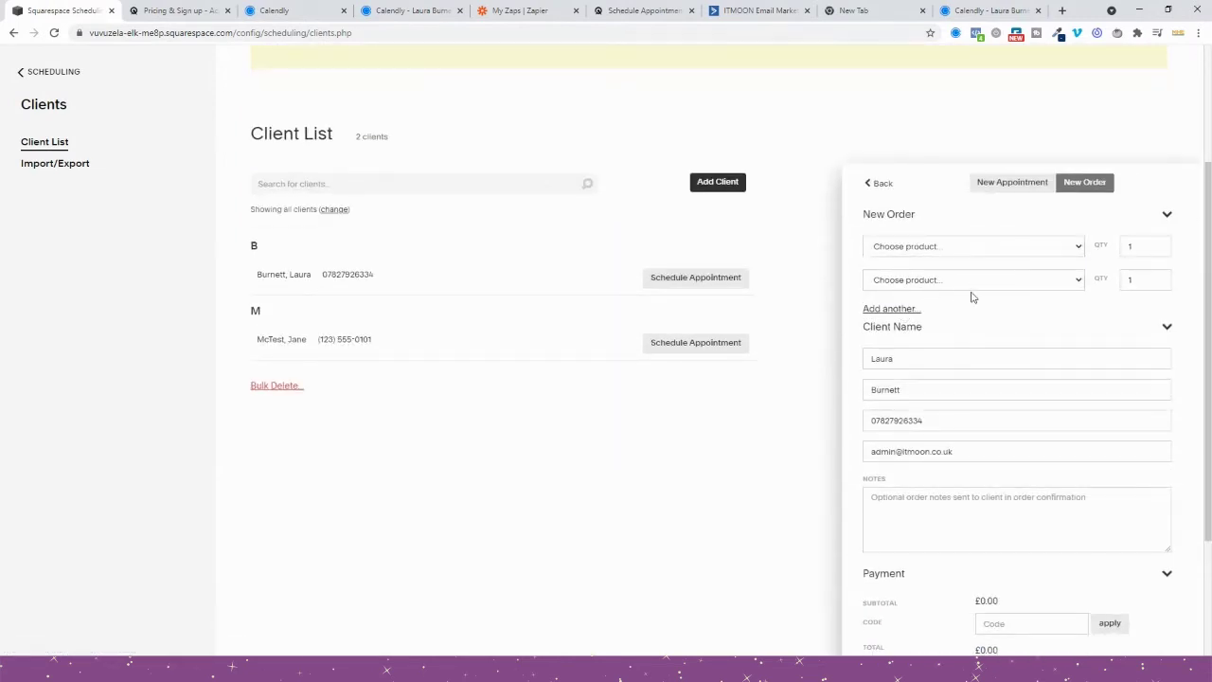
Step: Switch back to a New Appointment for the first client instead of the order
{"action": "scroll", "coordinate": [900, 299], "scroll_direction": "down", "scroll_amount": 2}
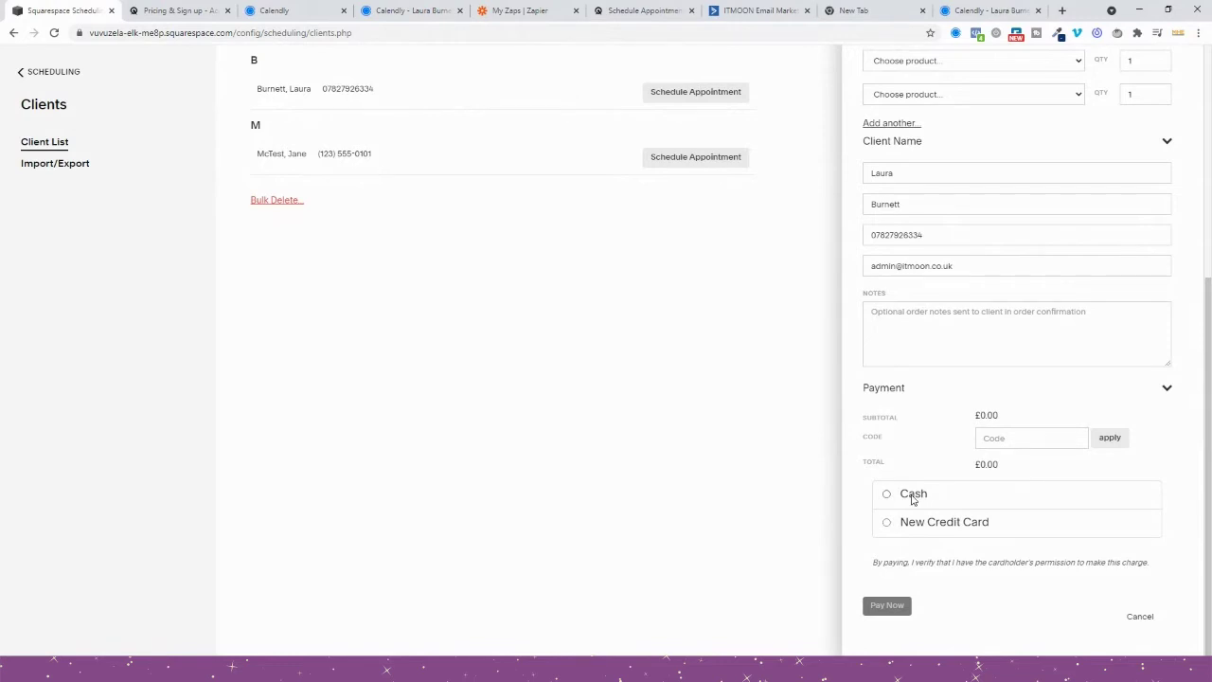
{"action": "scroll", "coordinate": [912, 499], "scroll_direction": "up", "scroll_amount": 3}
{"action": "left_click", "coordinate": [1029, 319]}
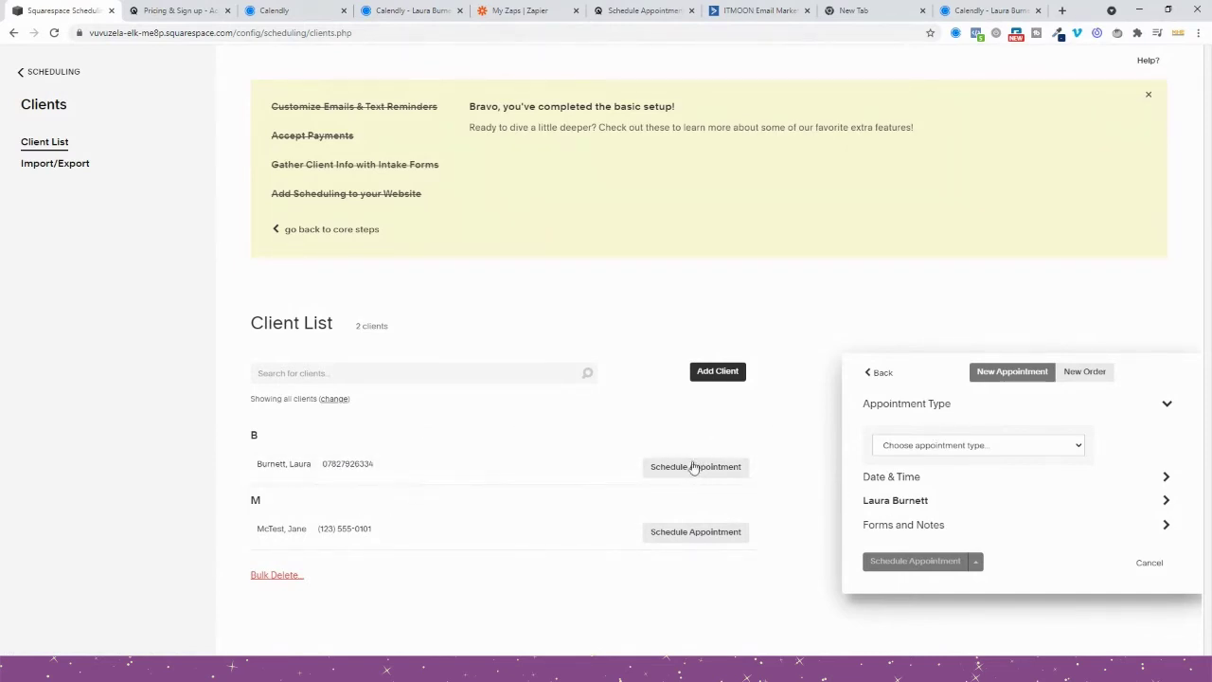
Step: Review the first client's record, including the upcoming 1:1 Meeting on August 9, 2021 at 13:30
{"action": "left_click", "coordinate": [377, 471]}
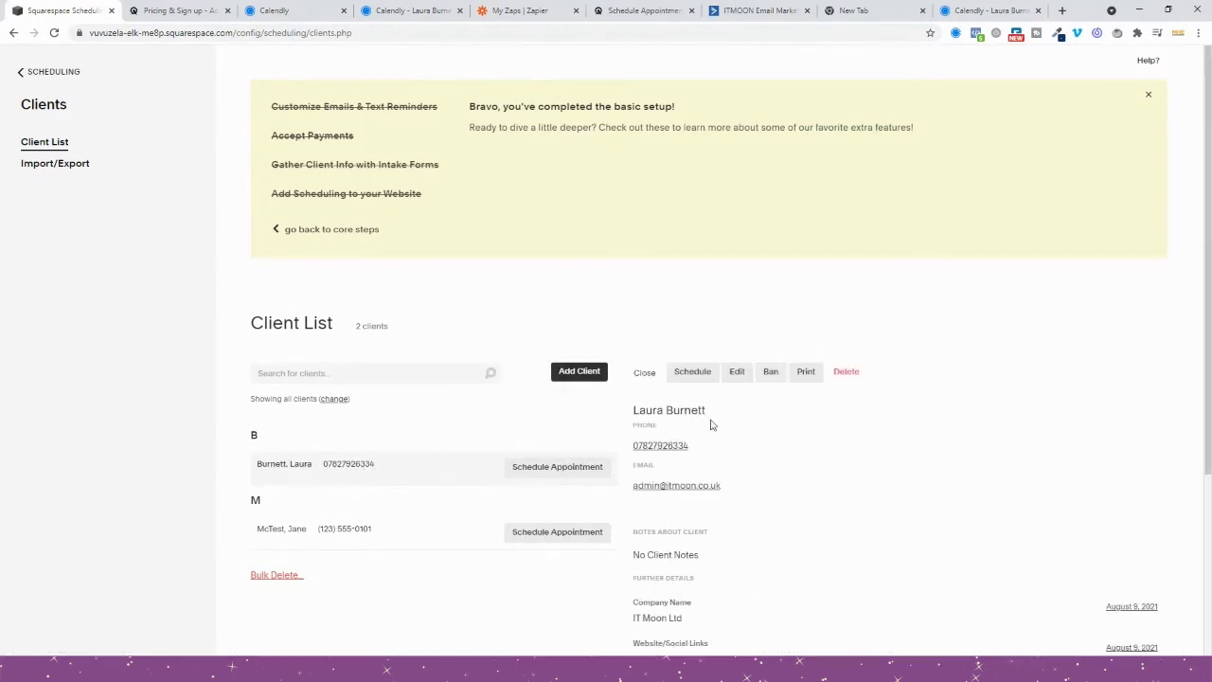
{"action": "scroll", "coordinate": [712, 425], "scroll_direction": "down", "scroll_amount": 2}
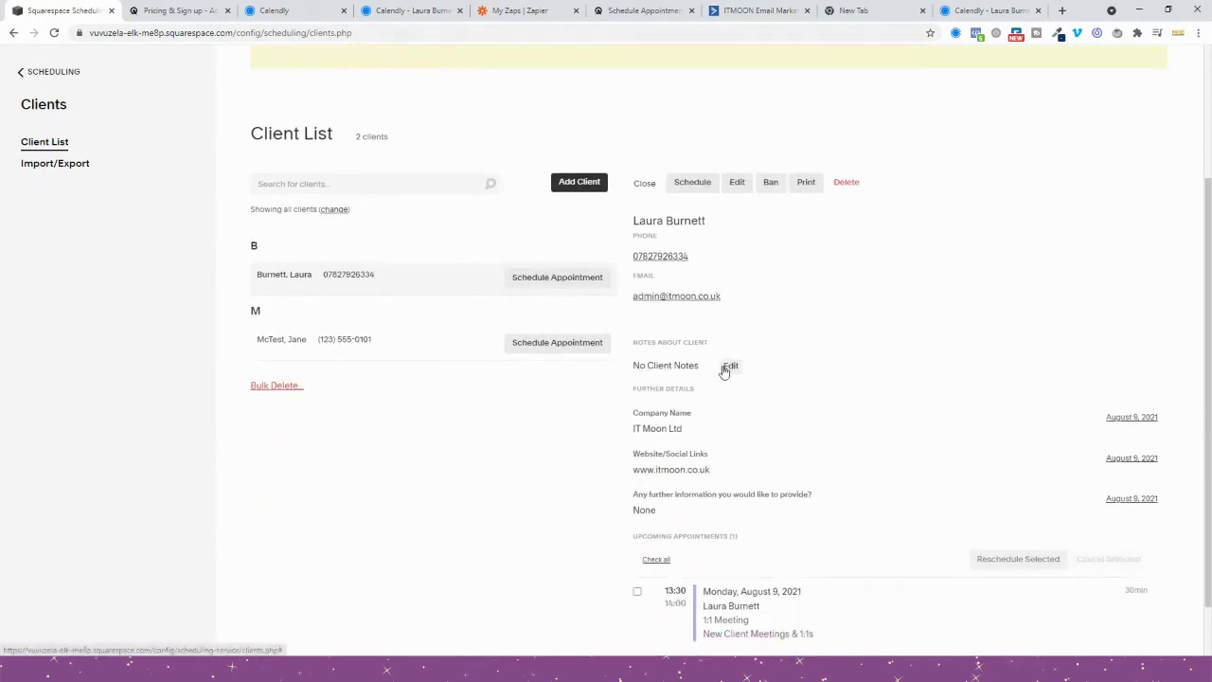
{"action": "scroll", "coordinate": [725, 371], "scroll_direction": "down", "scroll_amount": 1}
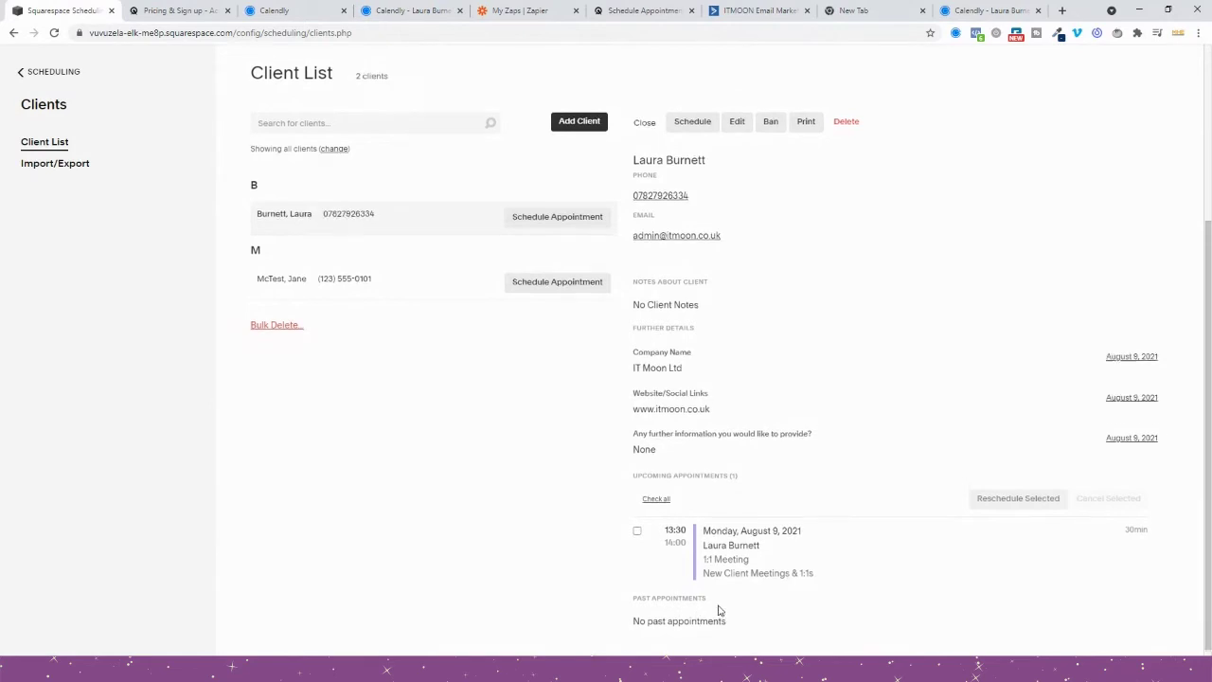
{"action": "scroll", "coordinate": [719, 606], "scroll_direction": "up", "scroll_amount": 1}
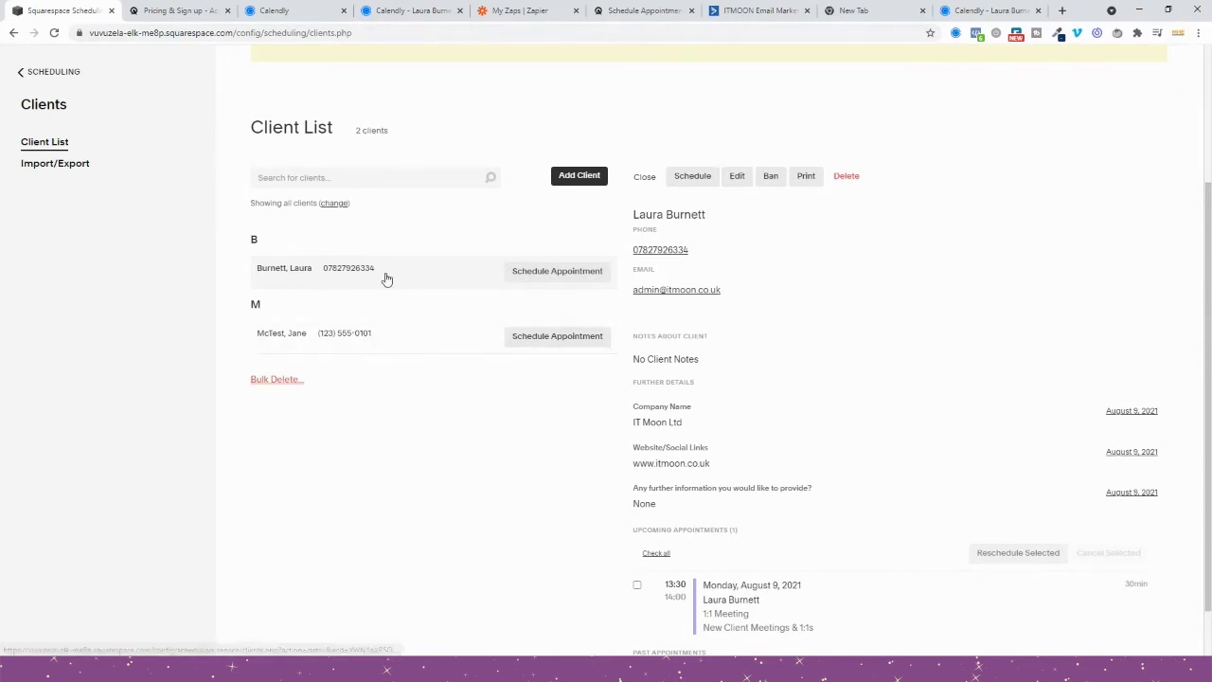
Step: Browse Calendly's event type cards: New Client Meeting, Strategy Session and Automation Power Hour
{"action": "left_click", "coordinate": [279, 10]}
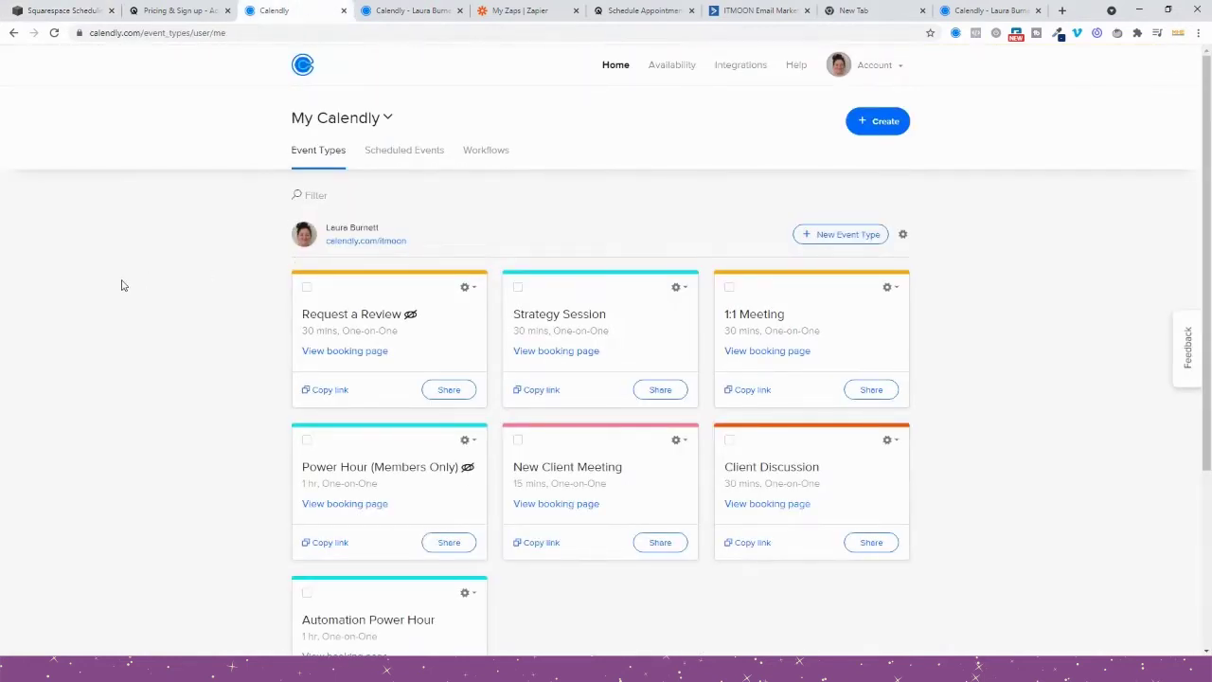
{"action": "scroll", "coordinate": [122, 357], "scroll_direction": "down", "scroll_amount": 2}
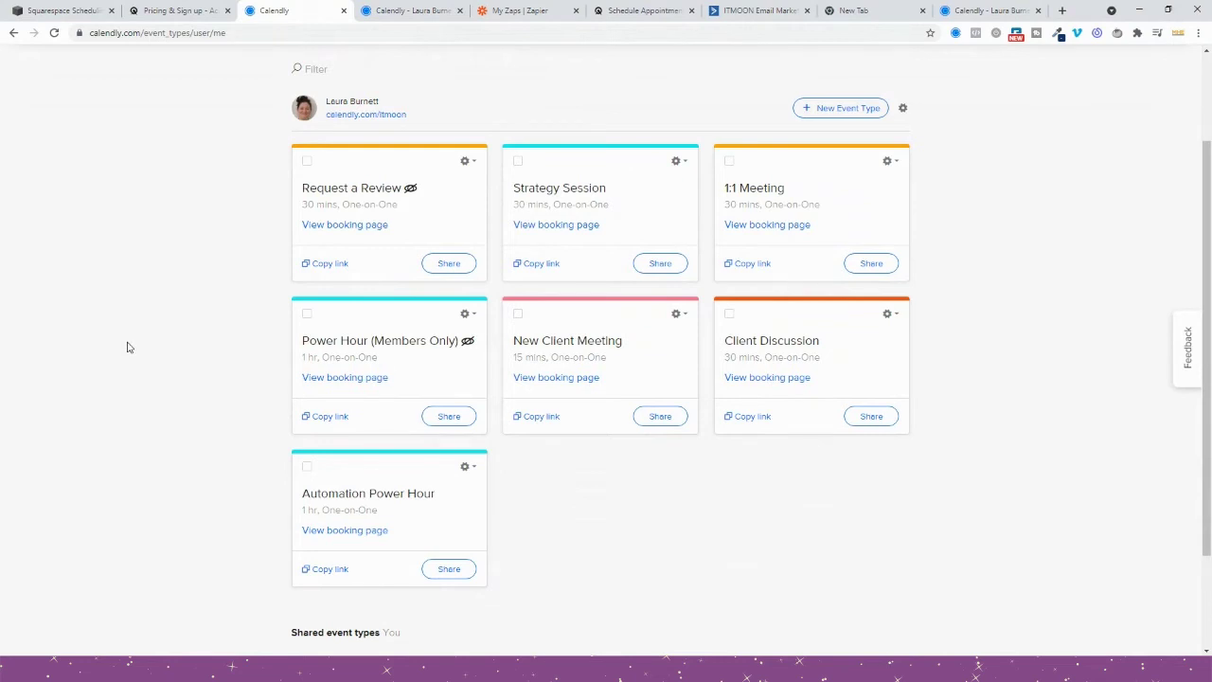
{"action": "scroll", "coordinate": [129, 347], "scroll_direction": "up", "scroll_amount": 2}
Step: Book New Client Meeting on its live page for August 10 at 1:30pm, up to the details form
{"action": "left_click", "coordinate": [545, 478]}
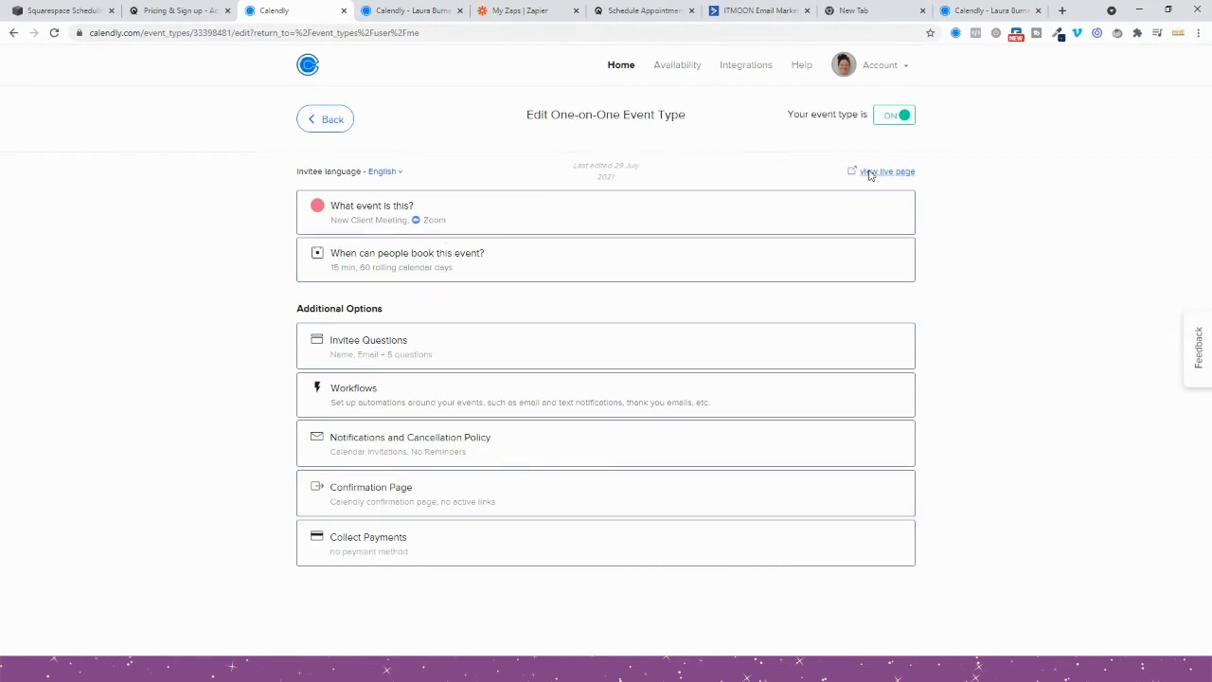
{"action": "left_click", "coordinate": [869, 173]}
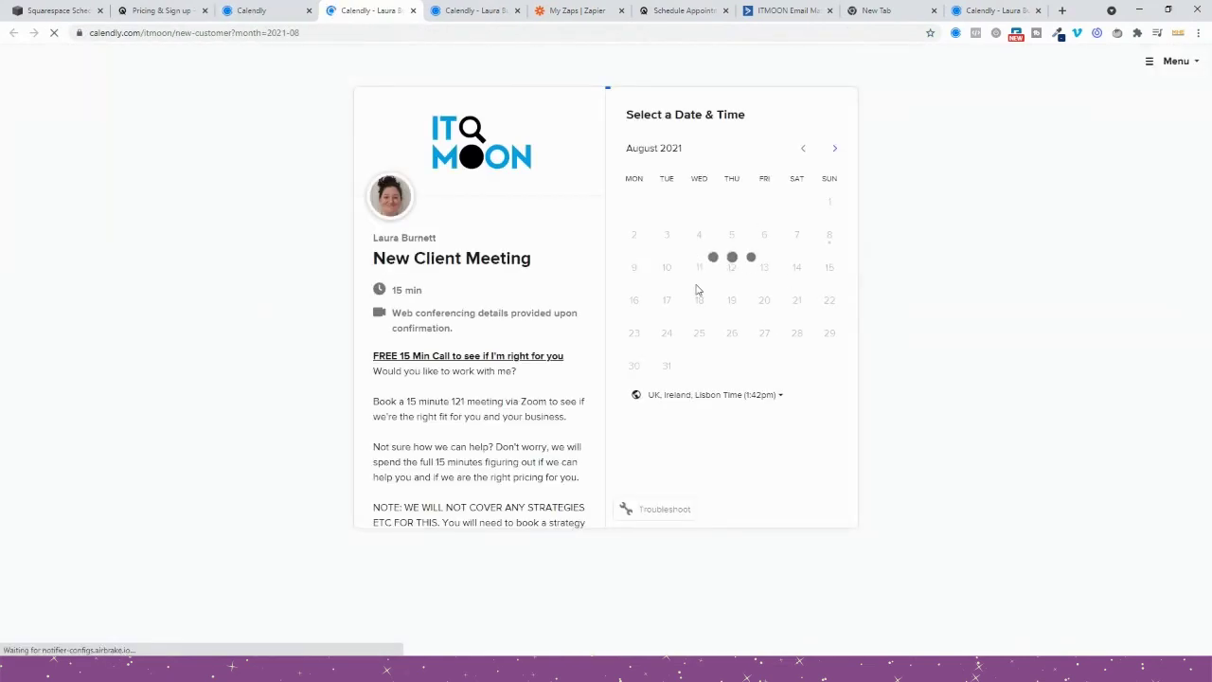
{"action": "left_click", "coordinate": [667, 267]}
{"action": "left_click", "coordinate": [873, 192]}
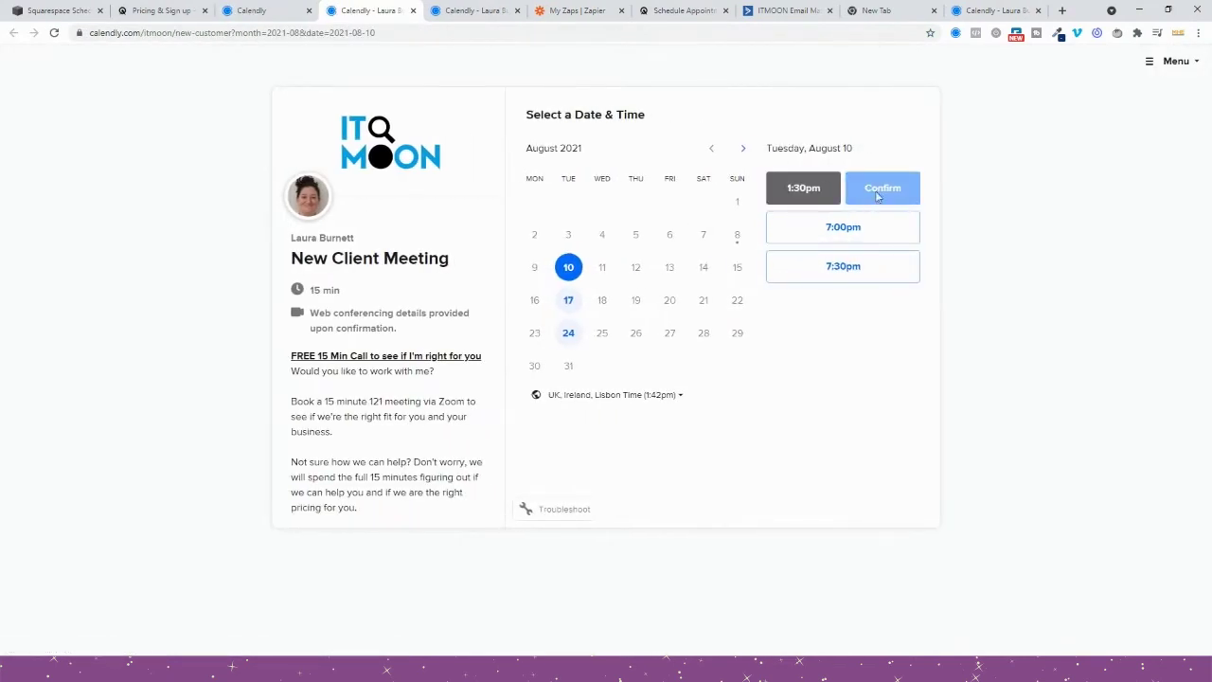
{"action": "left_click", "coordinate": [877, 195]}
{"action": "scroll", "coordinate": [616, 391], "scroll_direction": "down", "scroll_amount": 2}
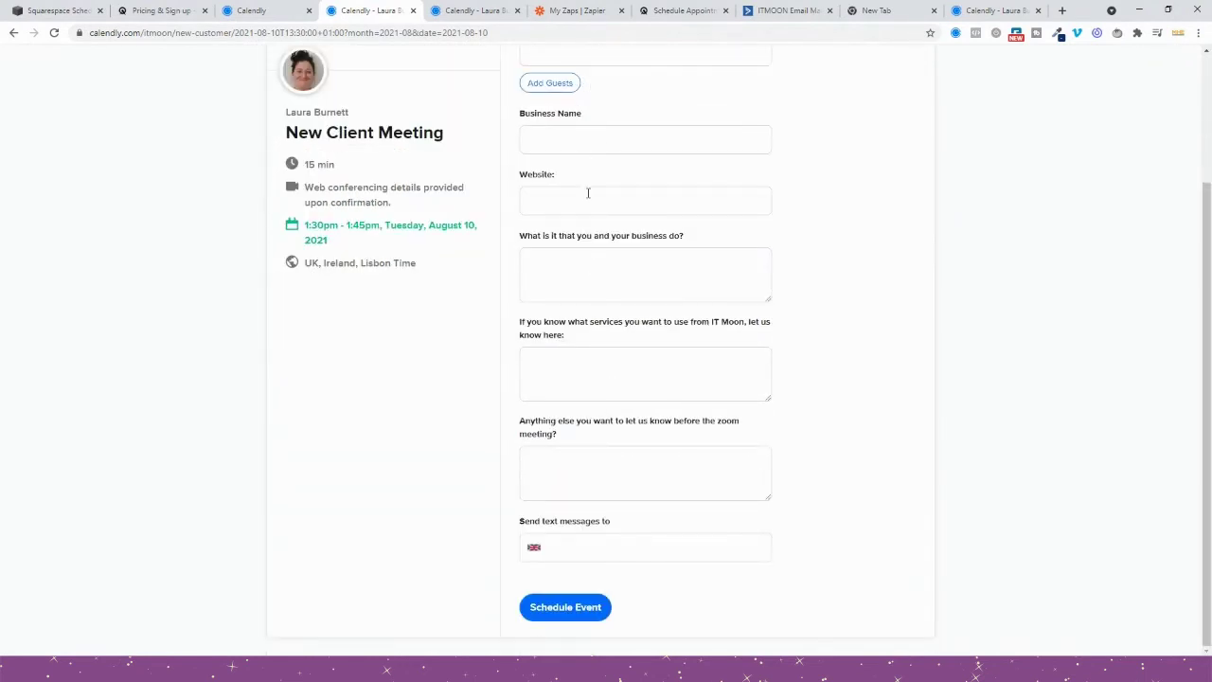
{"action": "scroll", "coordinate": [652, 470], "scroll_direction": "up", "scroll_amount": 2}
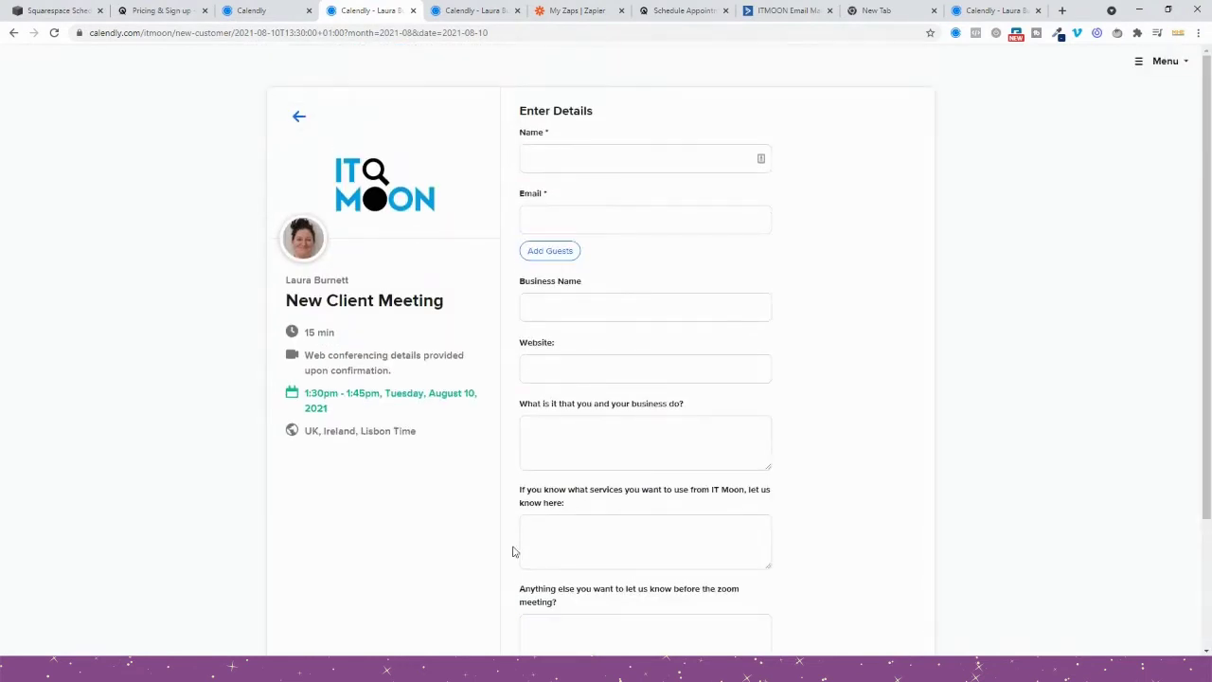
{"action": "left_click", "coordinate": [66, 11]}
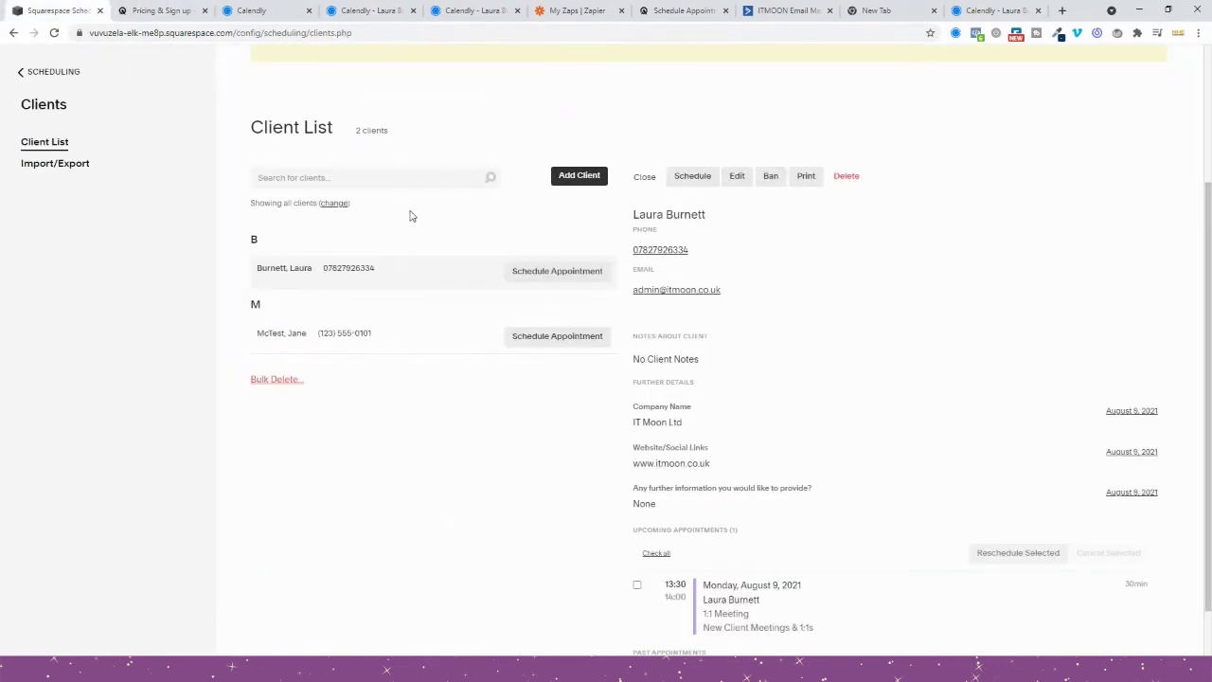
Step: Return from the client list to the appointment calendar for Monday, August 16, 2021
{"action": "scroll", "coordinate": [284, 236], "scroll_direction": "up", "scroll_amount": 2}
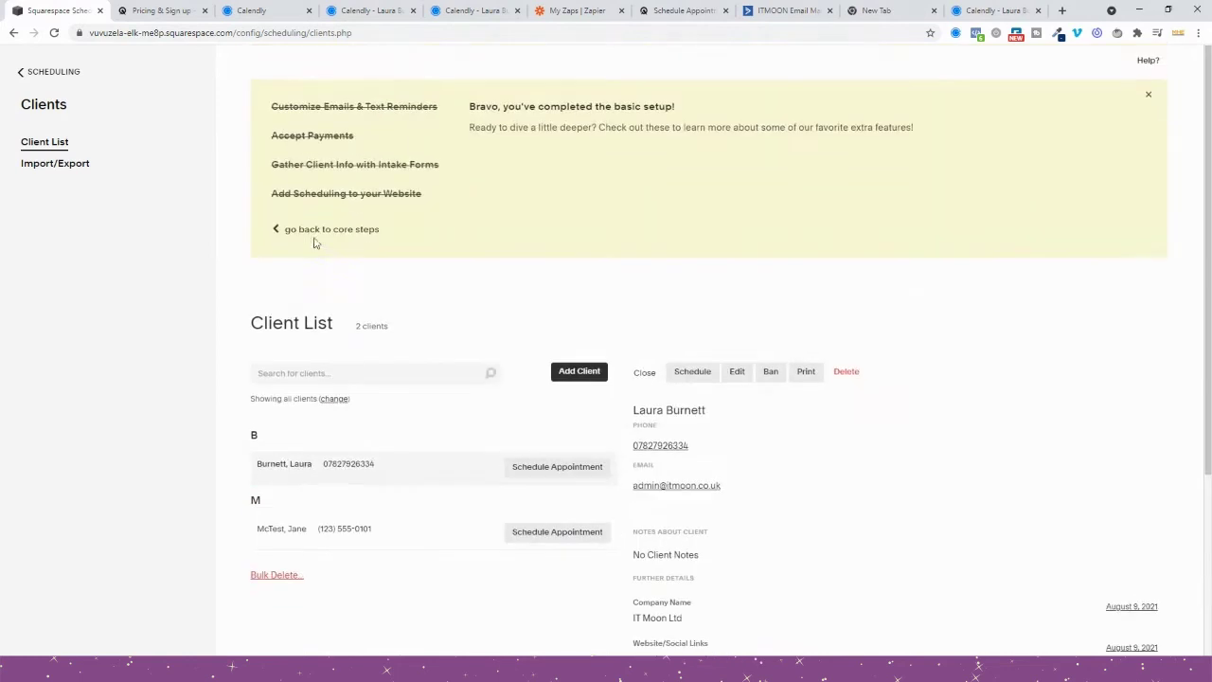
{"action": "left_click", "coordinate": [54, 71]}
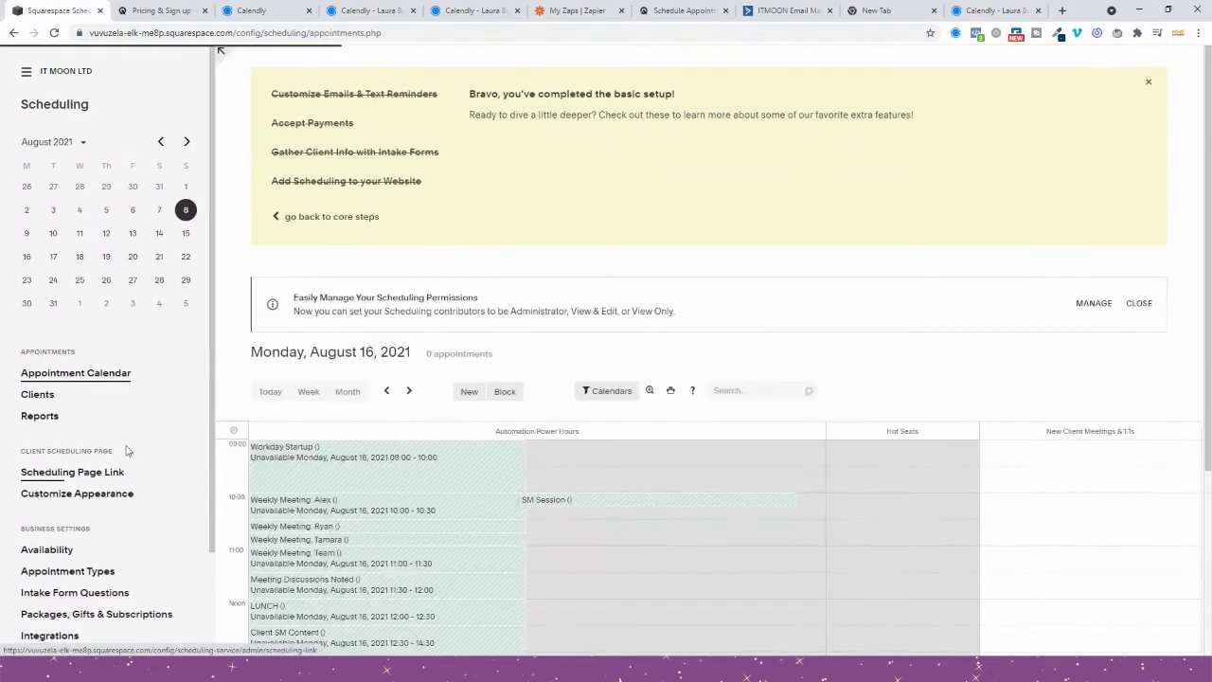
{"action": "scroll", "coordinate": [95, 445], "scroll_direction": "down", "scroll_amount": 2}
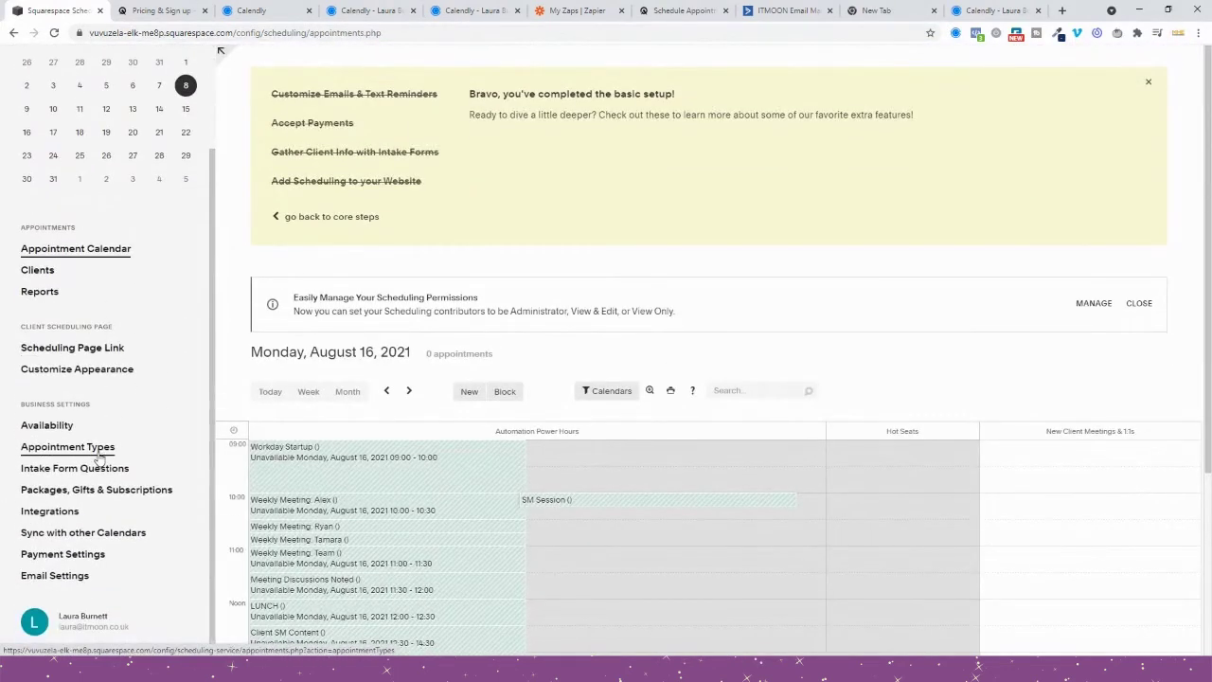
{"action": "scroll", "coordinate": [99, 458], "scroll_direction": "up", "scroll_amount": 2}
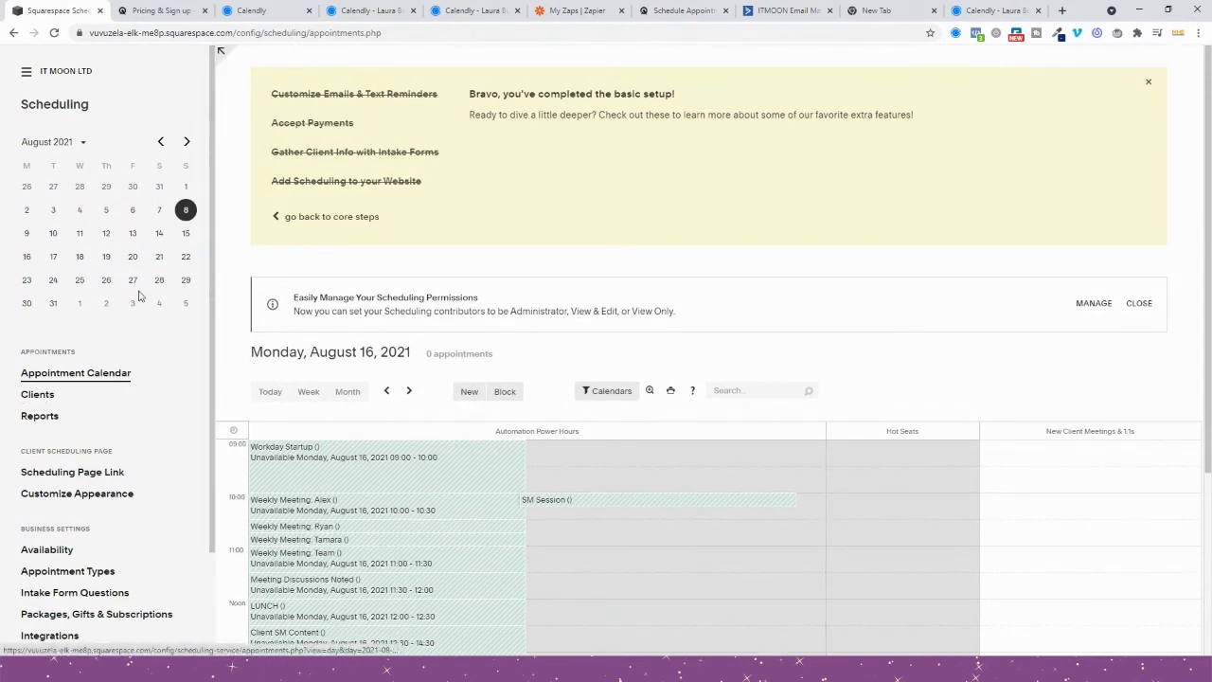
Step: Load Calendly's homepage from the address bar in the Calendly tab
{"action": "left_click", "coordinate": [244, 11]}
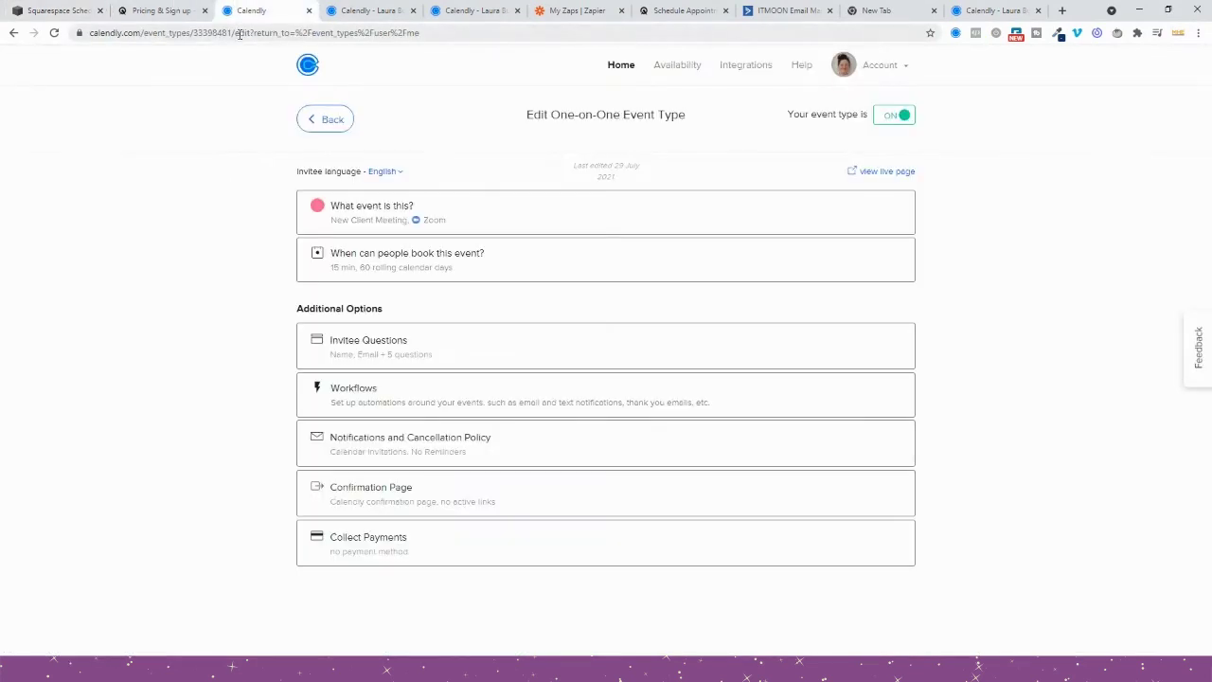
{"action": "left_click", "coordinate": [238, 36]}
{"action": "type", "text": "calendly.com"}
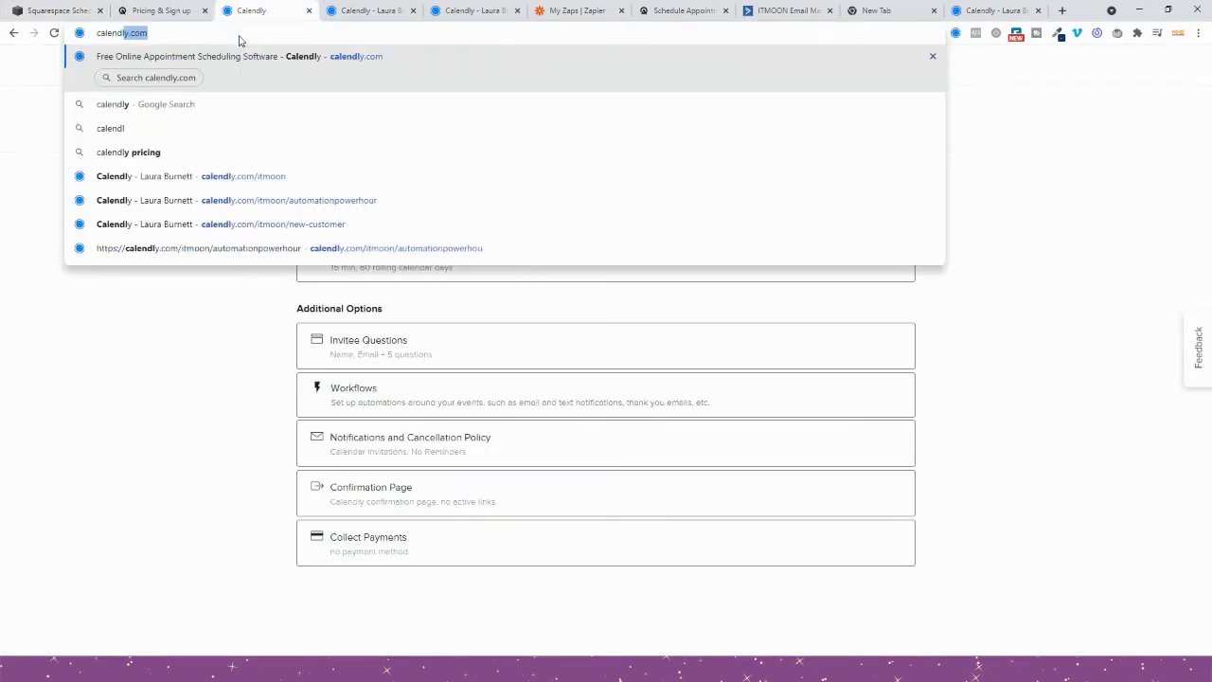
{"action": "key", "text": "Return"}
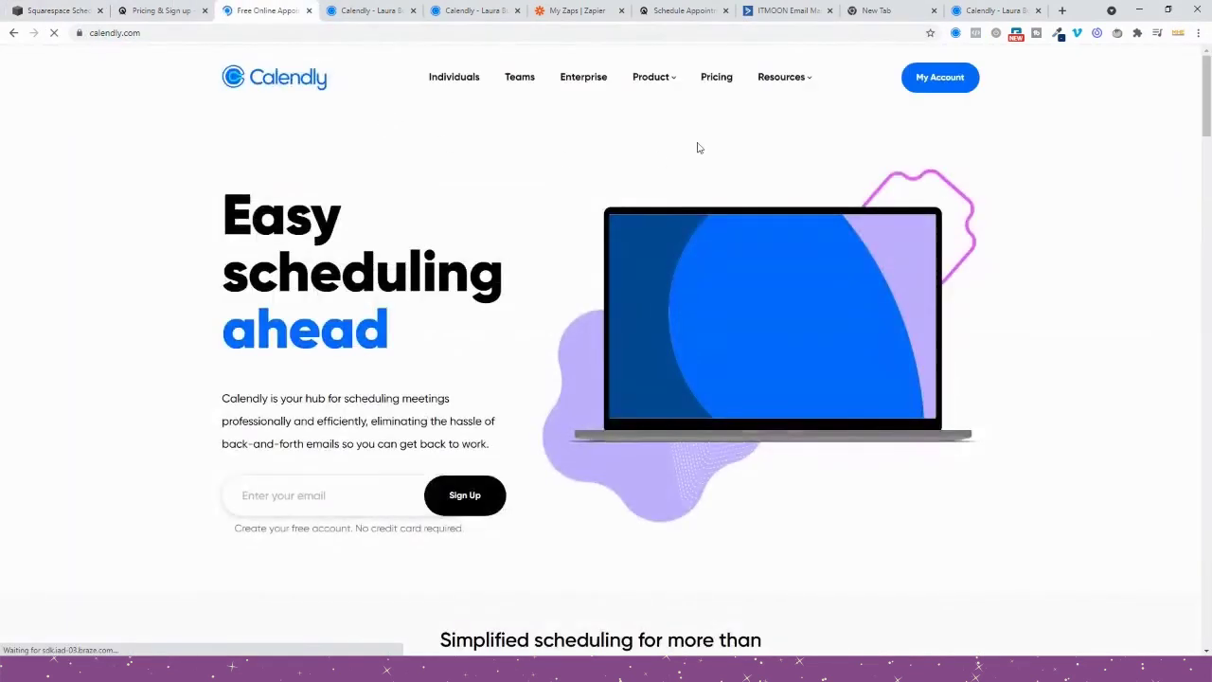
Step: Open Calendly's pricing and highlight the Basic plan's $0/mo price, then compare Squarespace's plans
{"action": "left_click", "coordinate": [714, 81]}
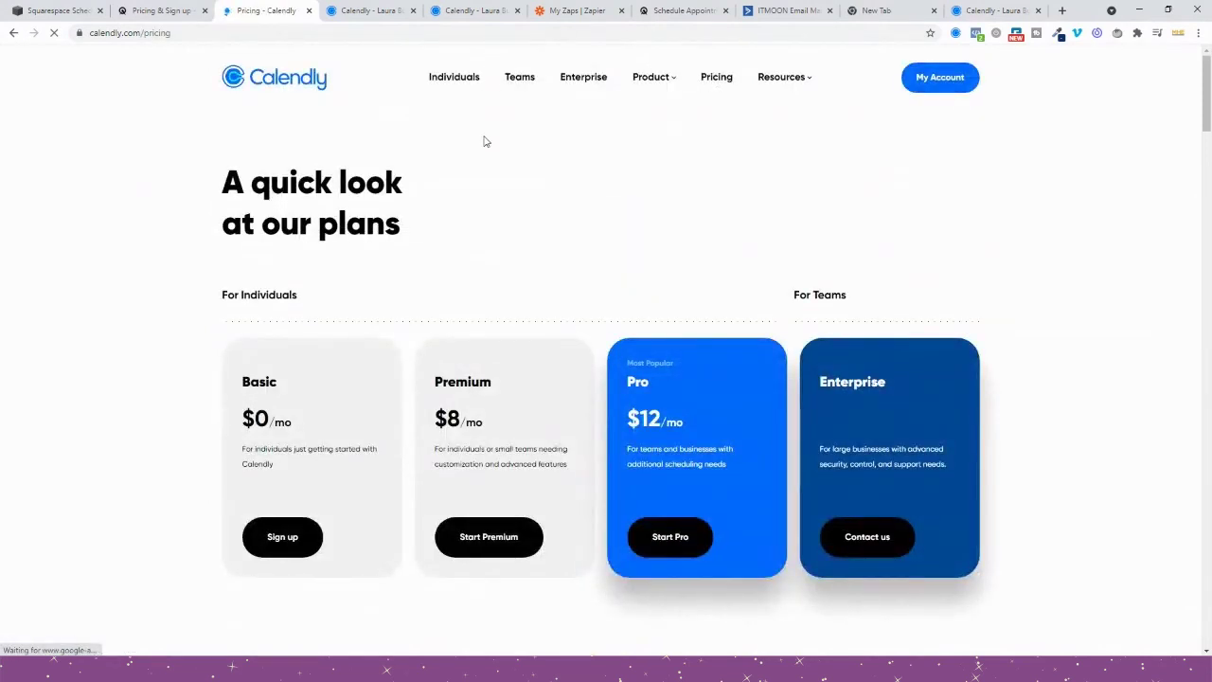
{"action": "scroll", "coordinate": [484, 141], "scroll_direction": "down", "scroll_amount": 2}
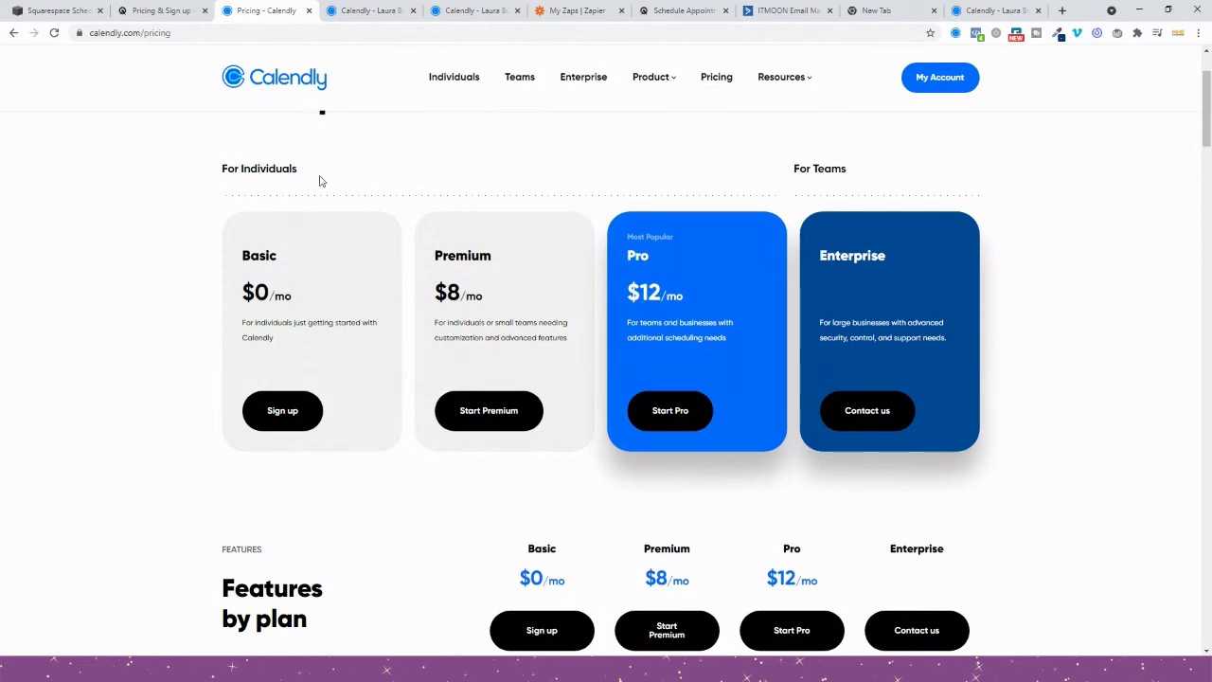
{"action": "left_click_drag", "start_coordinate": [293, 293], "coordinate": [202, 319]}
{"action": "left_click", "coordinate": [152, 10]}
Step: Back on Calendly's pricing, scroll through the Customization and Integrations feature sections
{"action": "scroll", "coordinate": [328, 233], "scroll_direction": "up", "scroll_amount": 10}
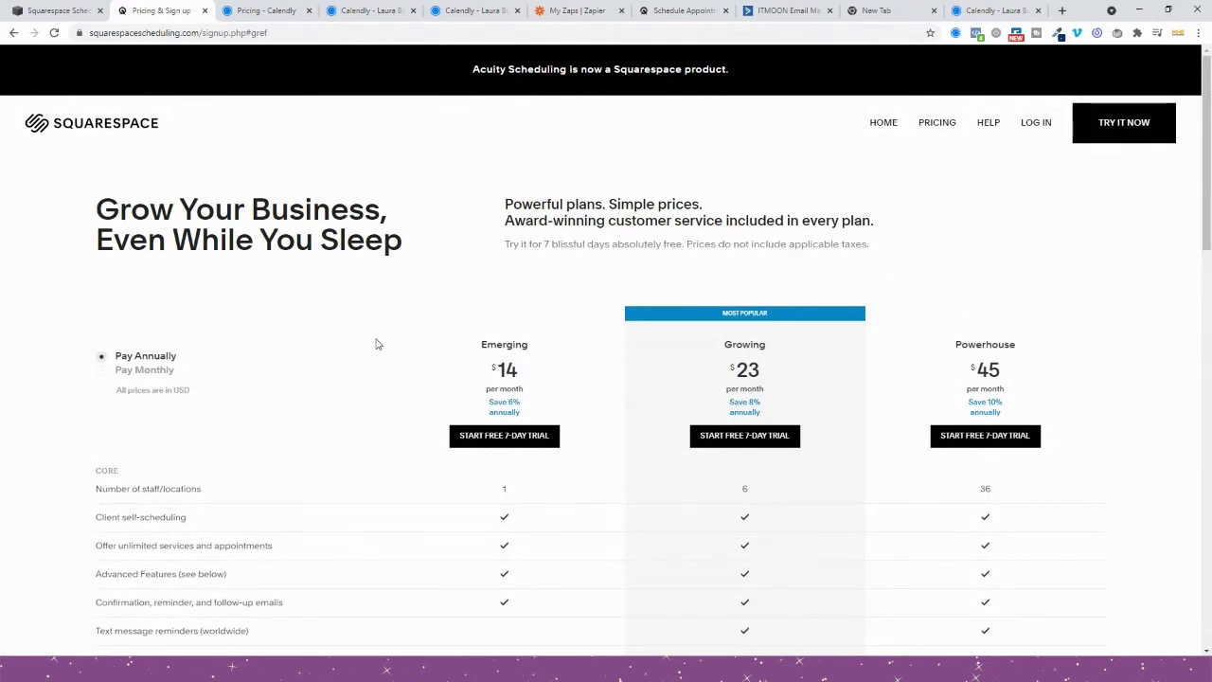
{"action": "left_click", "coordinate": [262, 16]}
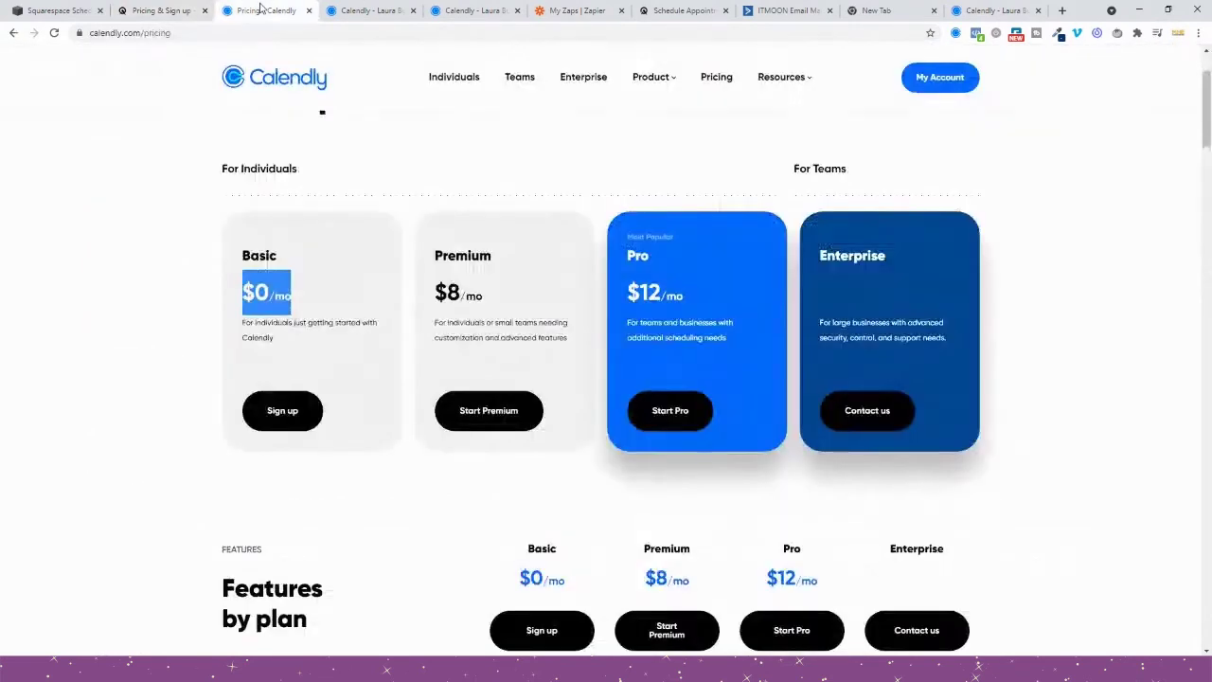
{"action": "left_click", "coordinate": [448, 250]}
{"action": "scroll", "coordinate": [333, 274], "scroll_direction": "down", "scroll_amount": 1}
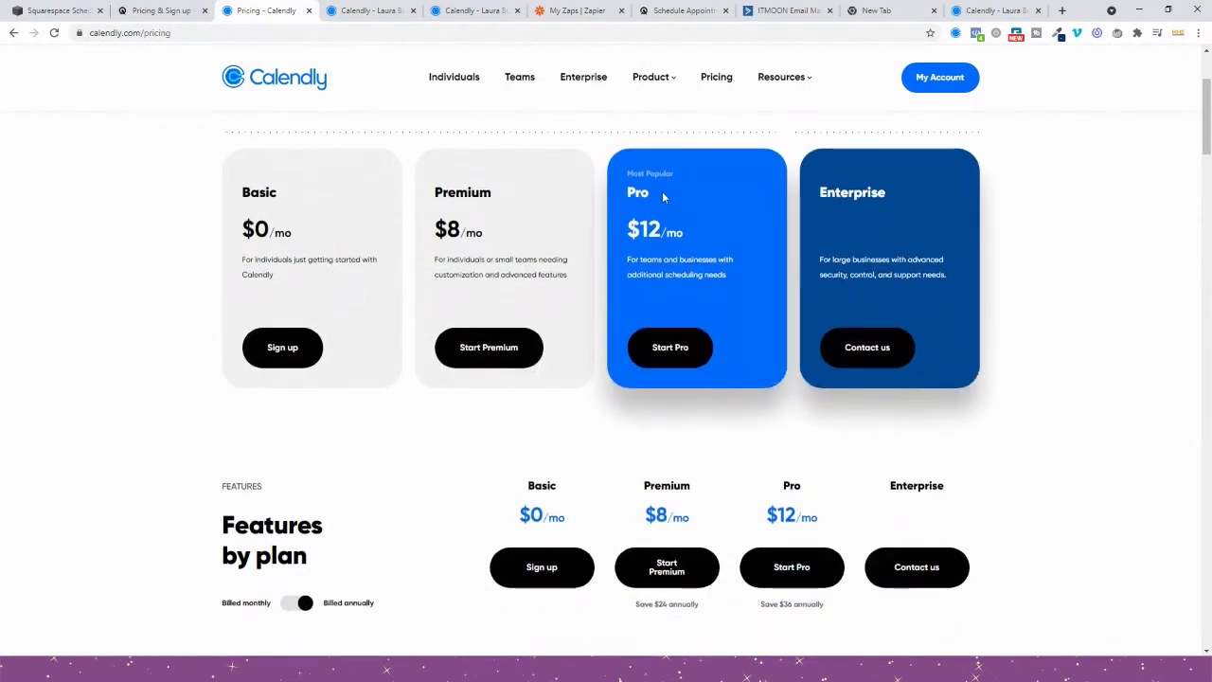
{"action": "scroll", "coordinate": [644, 187], "scroll_direction": "down", "scroll_amount": 5}
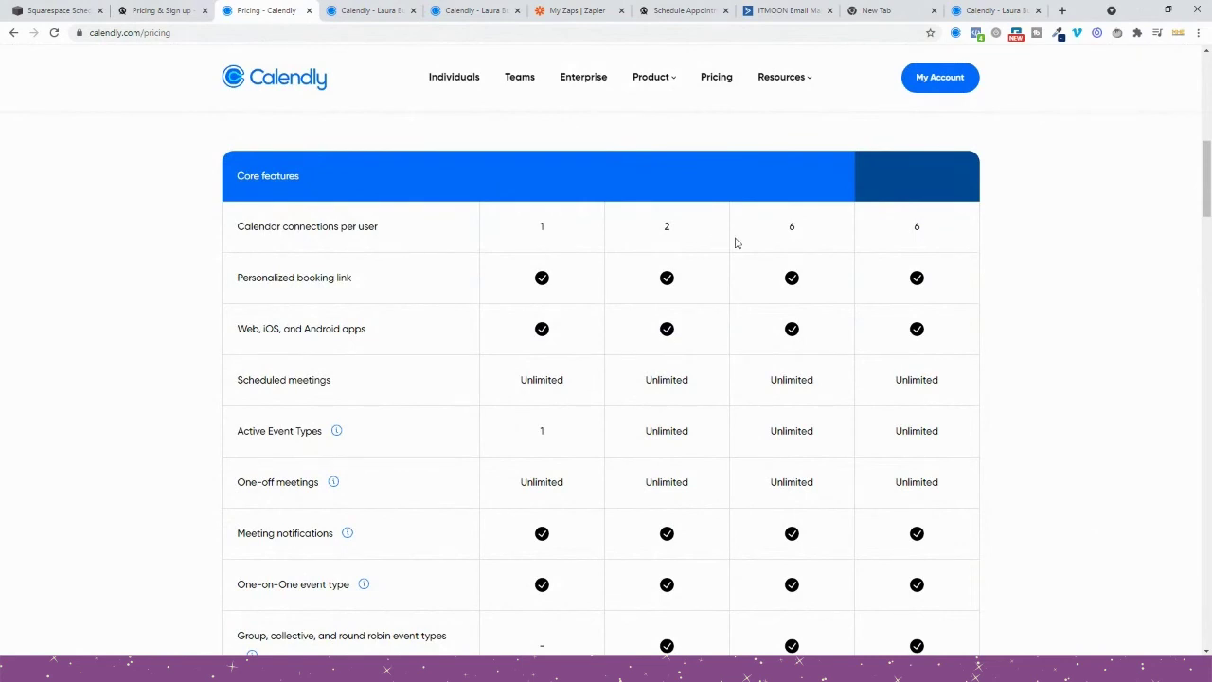
{"action": "scroll", "coordinate": [398, 313], "scroll_direction": "down", "scroll_amount": 2}
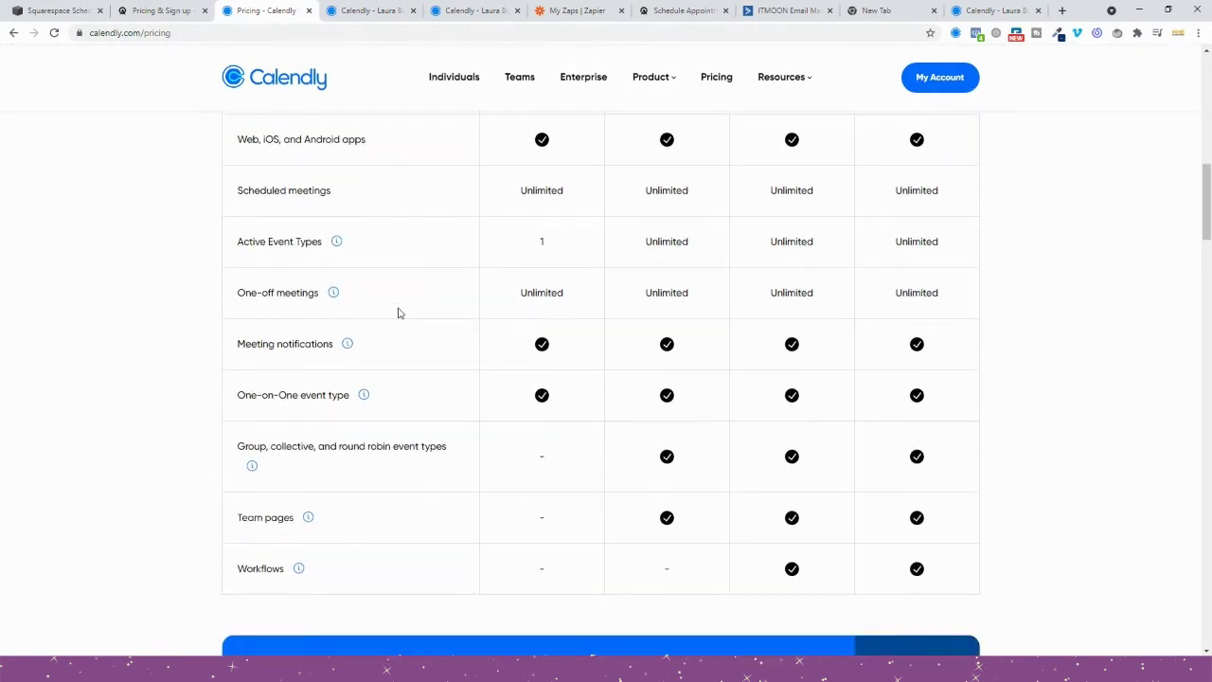
{"action": "scroll", "coordinate": [307, 506], "scroll_direction": "down", "scroll_amount": 4}
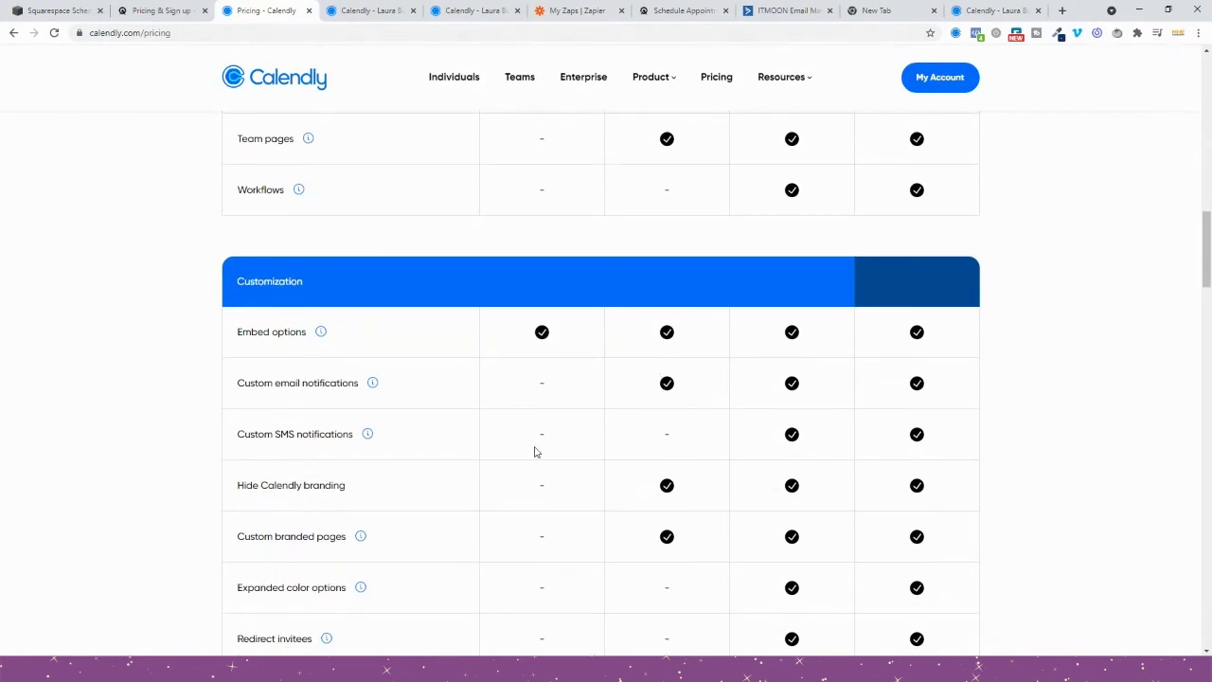
{"action": "scroll", "coordinate": [545, 508], "scroll_direction": "down", "scroll_amount": 1}
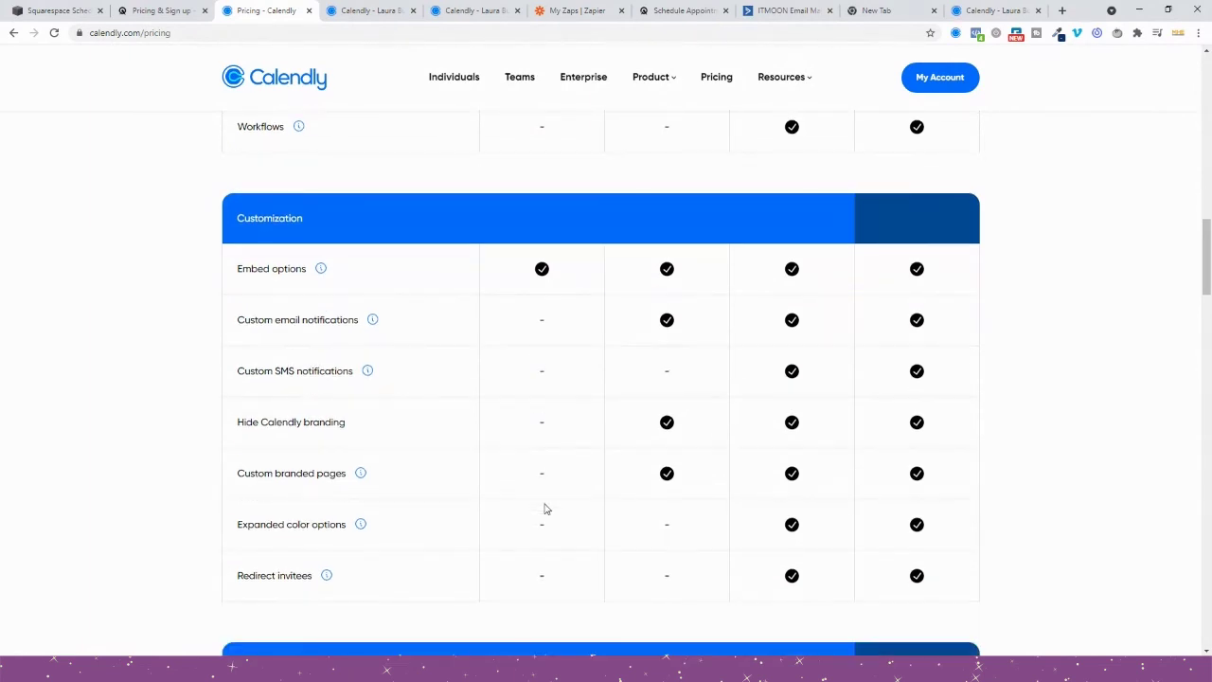
{"action": "scroll", "coordinate": [545, 508], "scroll_direction": "down", "scroll_amount": 2}
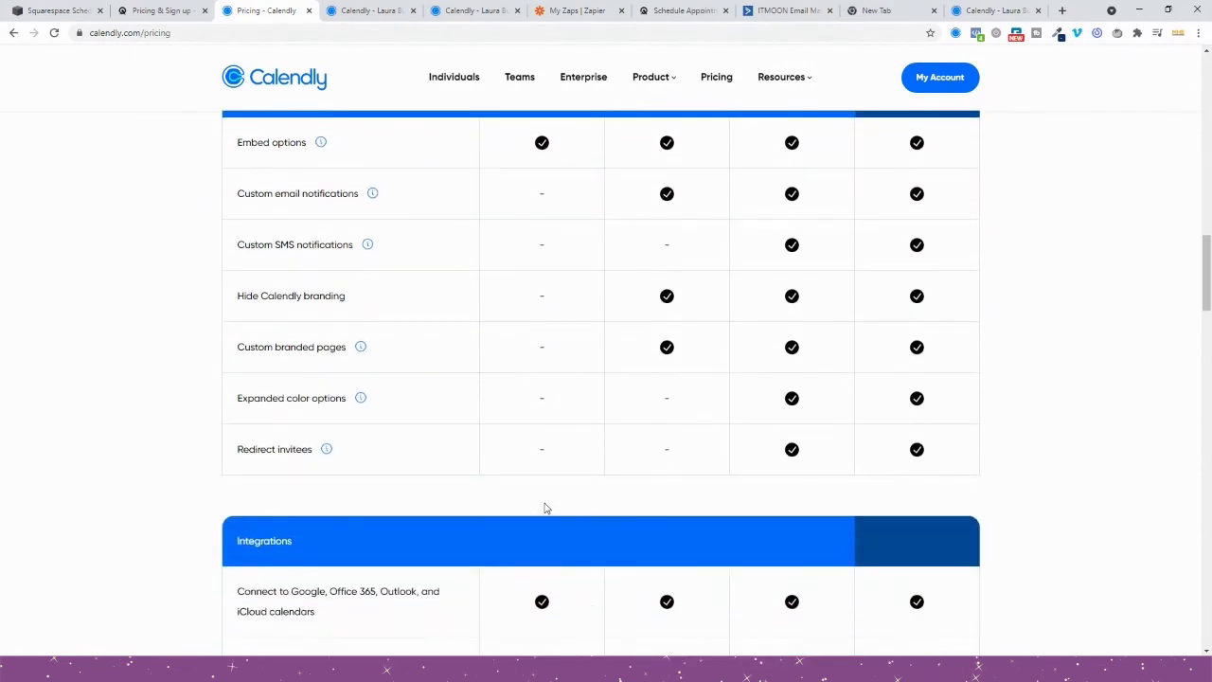
{"action": "scroll", "coordinate": [545, 508], "scroll_direction": "down", "scroll_amount": 5}
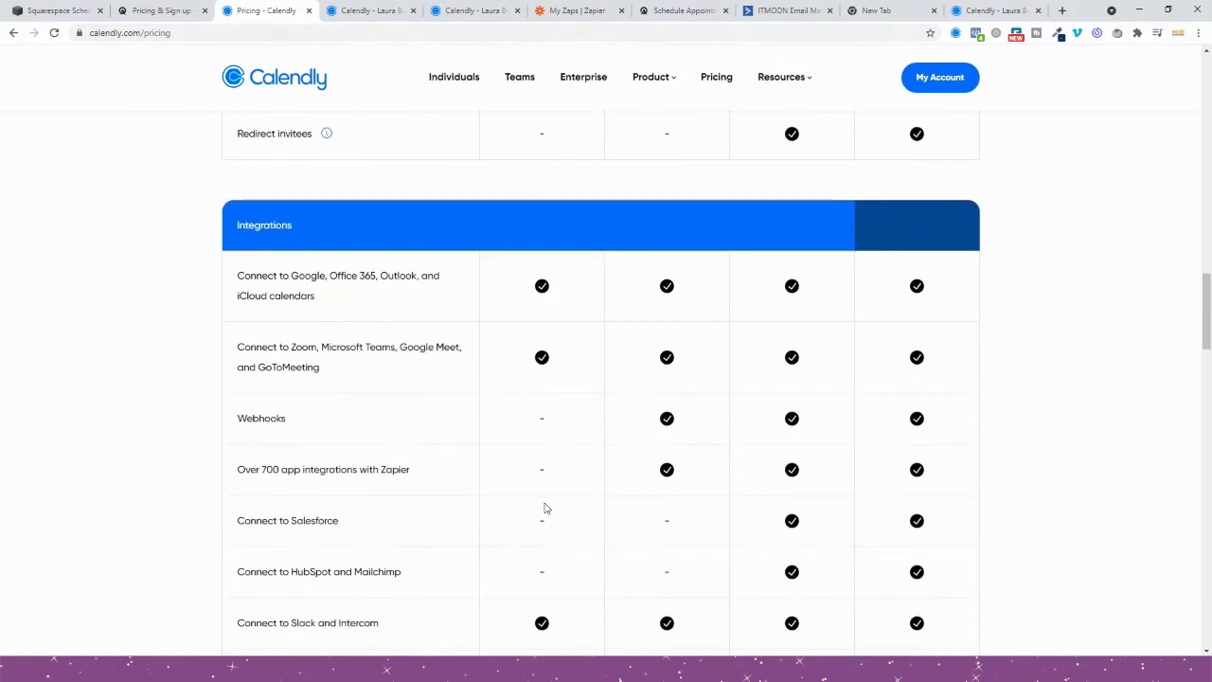
{"action": "scroll", "coordinate": [545, 509], "scroll_direction": "down", "scroll_amount": 1}
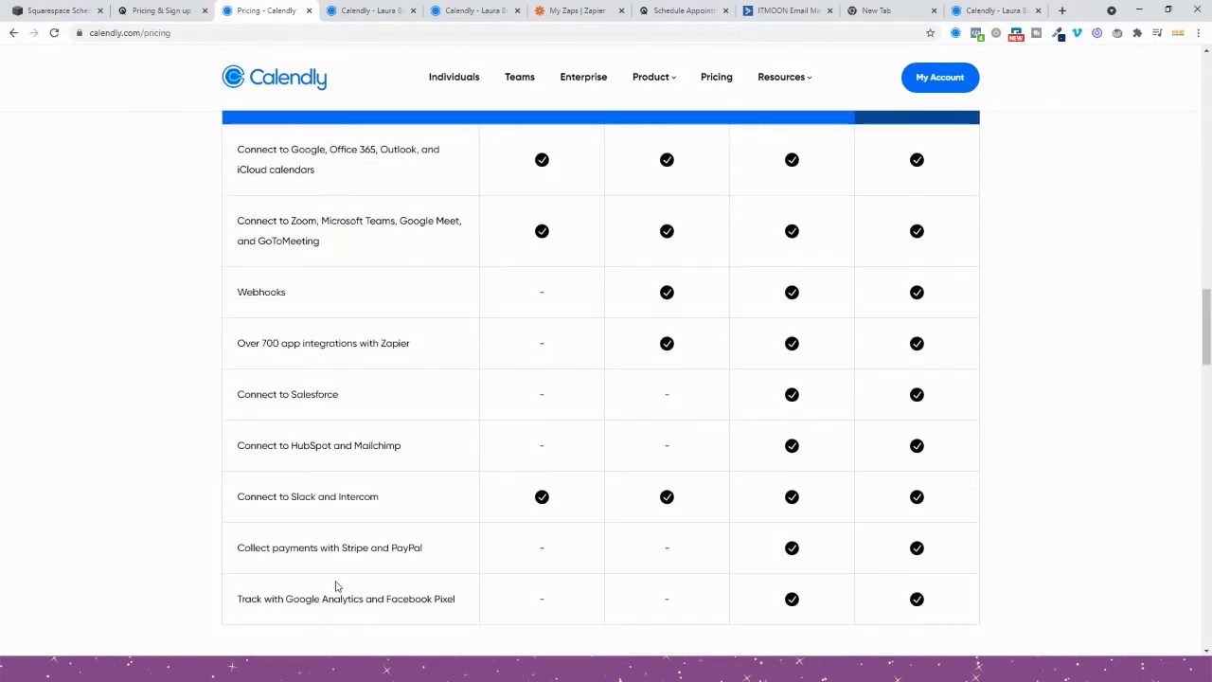
Step: Highlight the Stripe and PayPal payments row, then mark the Pro plan's $12/mo price
{"action": "left_click_drag", "start_coordinate": [238, 548], "coordinate": [414, 547]}
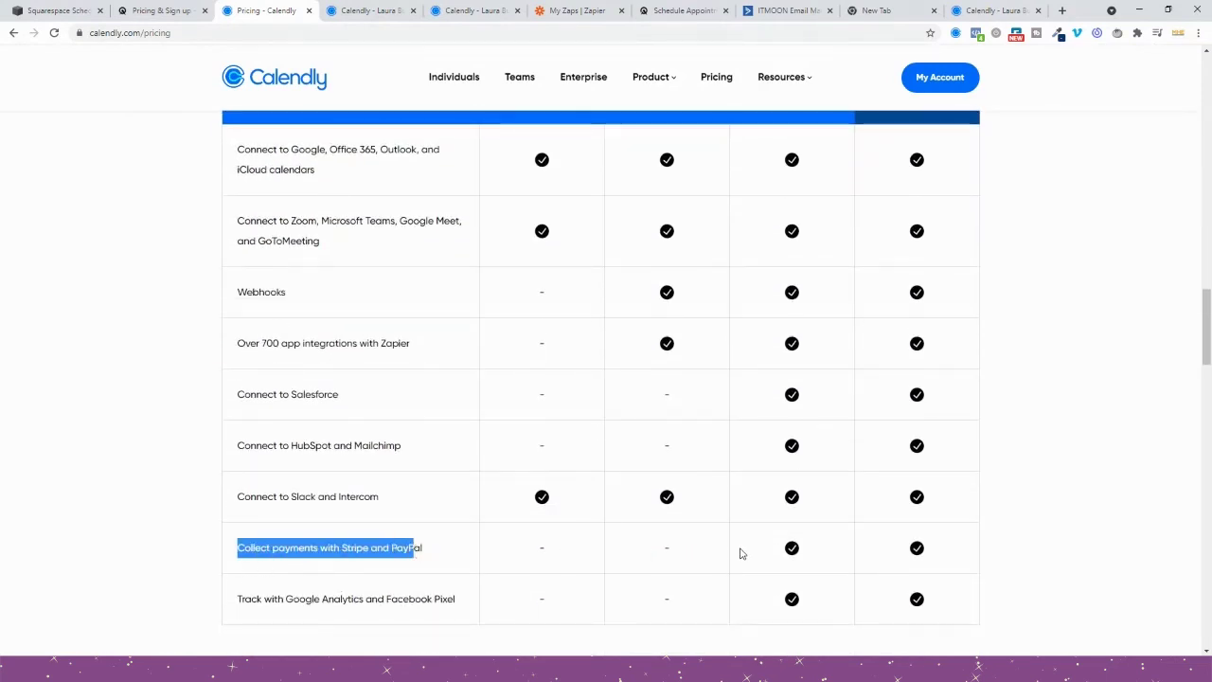
{"action": "left_click", "coordinate": [771, 533]}
{"action": "scroll", "coordinate": [771, 533], "scroll_direction": "up", "scroll_amount": 10}
{"action": "scroll", "coordinate": [771, 535], "scroll_direction": "up", "scroll_amount": 10}
{"action": "triple_click", "coordinate": [799, 453]}
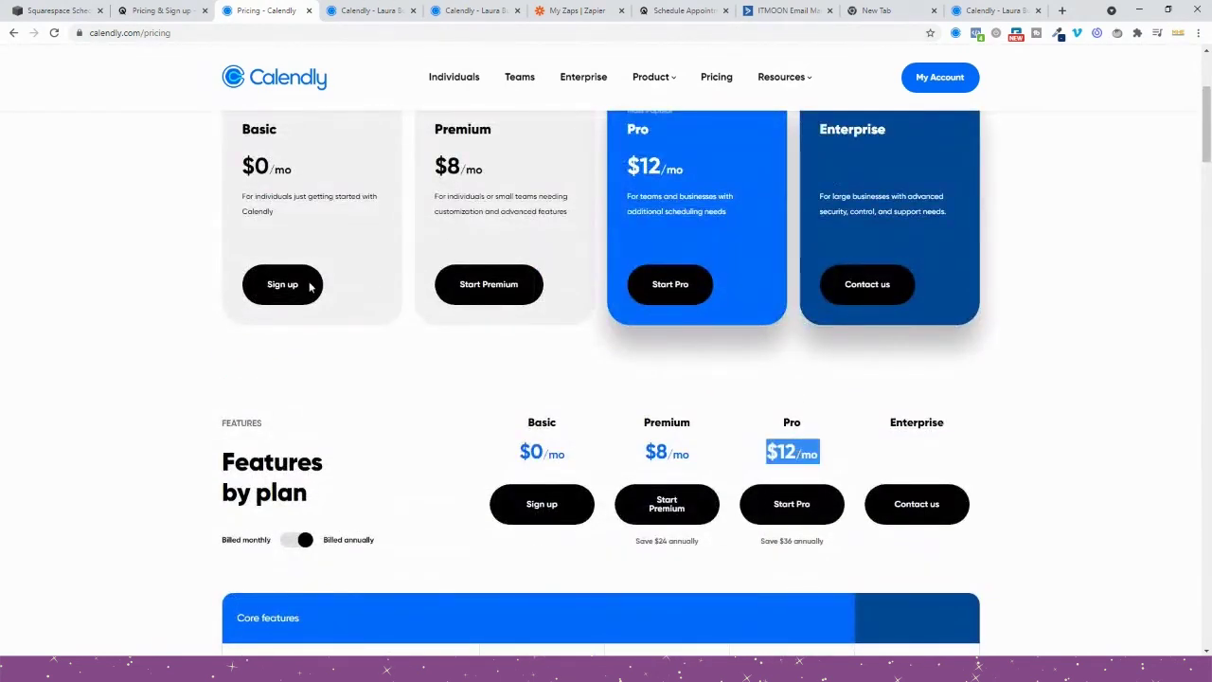
Step: Bring up Squarespace Scheduling's pricing page and note the Emerging plan's $14 price
{"action": "left_click", "coordinate": [144, 15]}
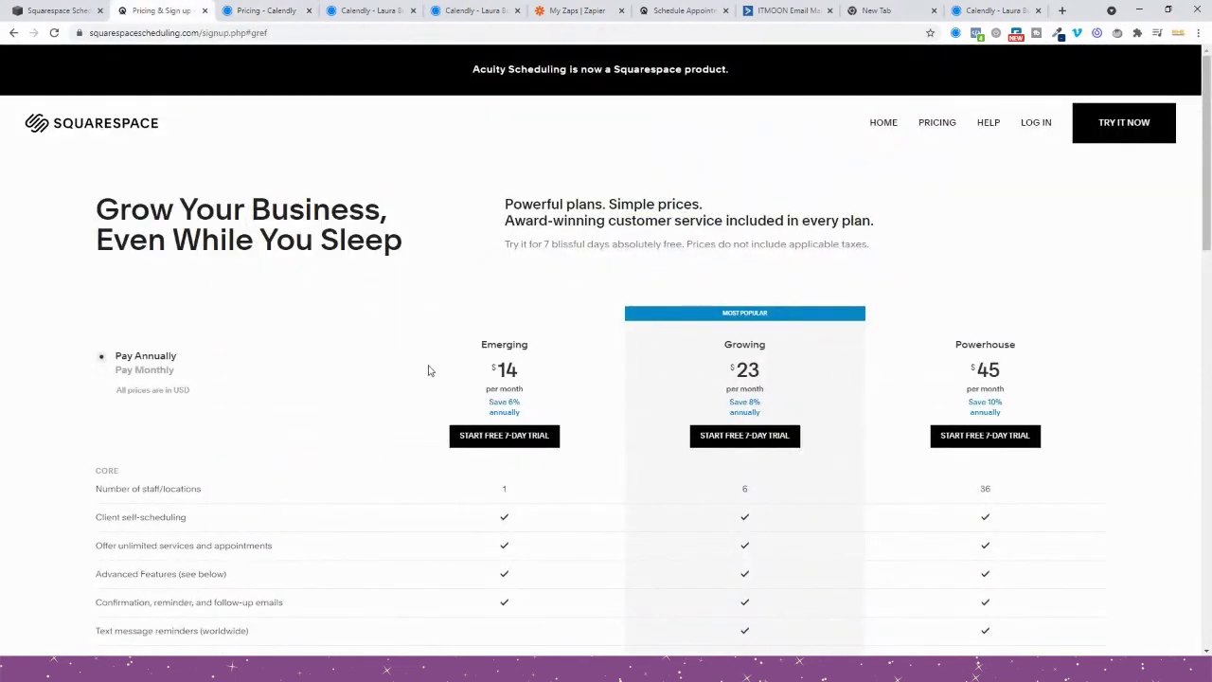
{"action": "left_click_drag", "start_coordinate": [481, 370], "coordinate": [517, 377]}
{"action": "left_click", "coordinate": [516, 379]}
{"action": "scroll", "coordinate": [517, 378], "scroll_direction": "down", "scroll_amount": 2}
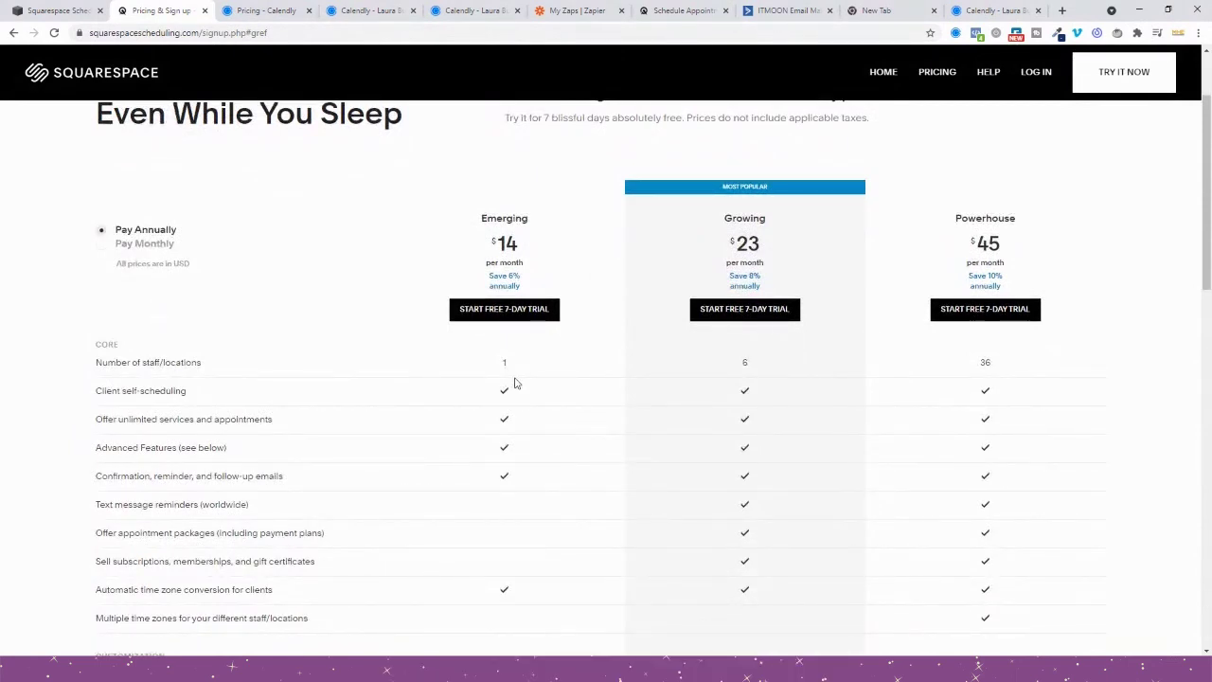
Step: Compare Growing and Powerhouse on staff limits (1, 6, 36) and worldwide text reminders, then return to Calendly
{"action": "double_click", "coordinate": [720, 221]}
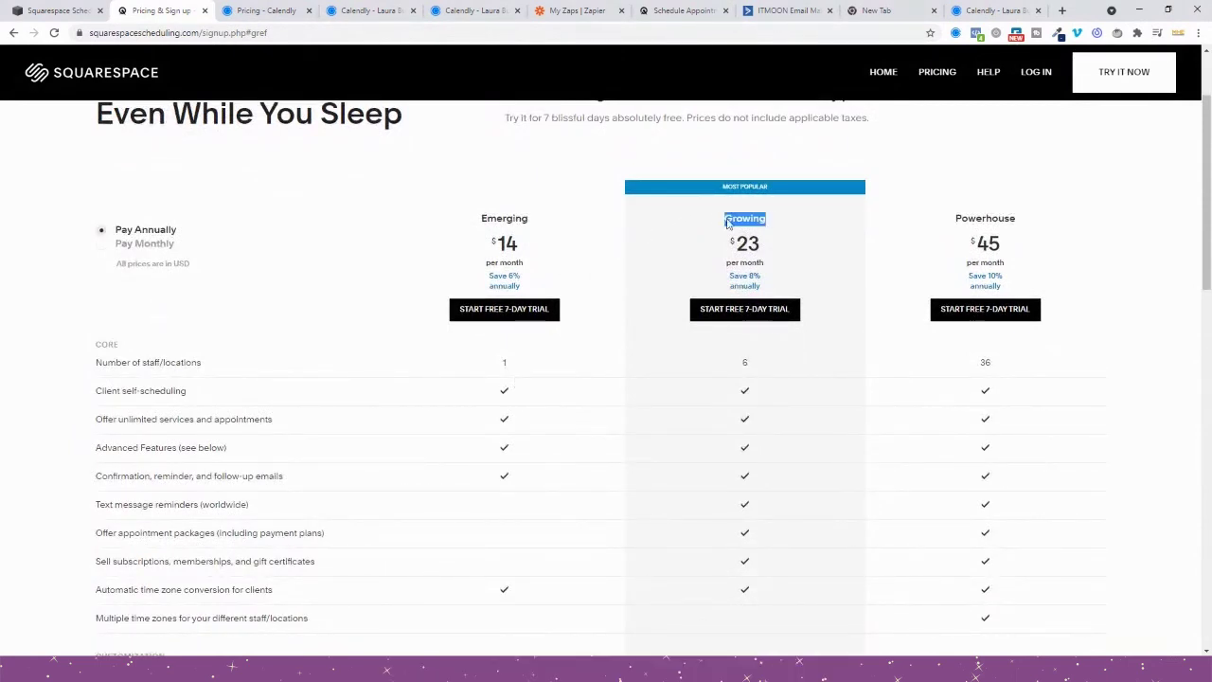
{"action": "double_click", "coordinate": [944, 224]}
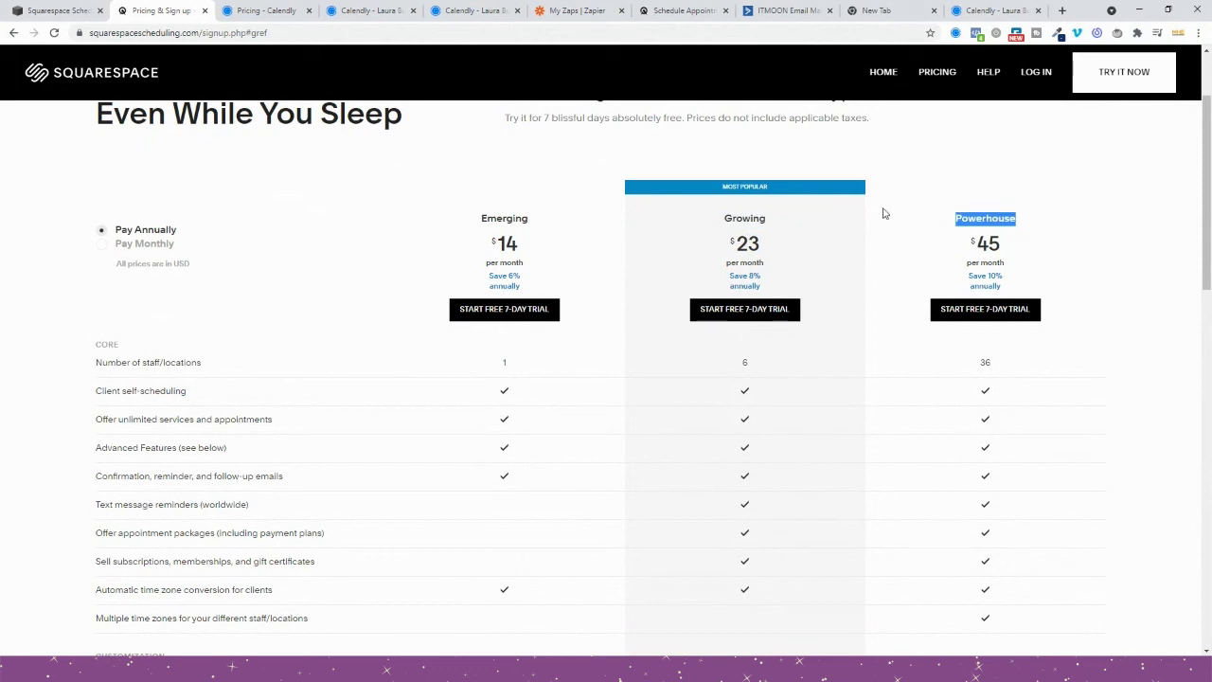
{"action": "double_click", "coordinate": [734, 219]}
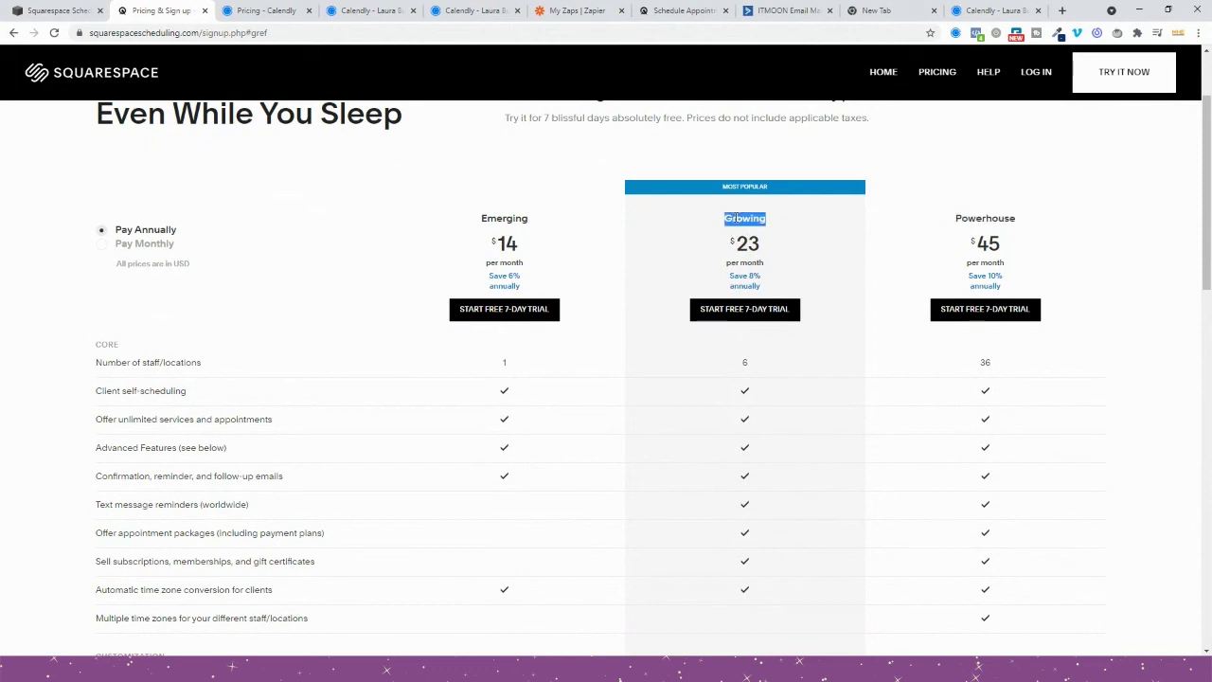
{"action": "triple_click", "coordinate": [138, 363]}
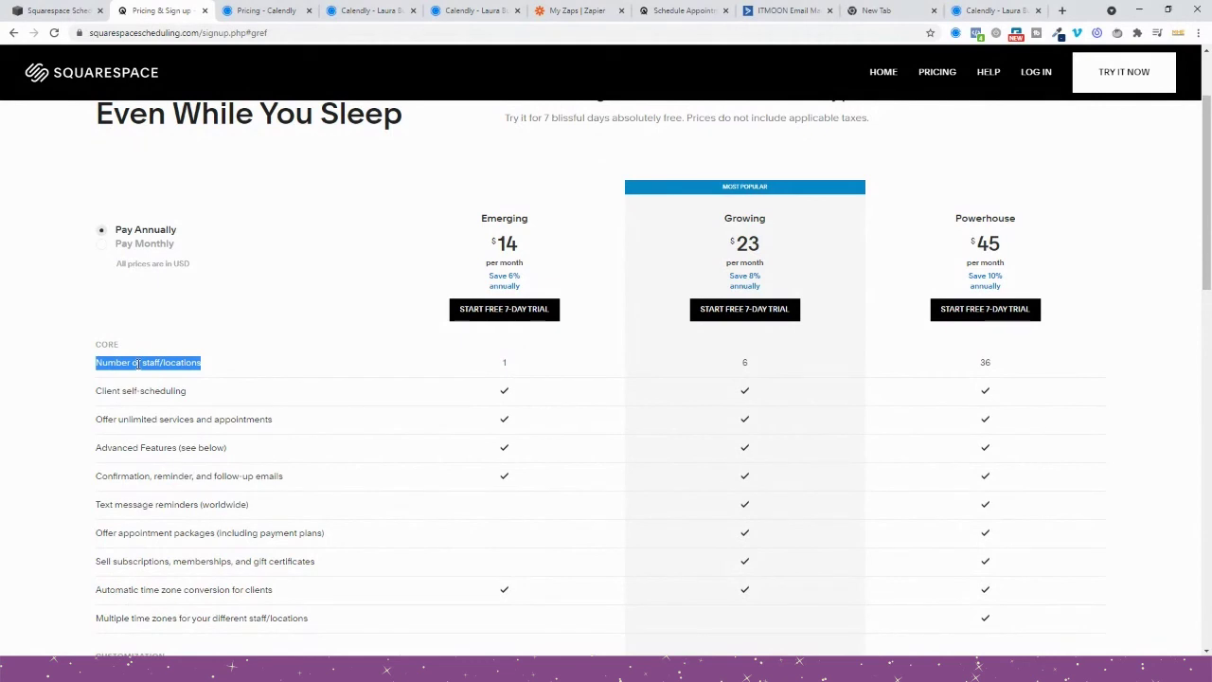
{"action": "triple_click", "coordinate": [146, 503]}
{"action": "left_click", "coordinate": [701, 511]}
{"action": "triple_click", "coordinate": [218, 513]}
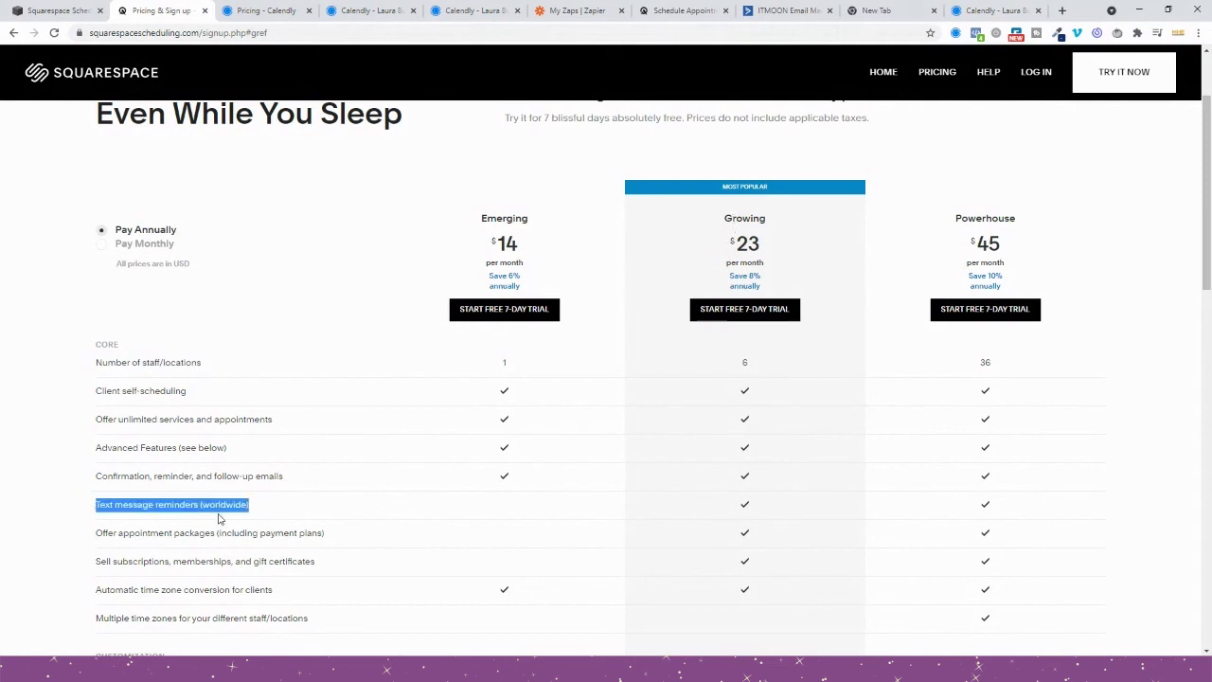
{"action": "left_click", "coordinate": [262, 9]}
Step: Clear Calendly's $12/mo highlight and review Squarespace Scheduling's plans, marking Powerhouse
{"action": "scroll", "coordinate": [640, 442], "scroll_direction": "up", "scroll_amount": 1}
{"action": "scroll", "coordinate": [635, 438], "scroll_direction": "down", "scroll_amount": 2}
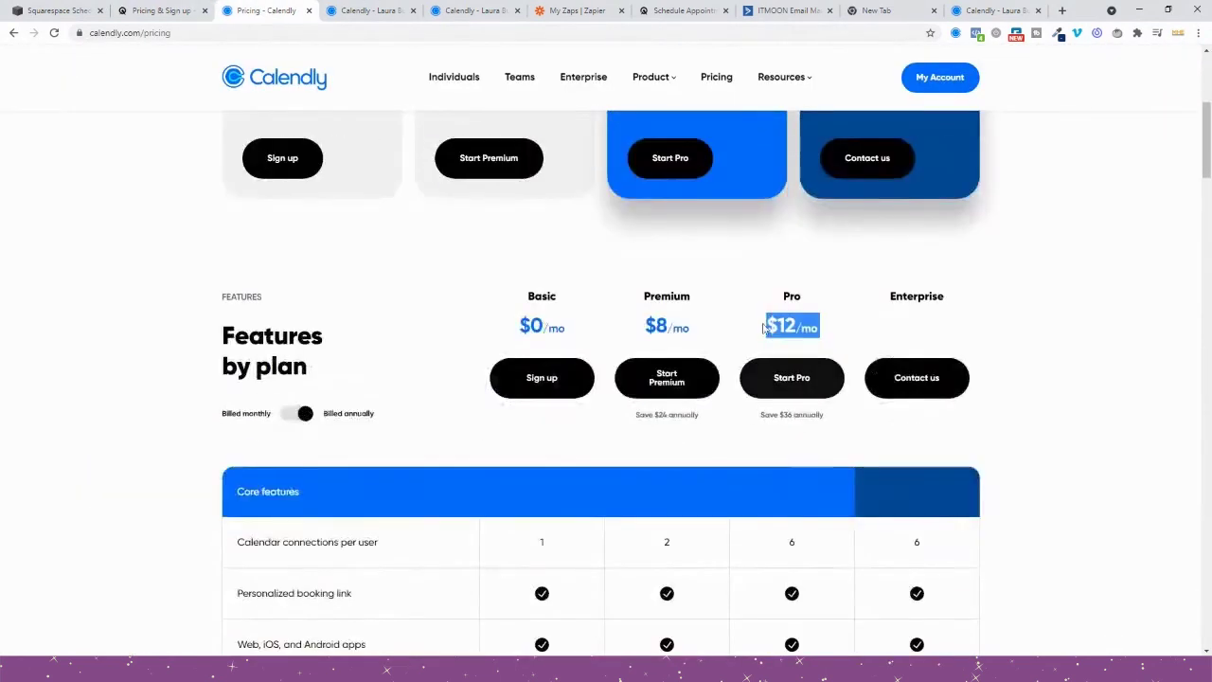
{"action": "left_click", "coordinate": [792, 296]}
{"action": "left_click", "coordinate": [161, 11]}
{"action": "scroll", "coordinate": [384, 352], "scroll_direction": "down", "scroll_amount": 4}
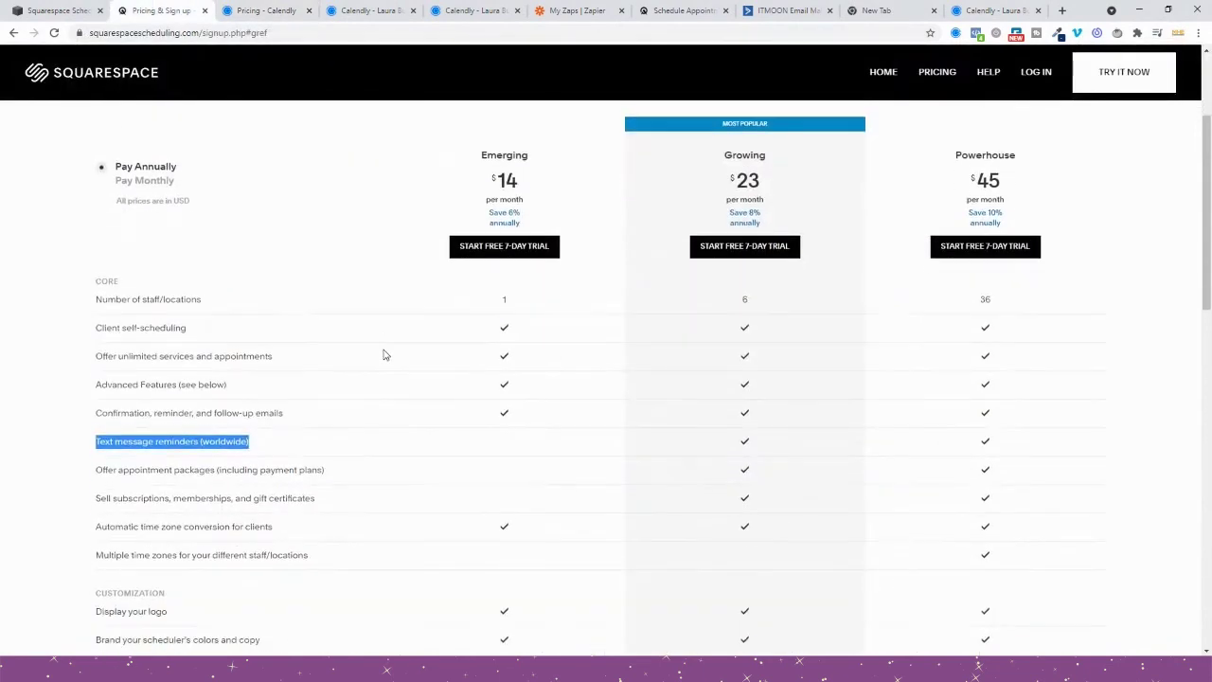
{"action": "scroll", "coordinate": [385, 354], "scroll_direction": "down", "scroll_amount": 1}
{"action": "scroll", "coordinate": [325, 382], "scroll_direction": "up", "scroll_amount": 3}
{"action": "scroll", "coordinate": [221, 405], "scroll_direction": "up", "scroll_amount": 1}
{"action": "scroll", "coordinate": [220, 404], "scroll_direction": "up", "scroll_amount": 3}
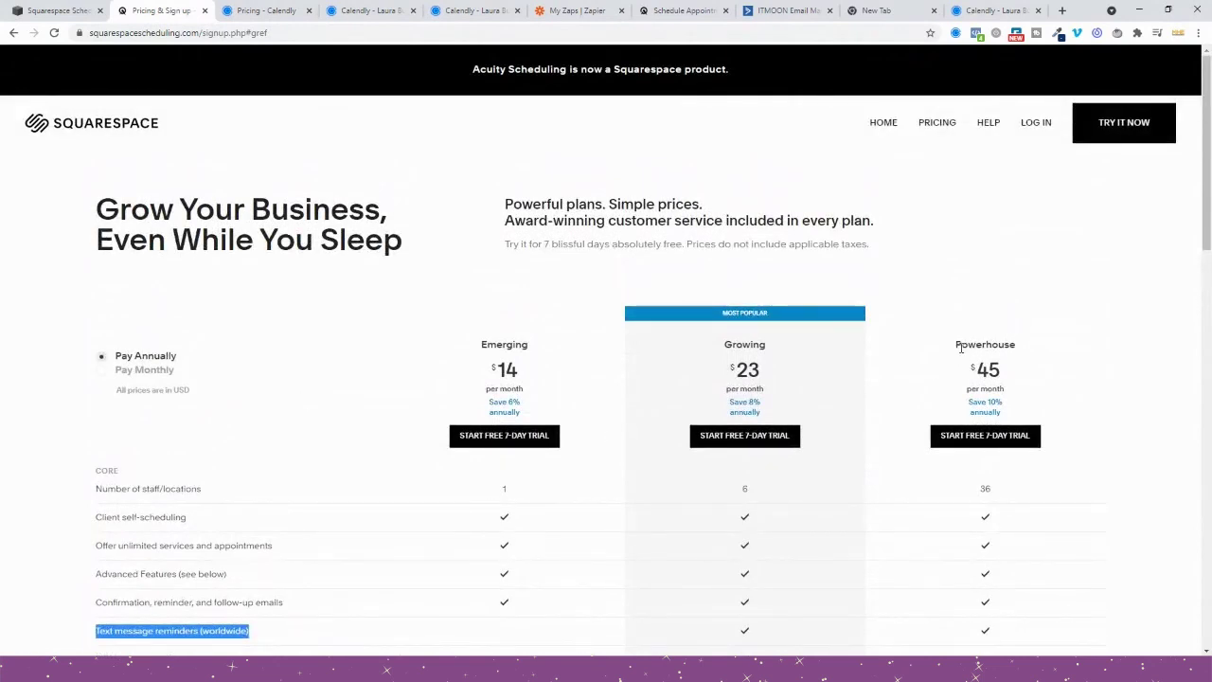
{"action": "left_click_drag", "start_coordinate": [960, 344], "coordinate": [1042, 346]}
Step: Check Calendly's Pro monthly price and features by plan against Squarespace Scheduling, ending on its pricing page
{"action": "left_click", "coordinate": [244, 14]}
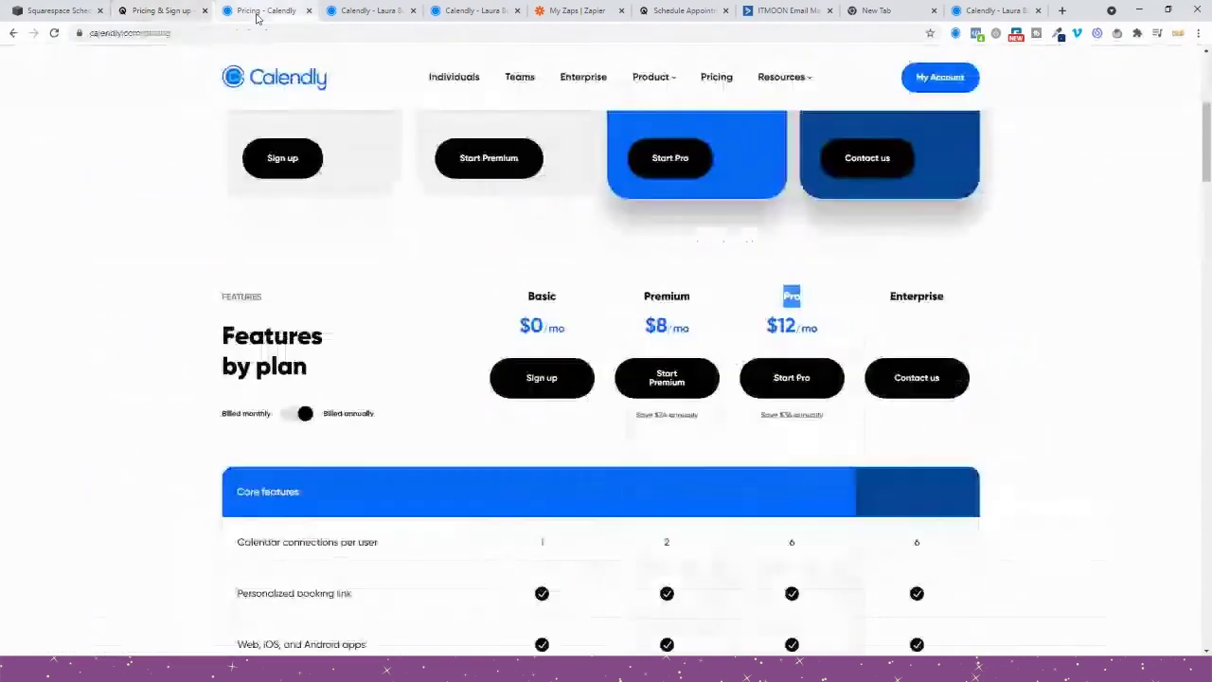
{"action": "left_click_drag", "start_coordinate": [798, 325], "coordinate": [803, 327]}
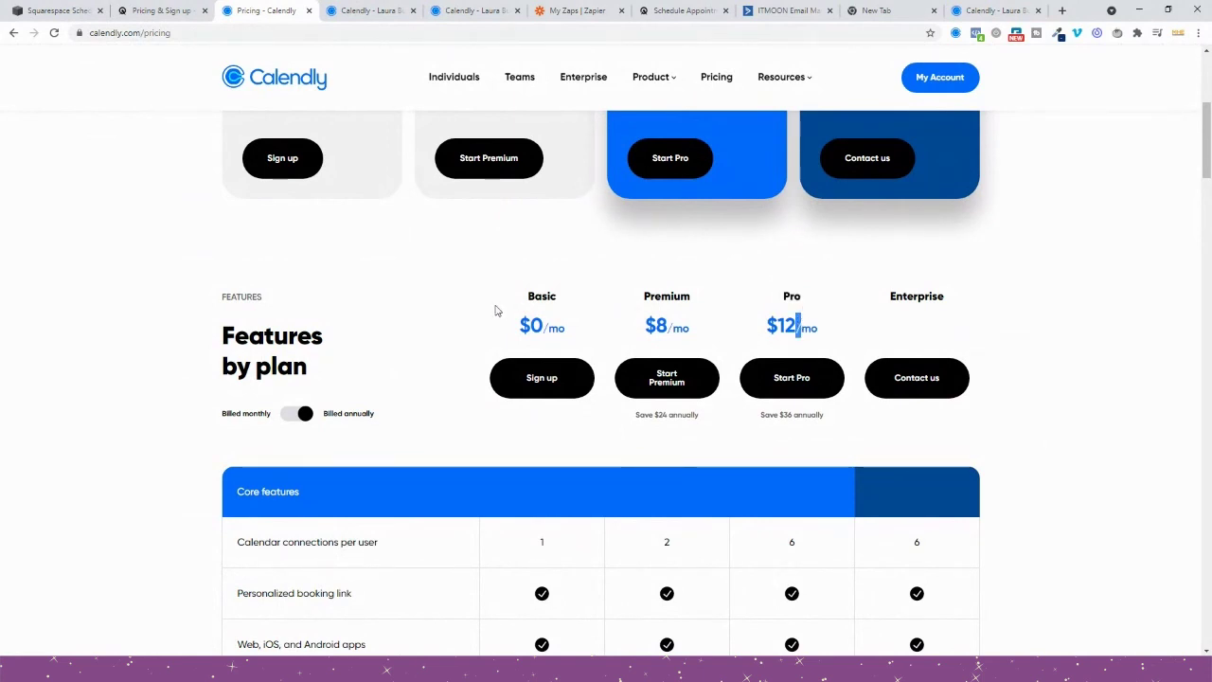
{"action": "scroll", "coordinate": [451, 318], "scroll_direction": "down", "scroll_amount": 2}
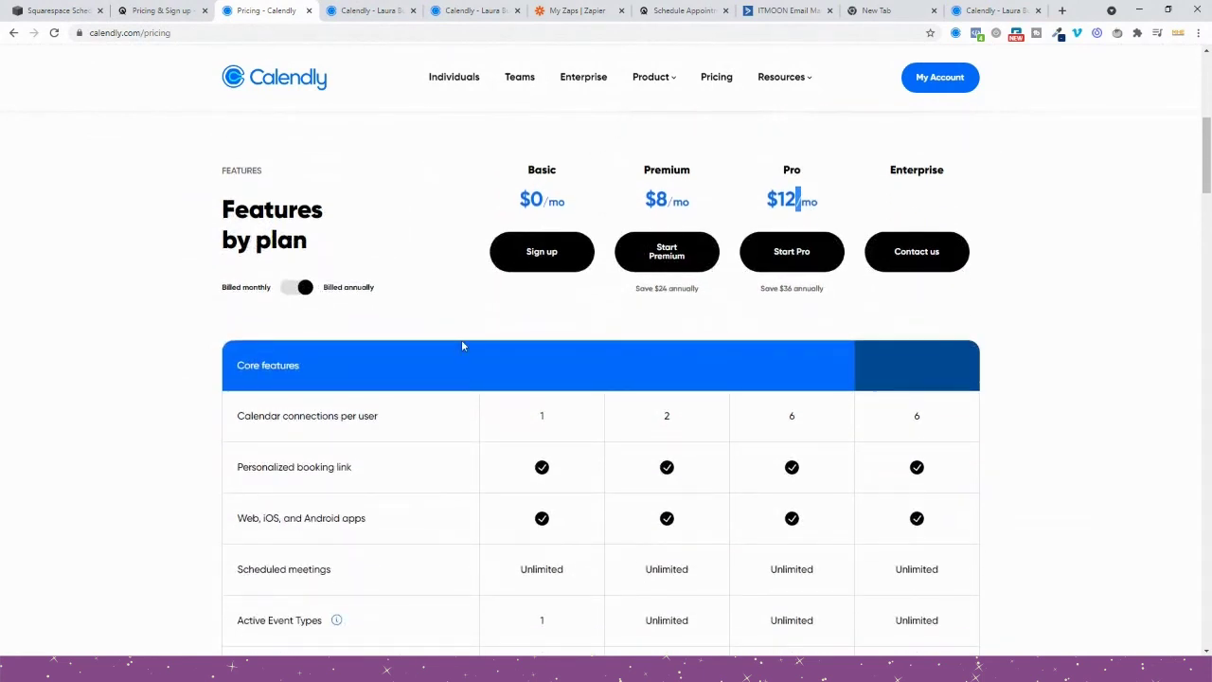
{"action": "left_click", "coordinate": [161, 11]}
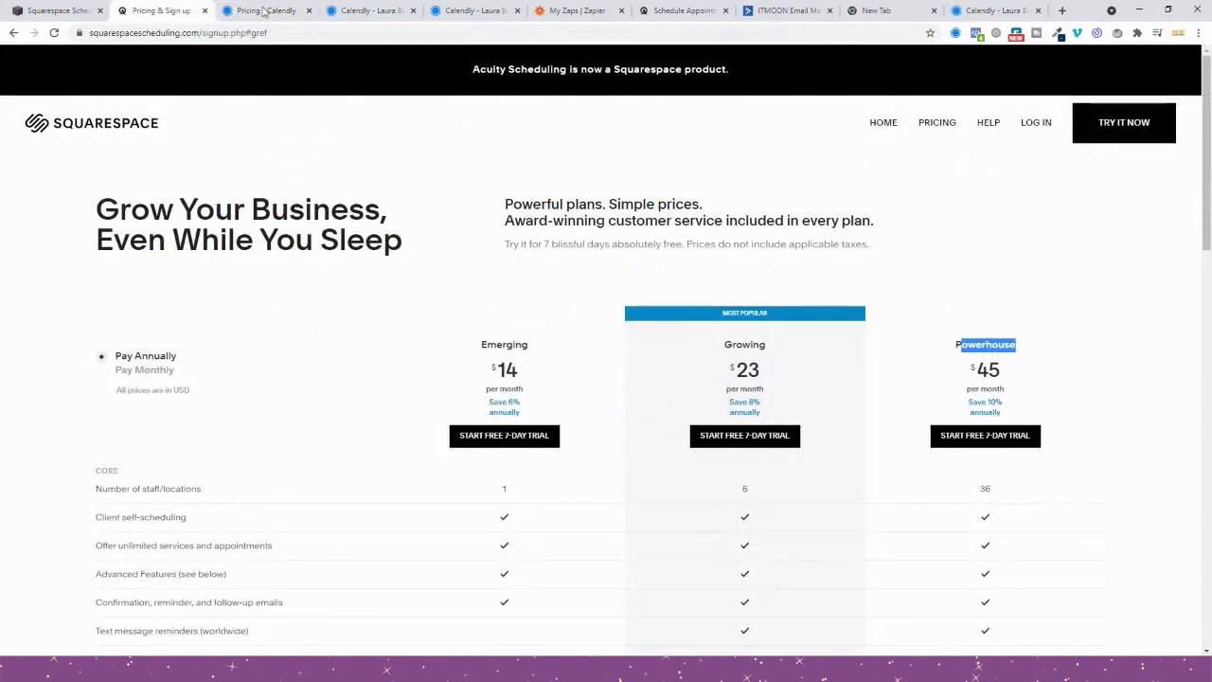
{"action": "left_click", "coordinate": [263, 11]}
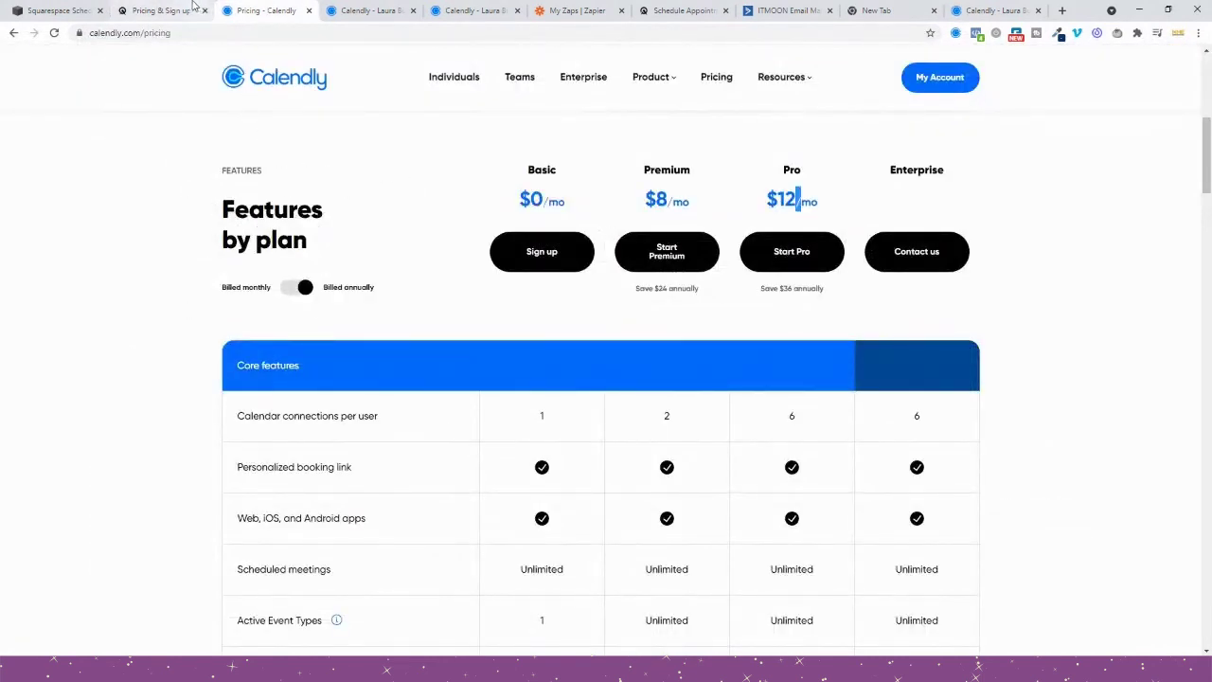
{"action": "left_click", "coordinate": [161, 11]}
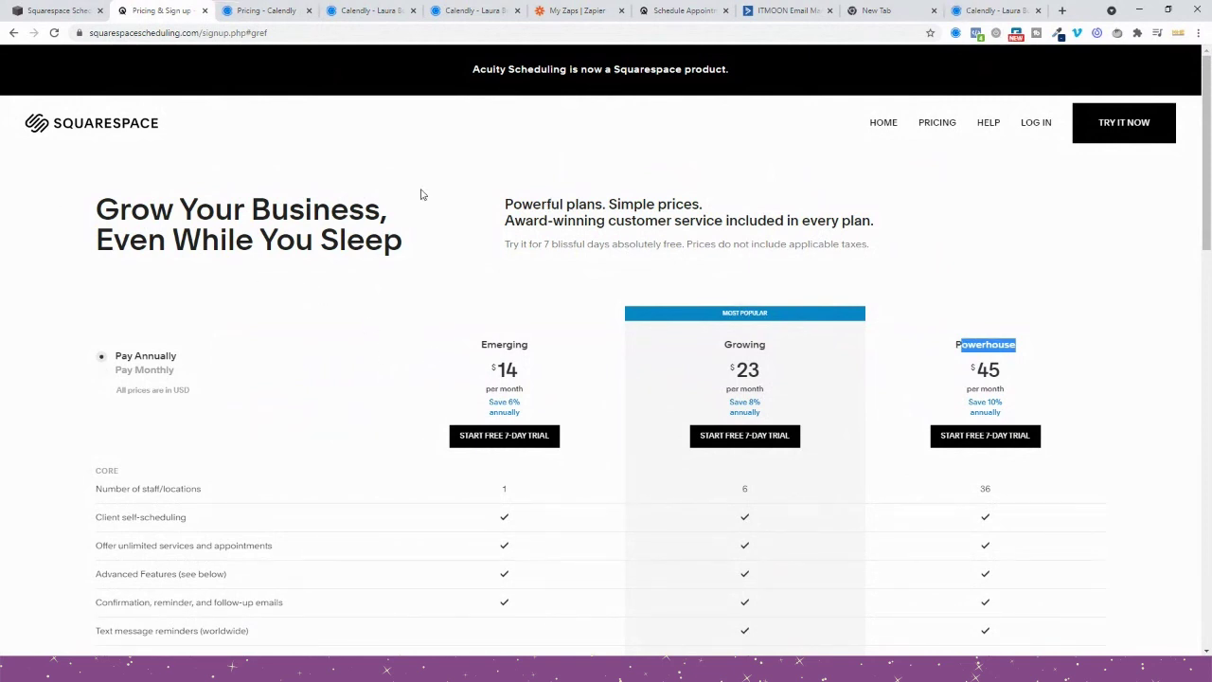
{"action": "scroll", "coordinate": [421, 193], "scroll_direction": "down", "scroll_amount": 7}
{"action": "scroll", "coordinate": [420, 192], "scroll_direction": "up", "scroll_amount": 7}
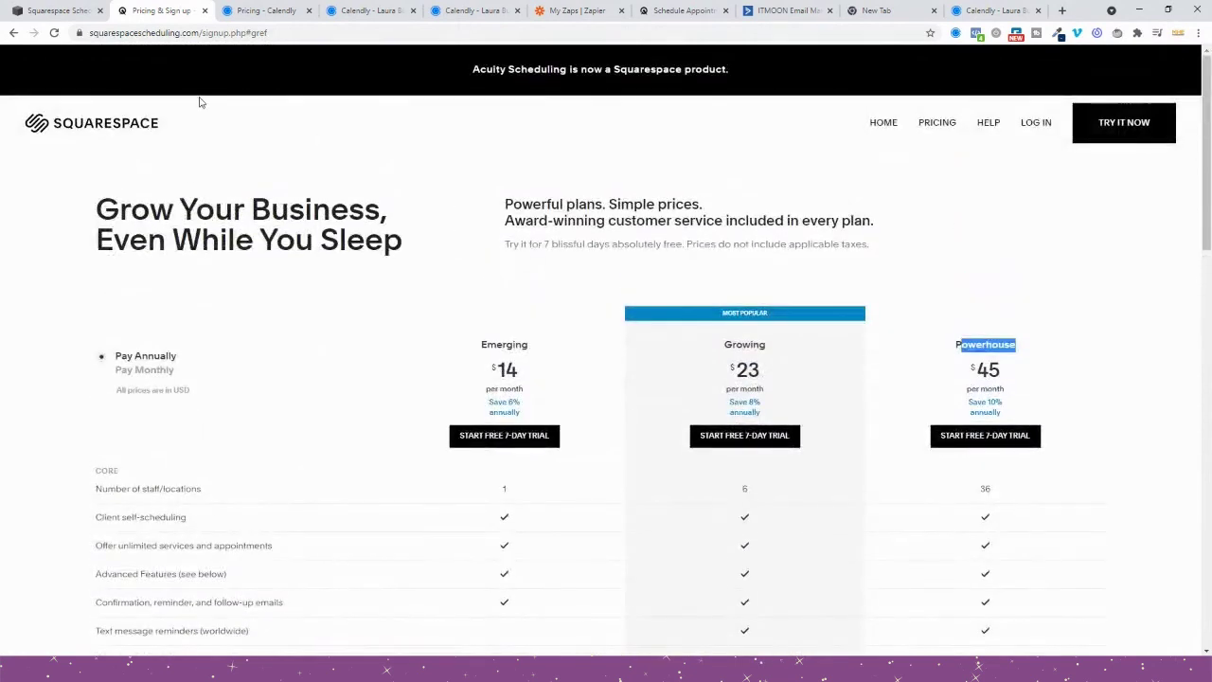